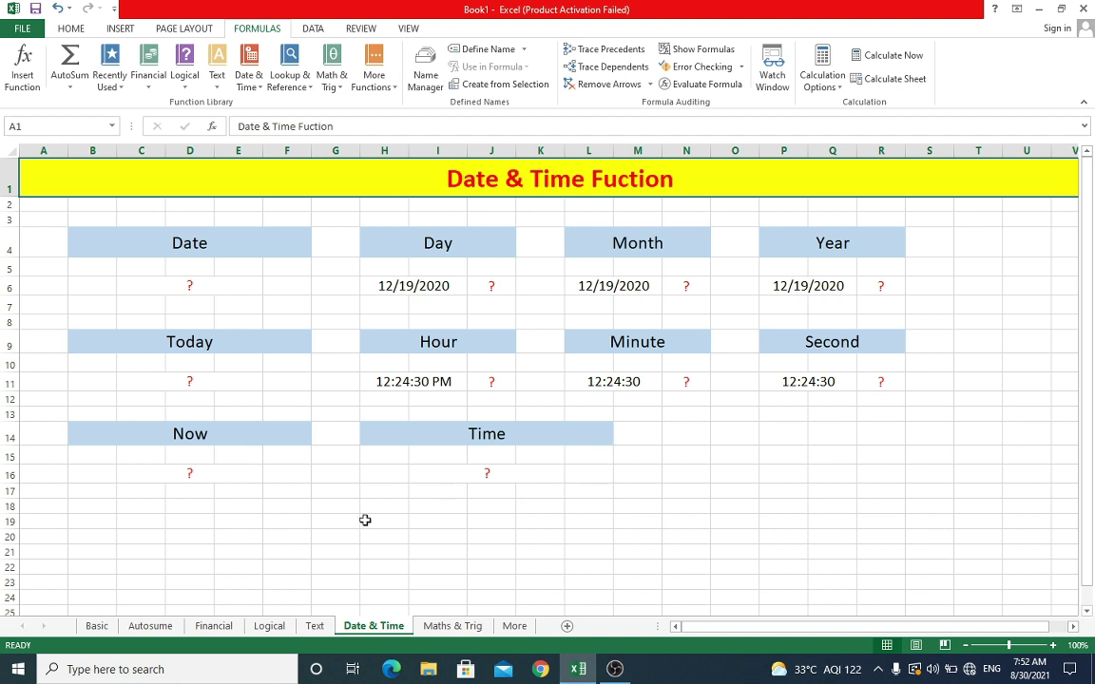
Look through the Basic, Autosume, Financial, Logical and Text sheets, then return to Date & Time.
click(97, 627)
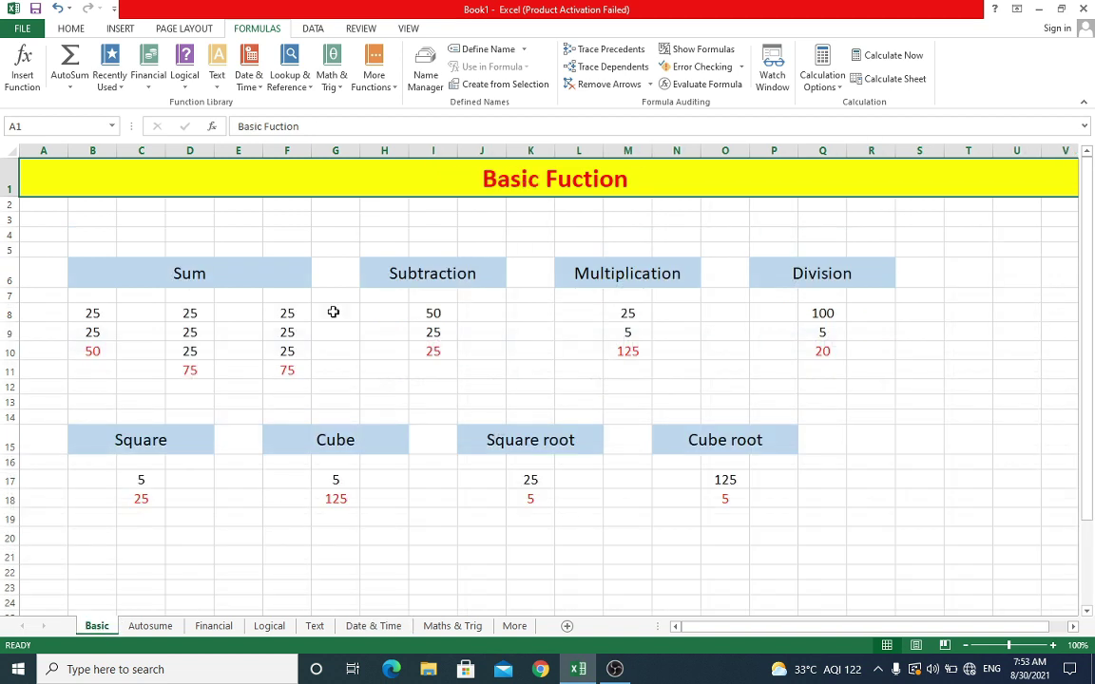
click(154, 627)
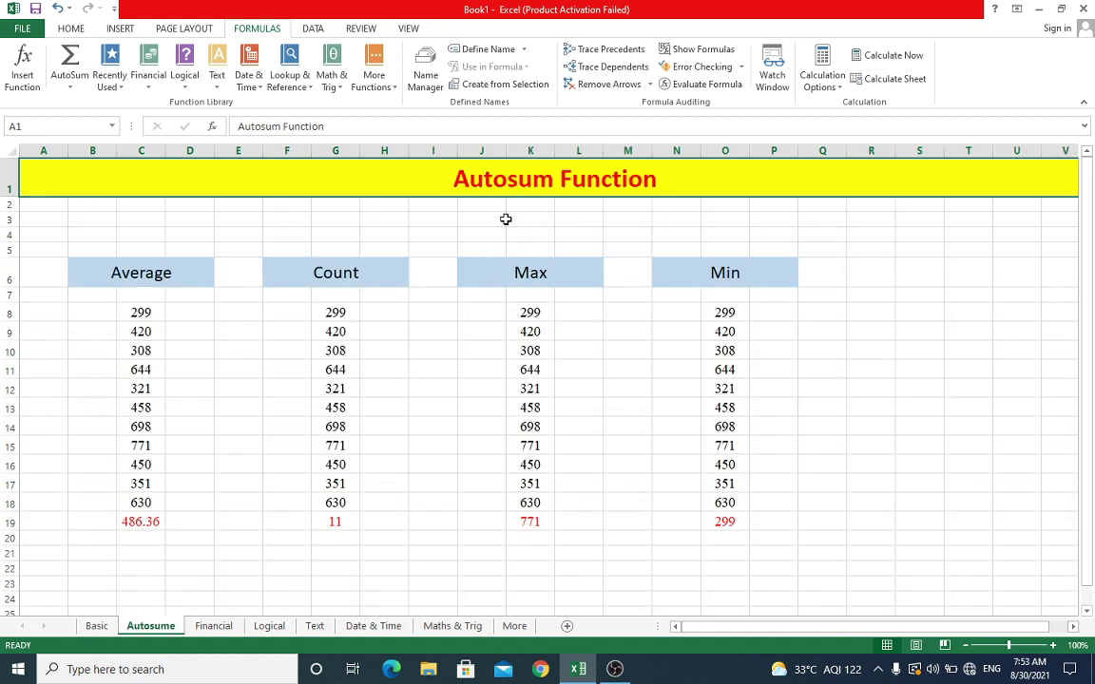
click(217, 629)
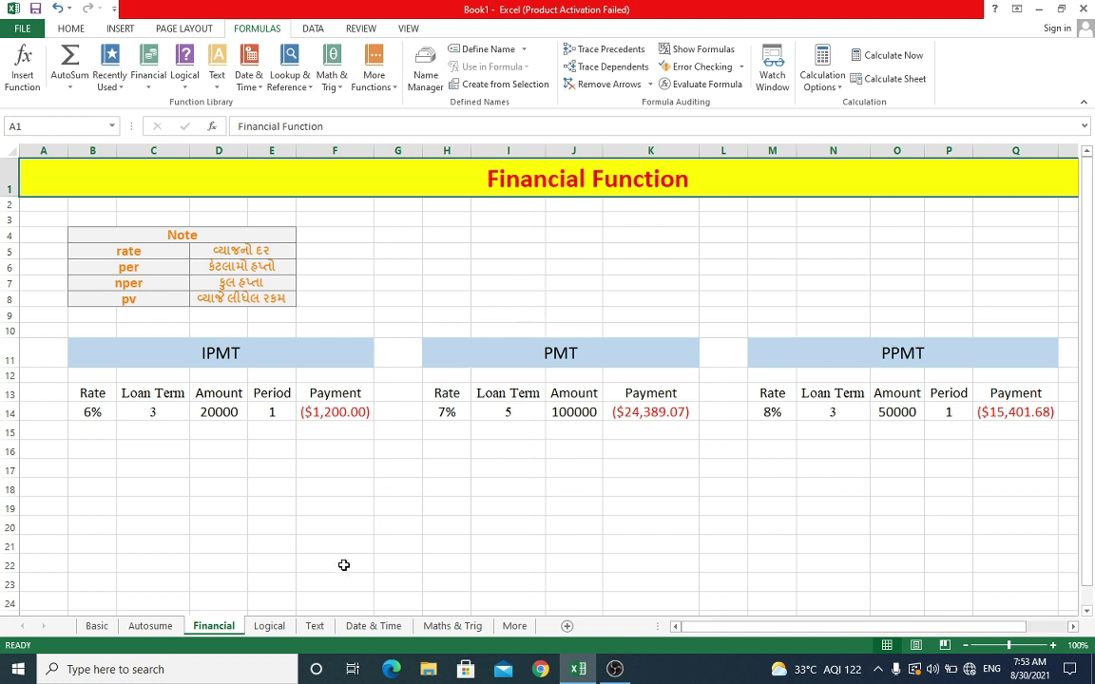
click(274, 628)
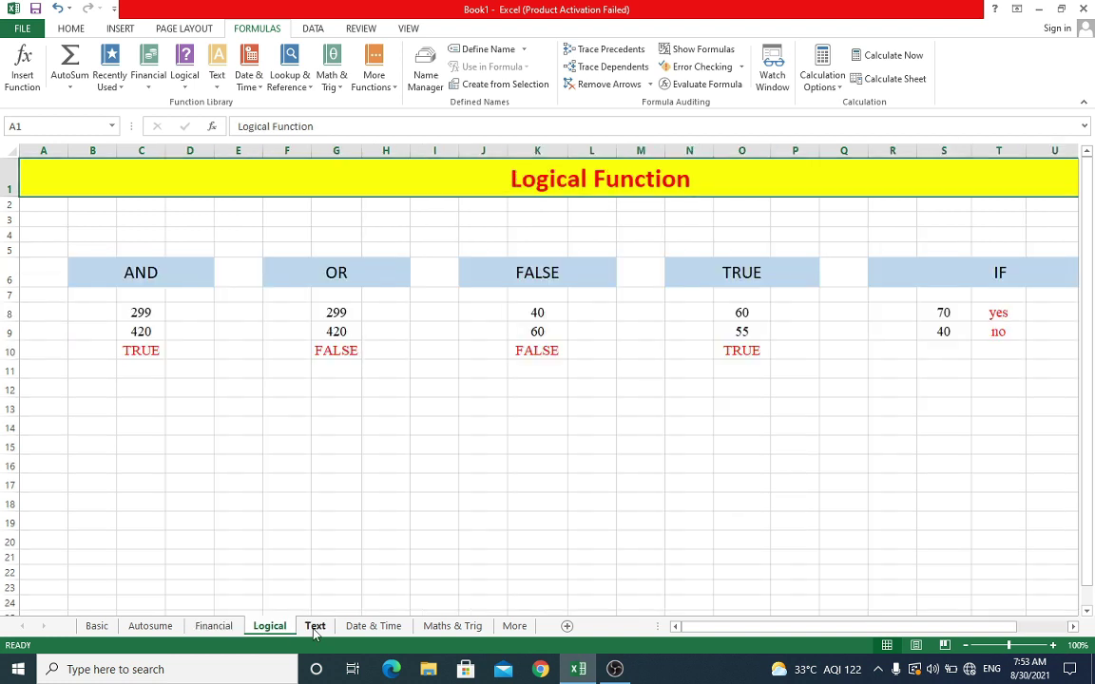
click(316, 628)
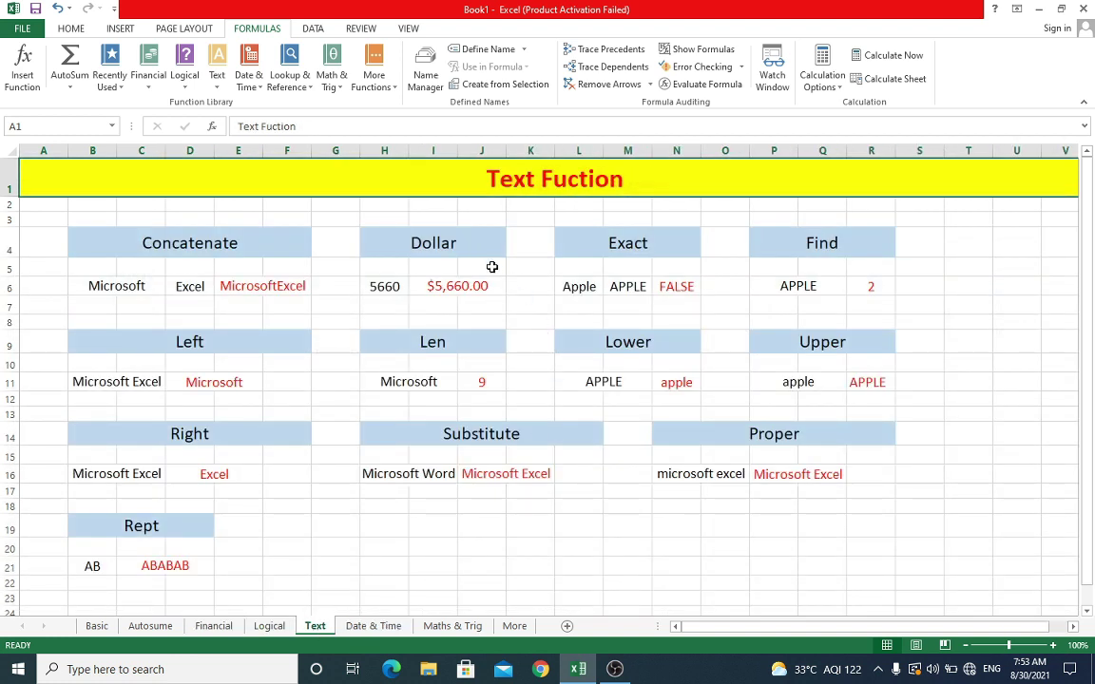
click(385, 629)
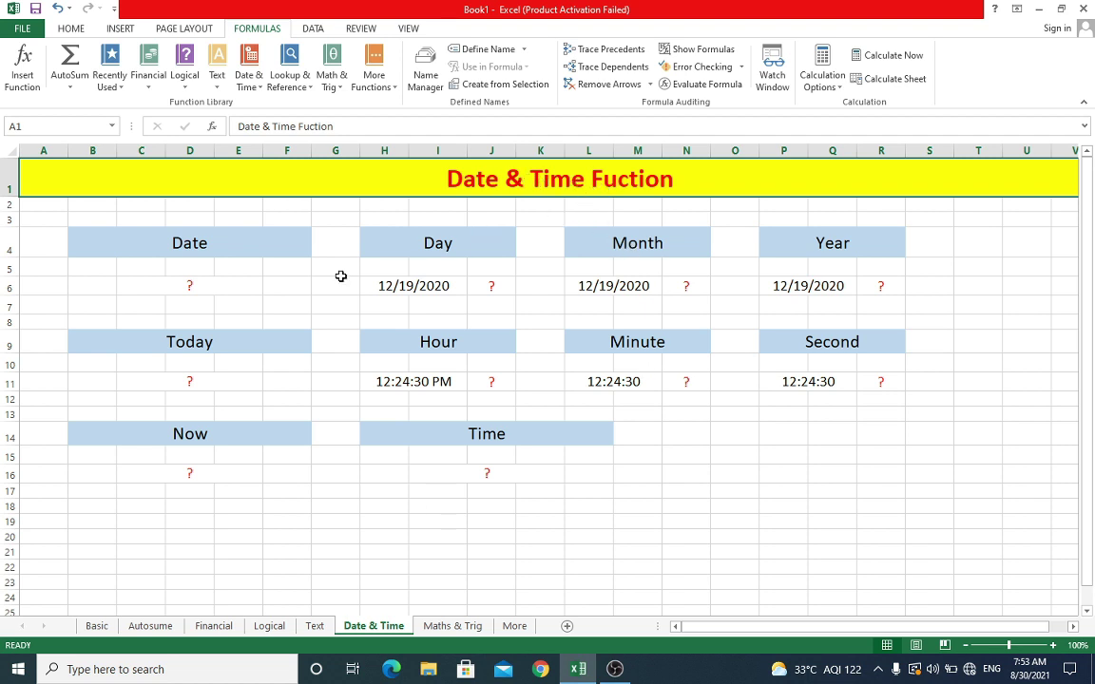
Enter =DATE(2020,12,19) in C6 under the Date heading so it shows 12/19/2020.
click(283, 238)
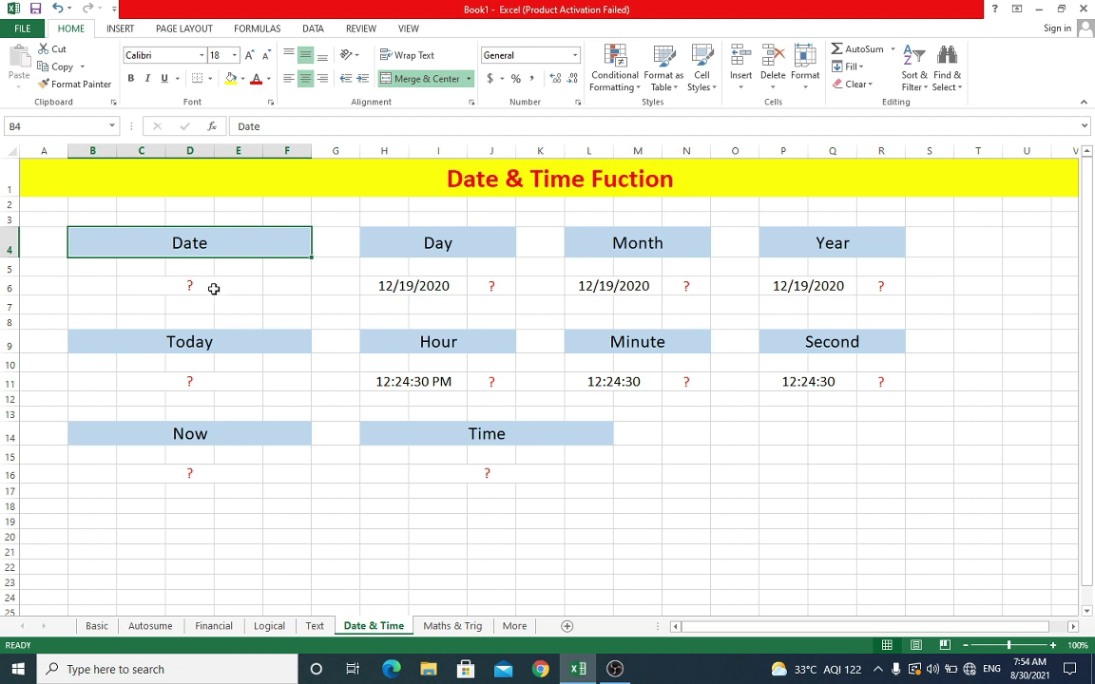
click(212, 289)
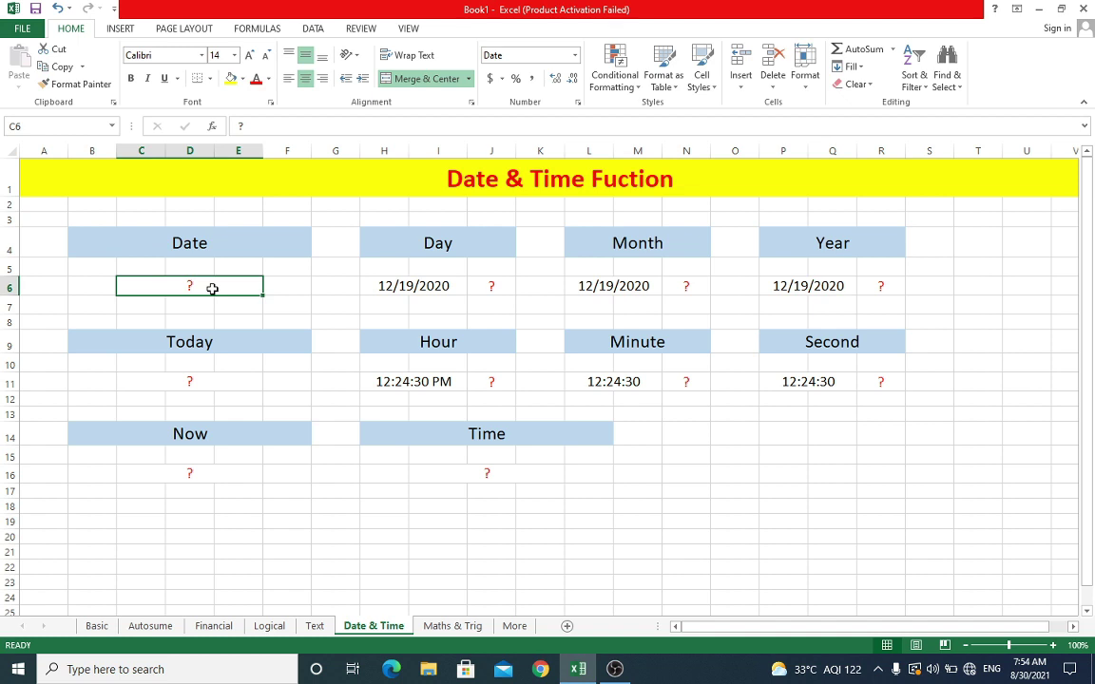
click(269, 31)
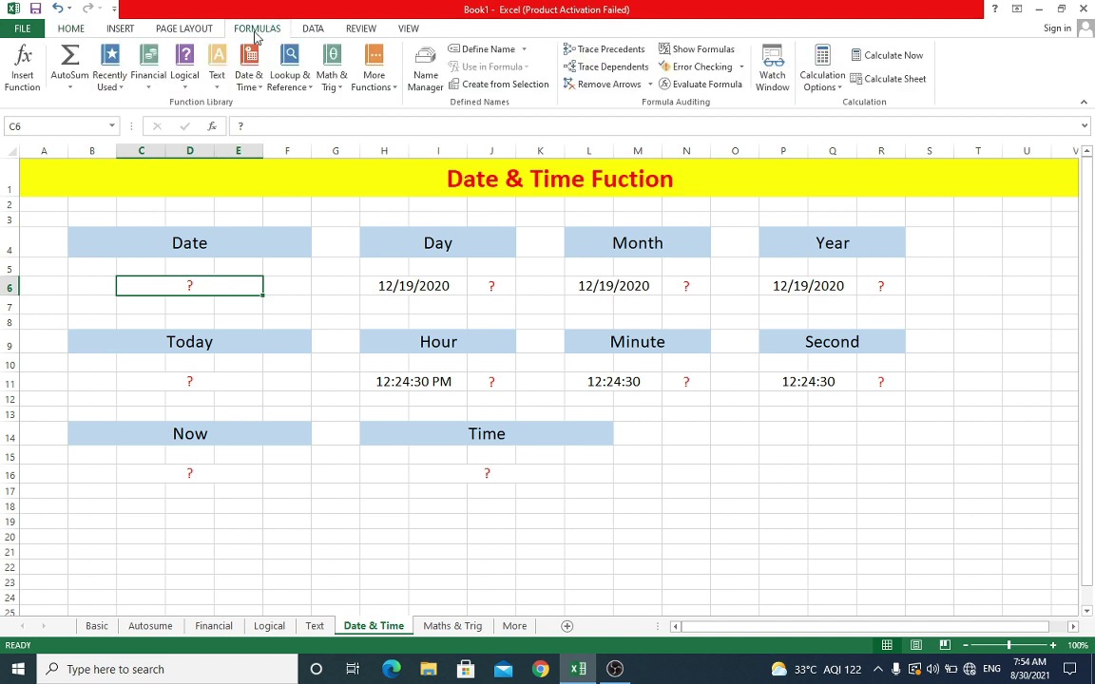
click(255, 88)
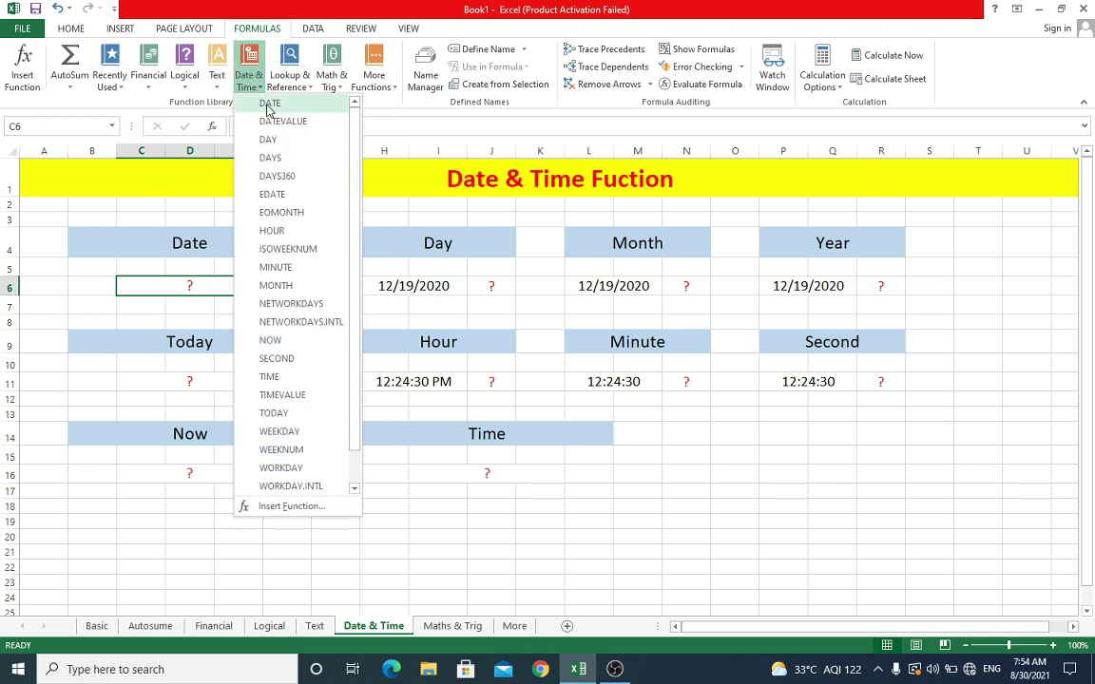
click(271, 103)
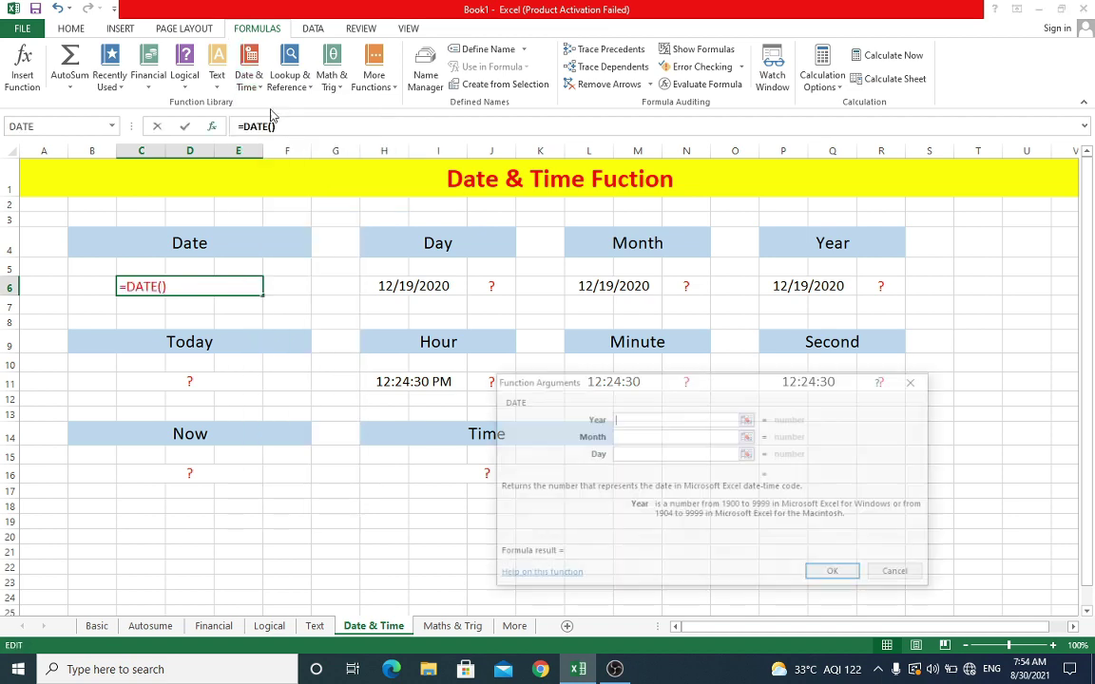
drag(622, 390, 503, 252)
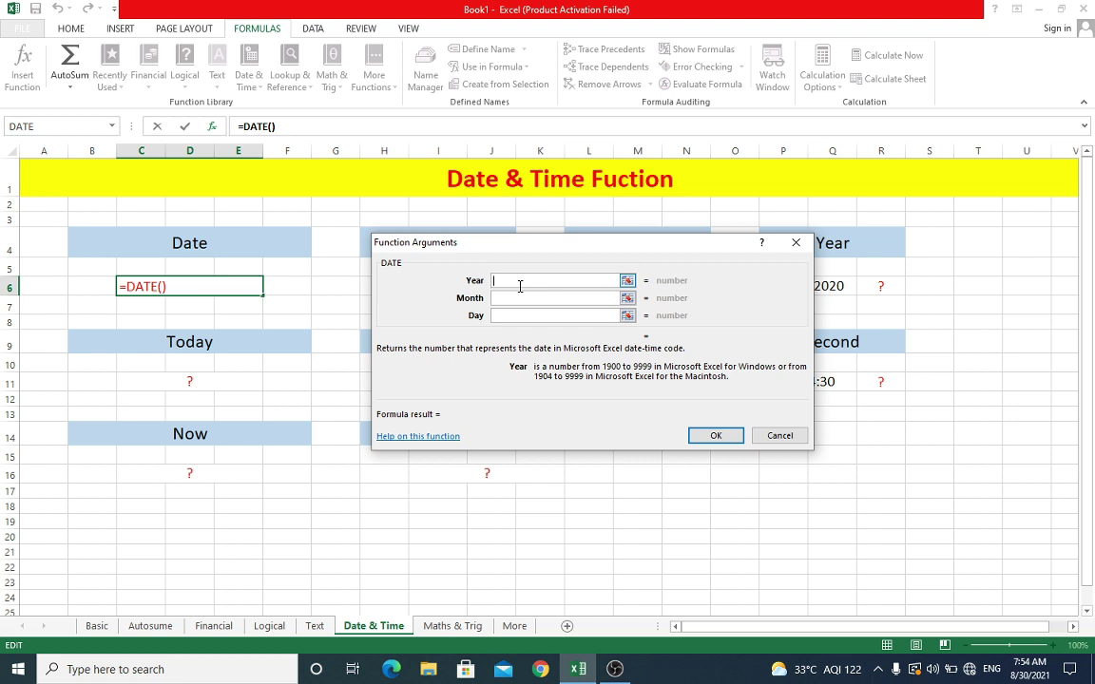
text(2)
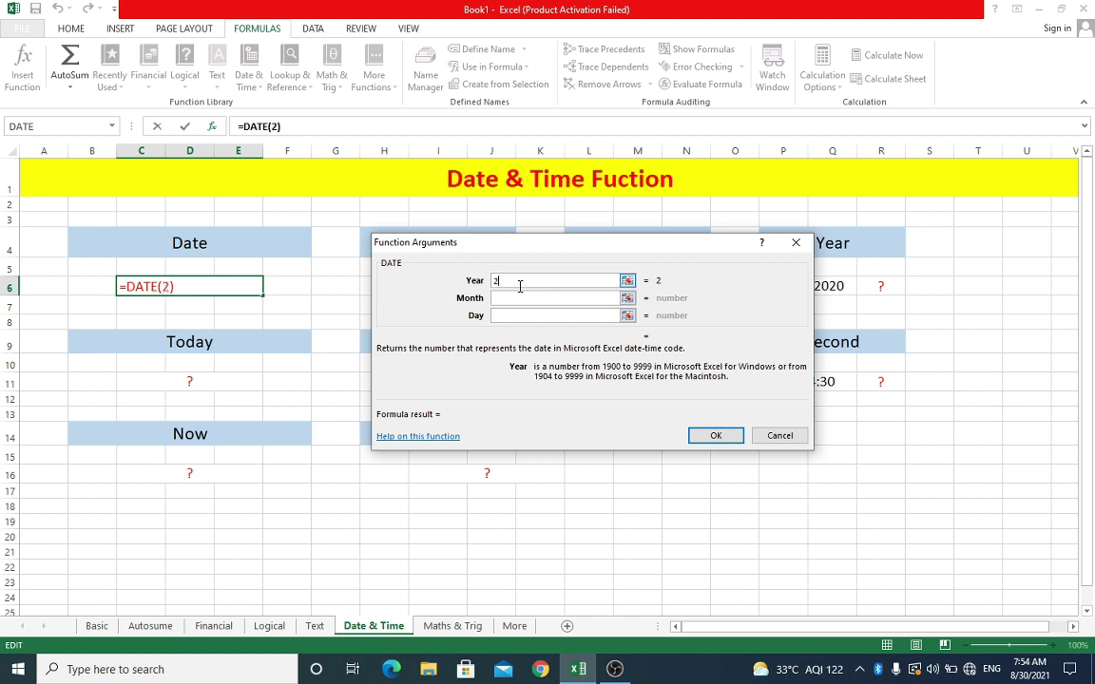
text(020)
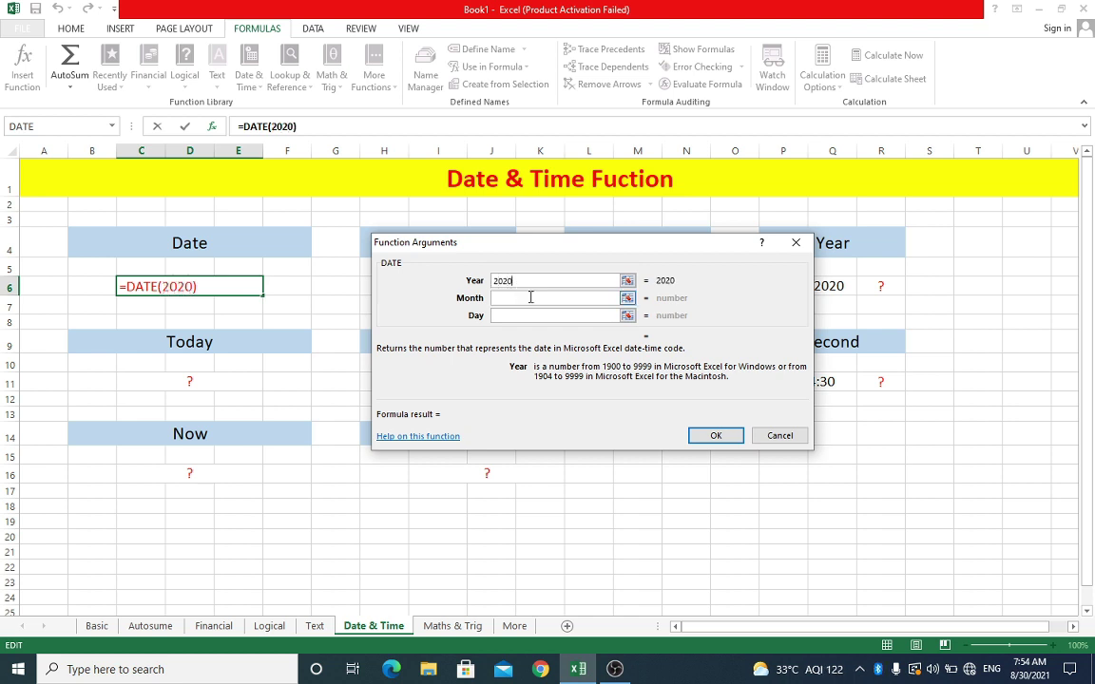
click(531, 298)
text(12)
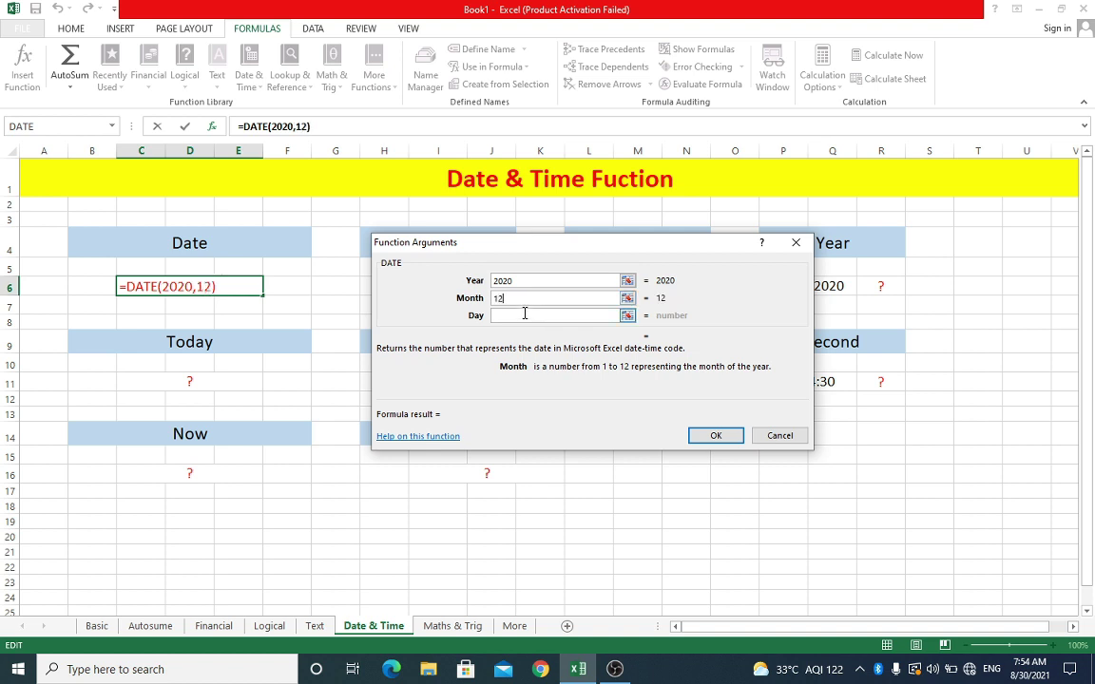
click(523, 316)
text(19)
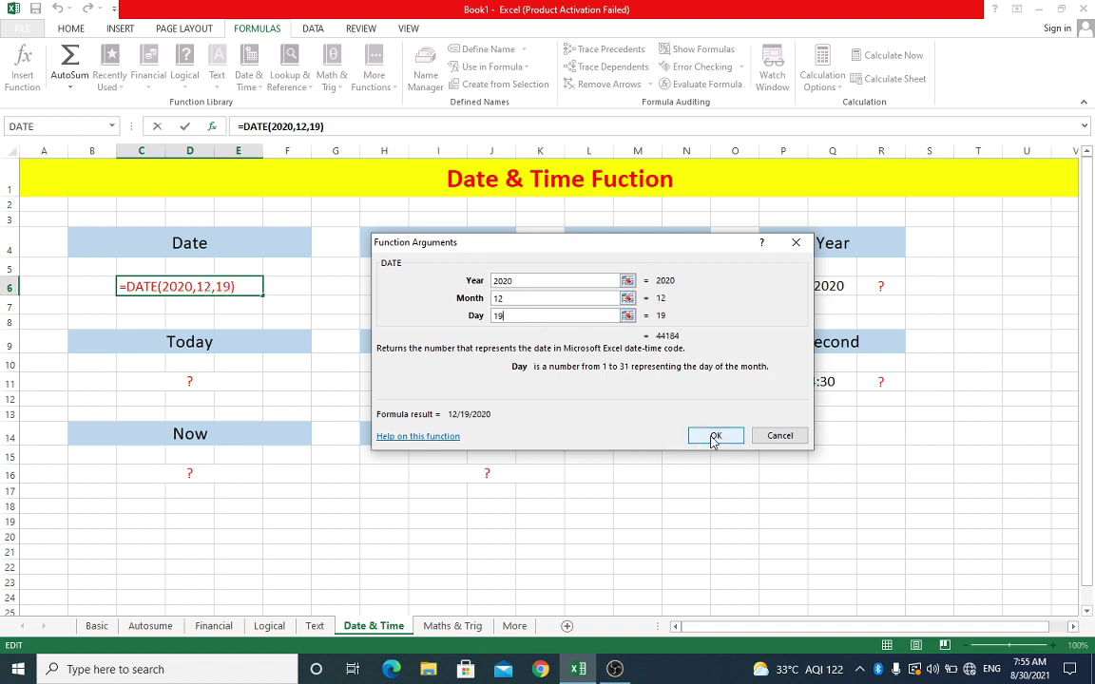
click(715, 436)
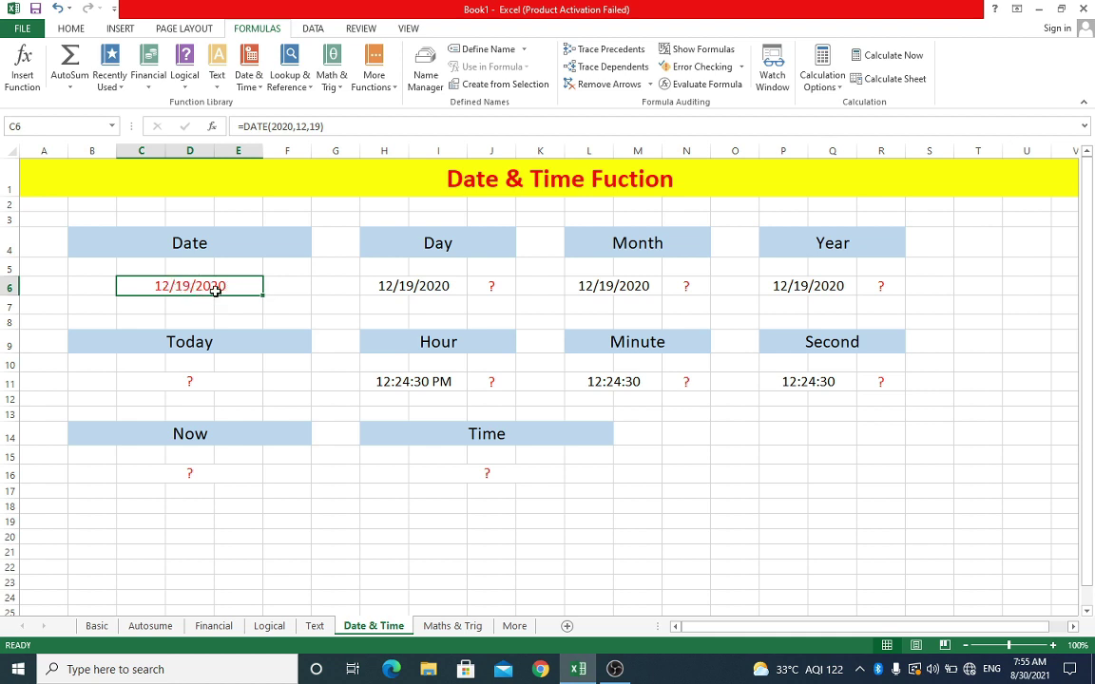
Look over the Day and Month headings and the 12/19/2020 date in H6.
click(415, 245)
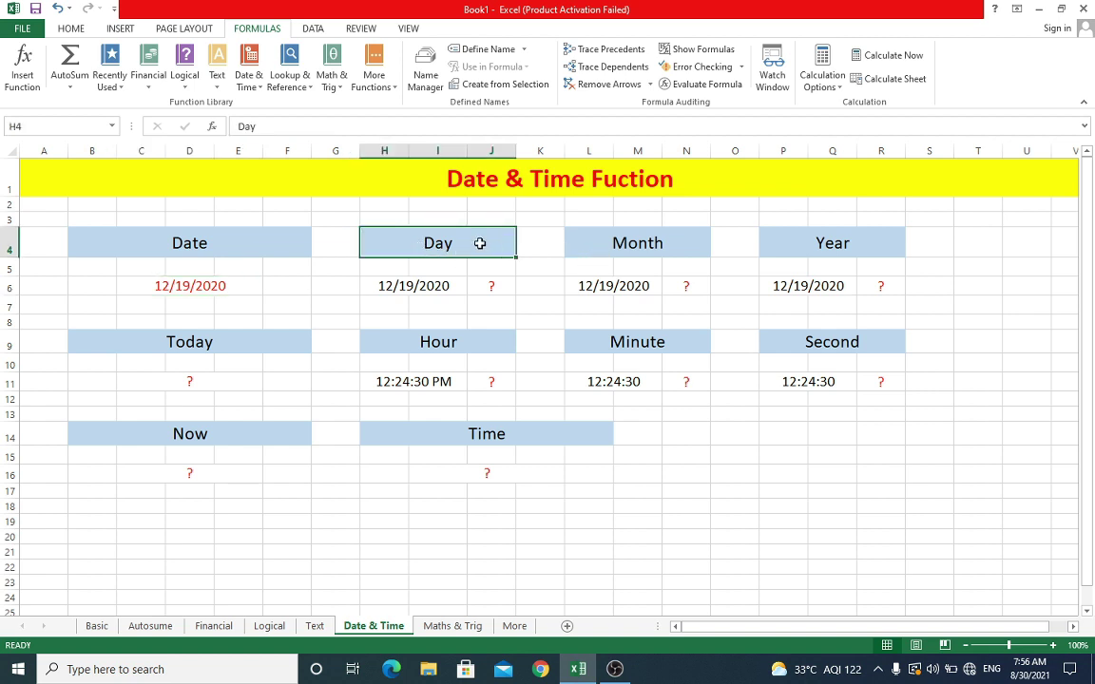
click(575, 243)
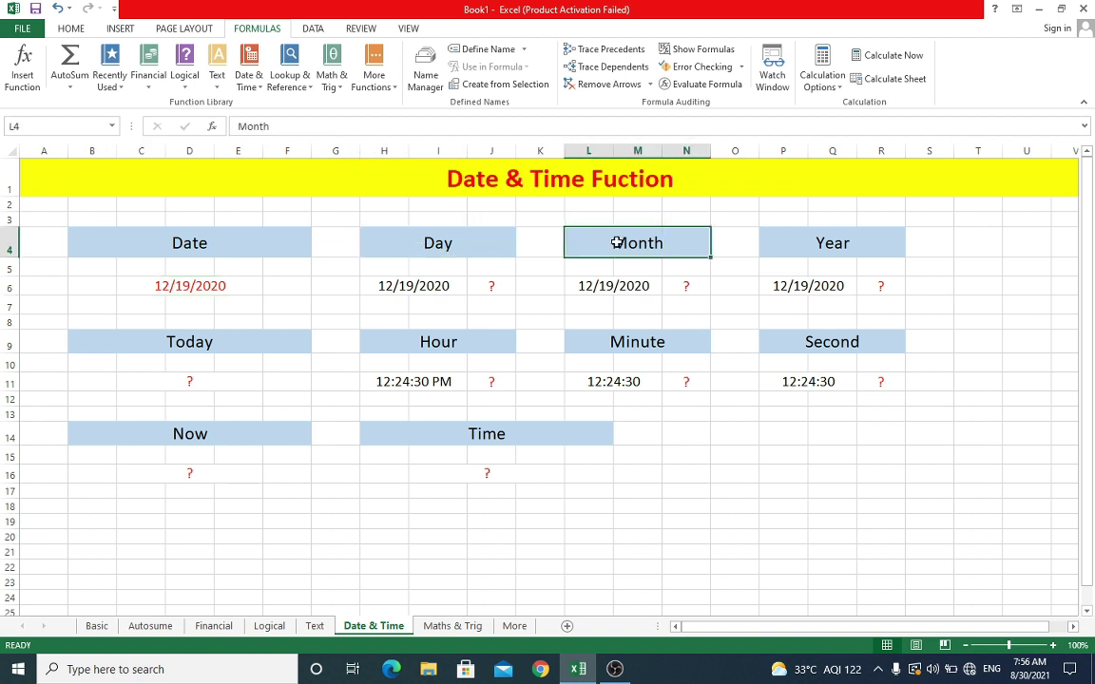
click(806, 240)
click(414, 285)
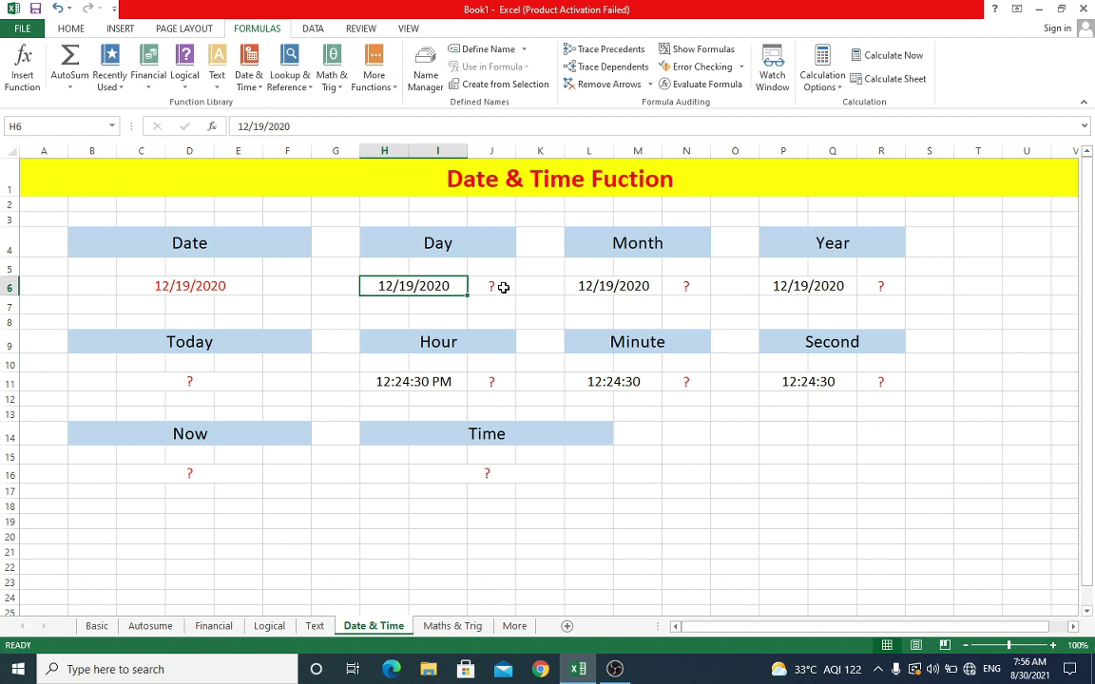
Enter =DAY(H6) in J6 so it returns 19.
click(503, 287)
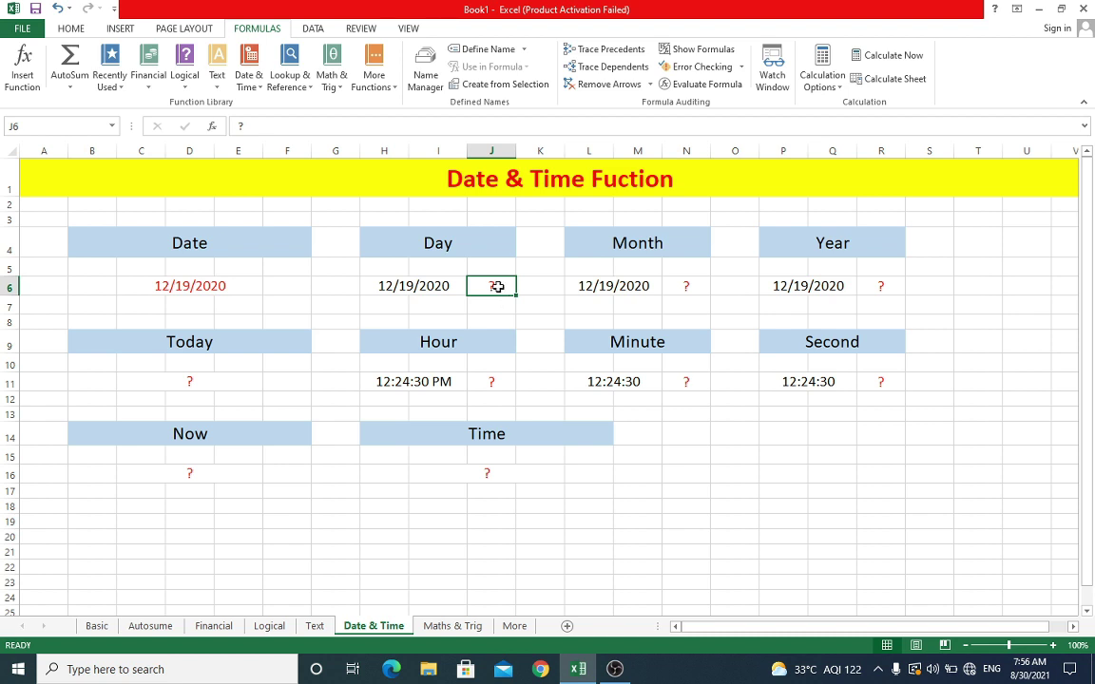
click(255, 88)
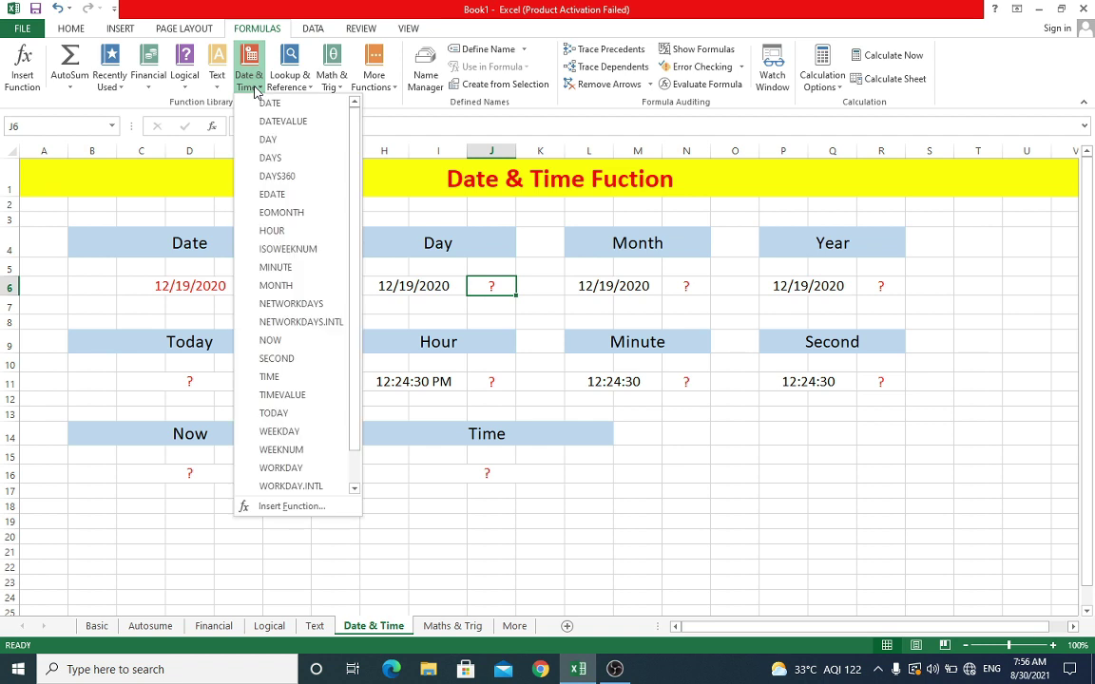
click(269, 141)
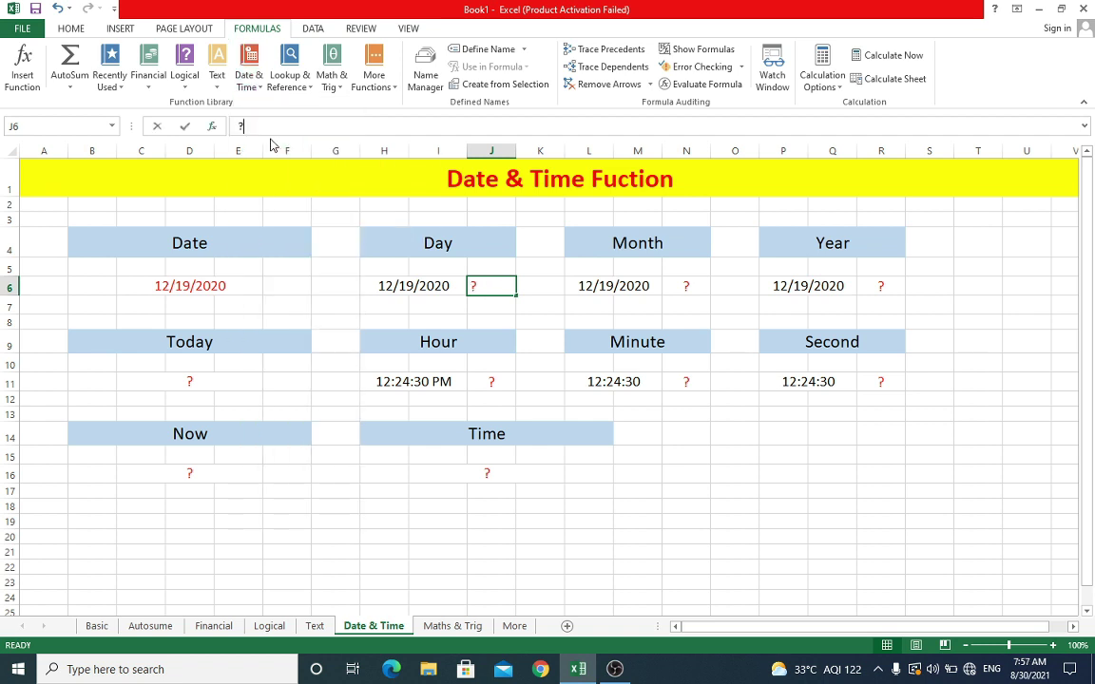
drag(539, 276, 652, 276)
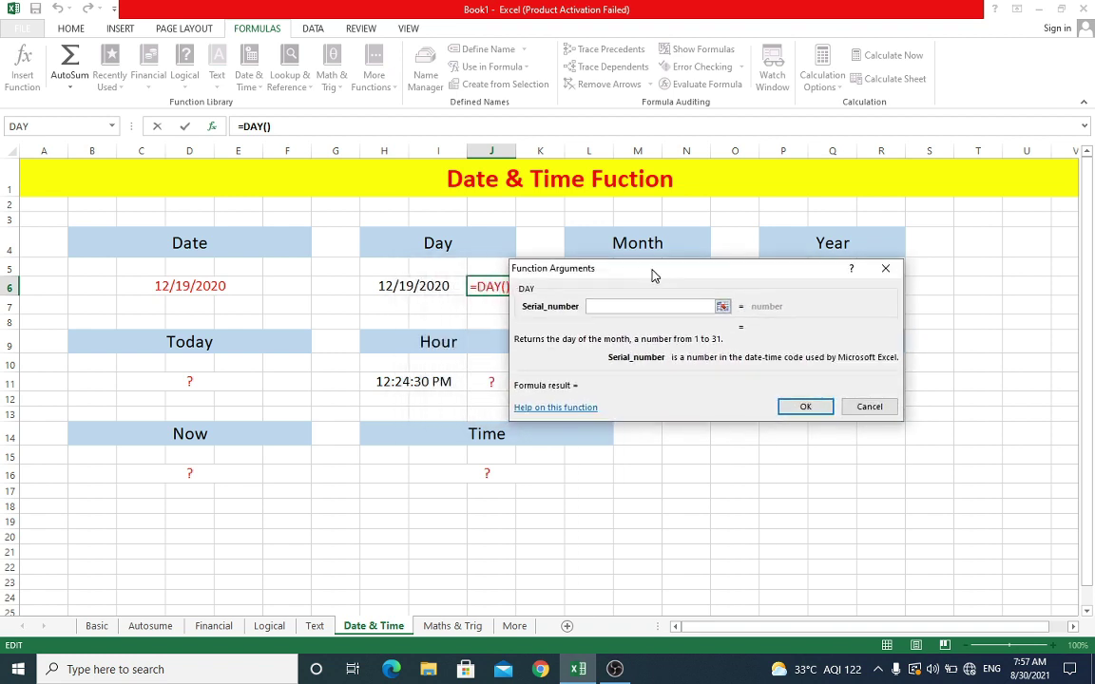
click(424, 285)
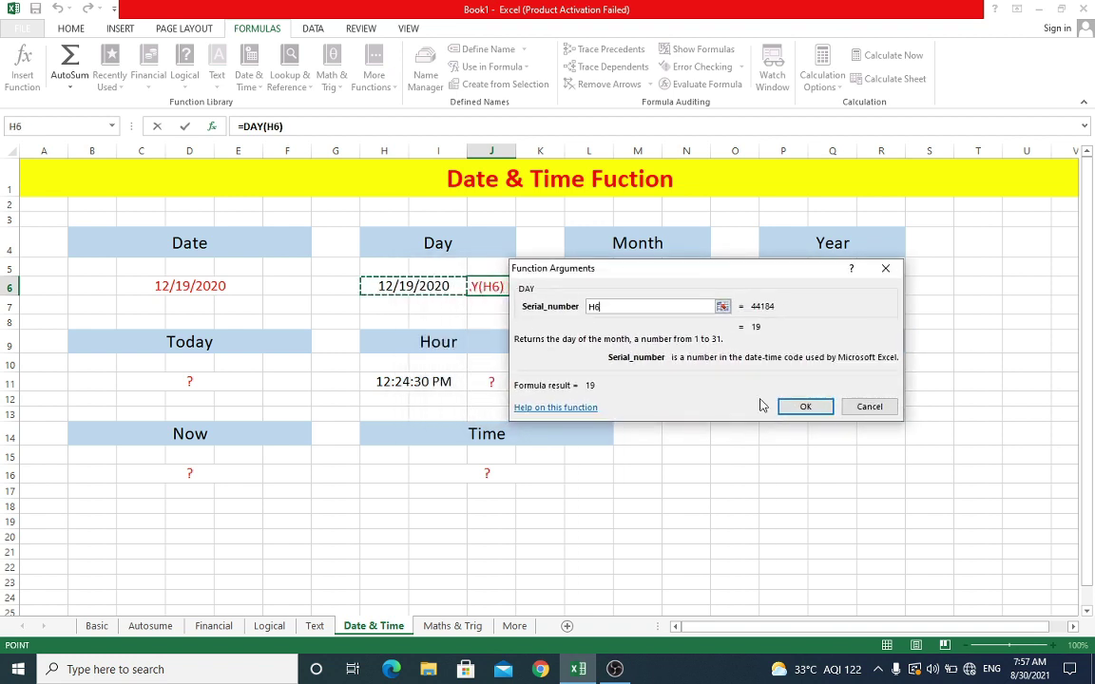
click(805, 407)
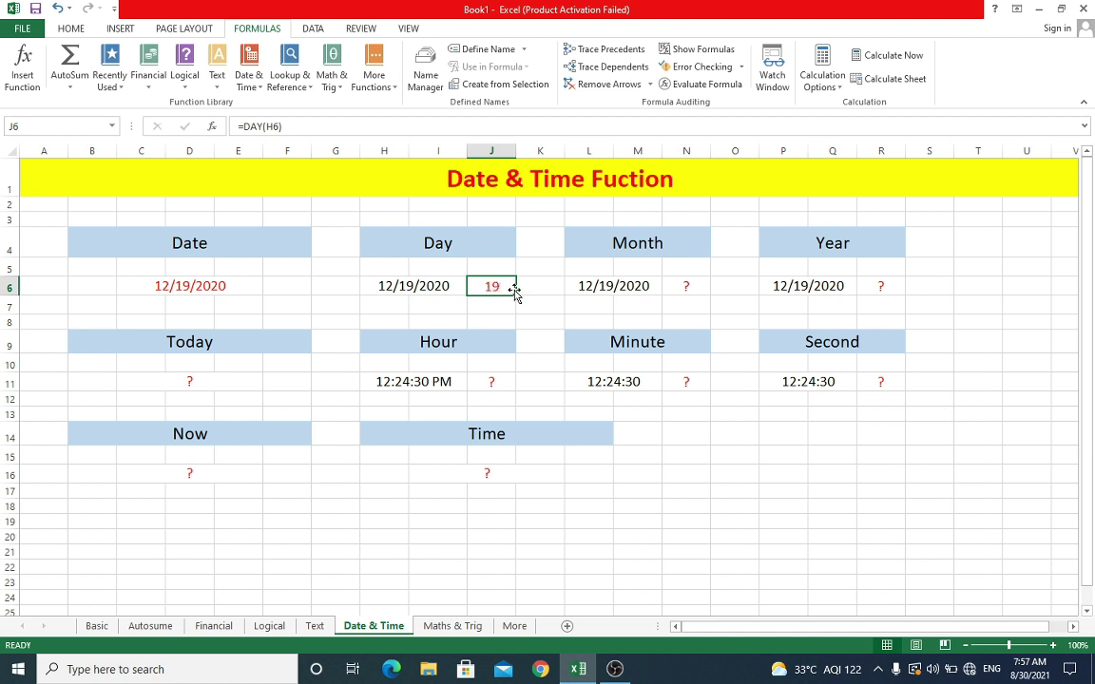
click(647, 240)
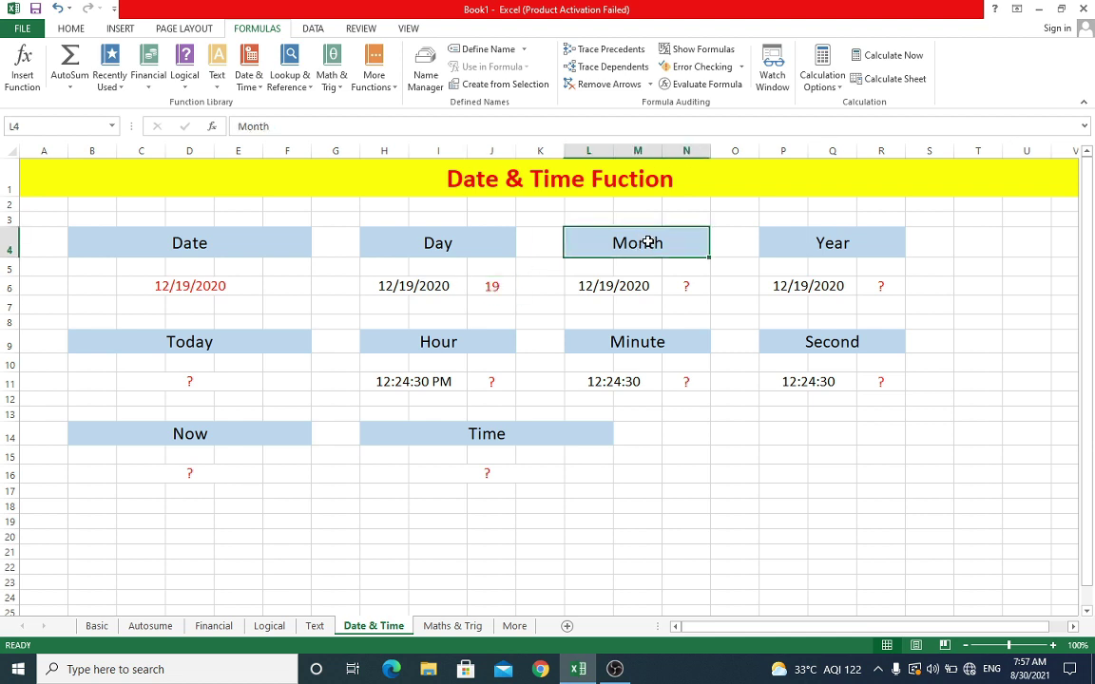
Enter =MONTH(L6) in N6 so the Month result shows 12.
click(685, 285)
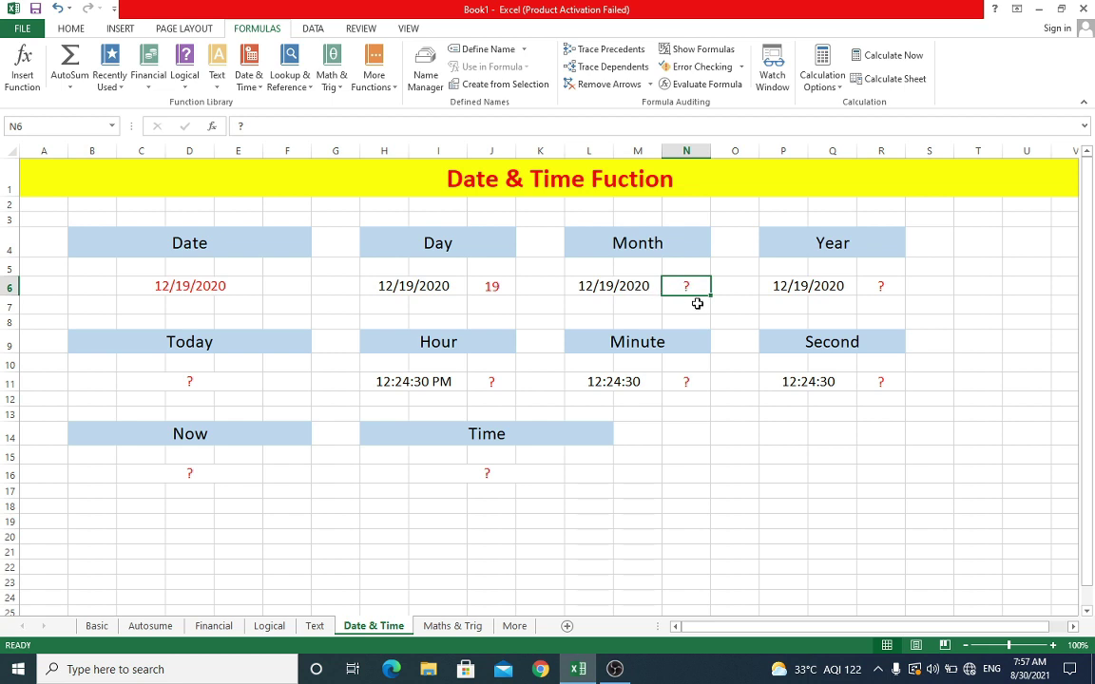
click(250, 81)
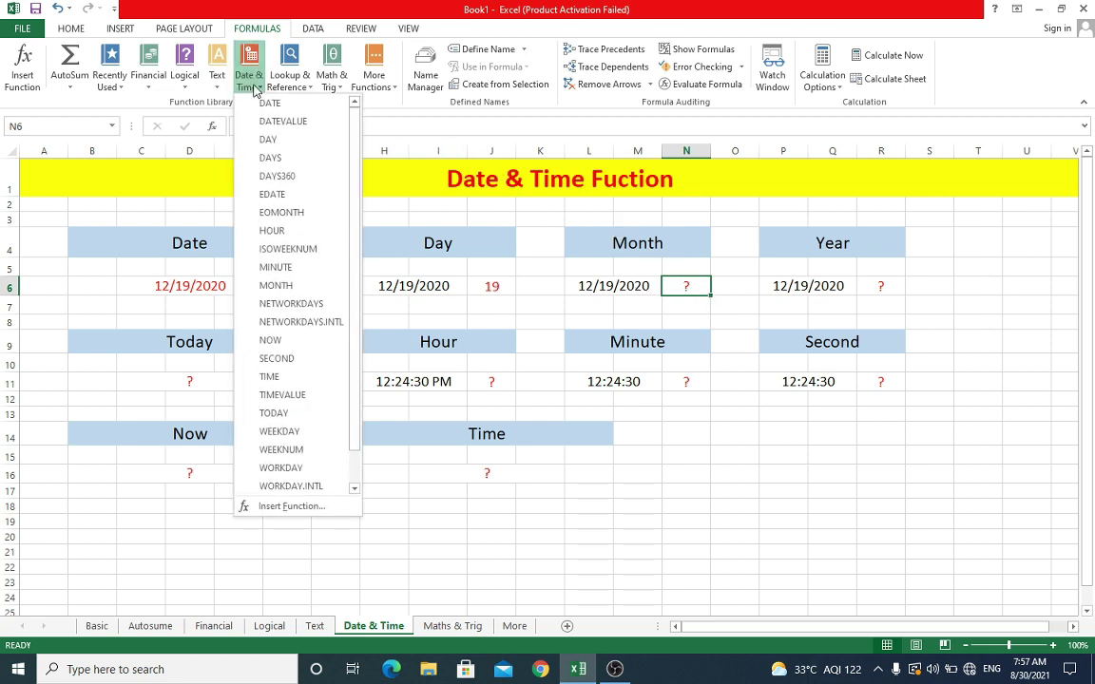
click(276, 287)
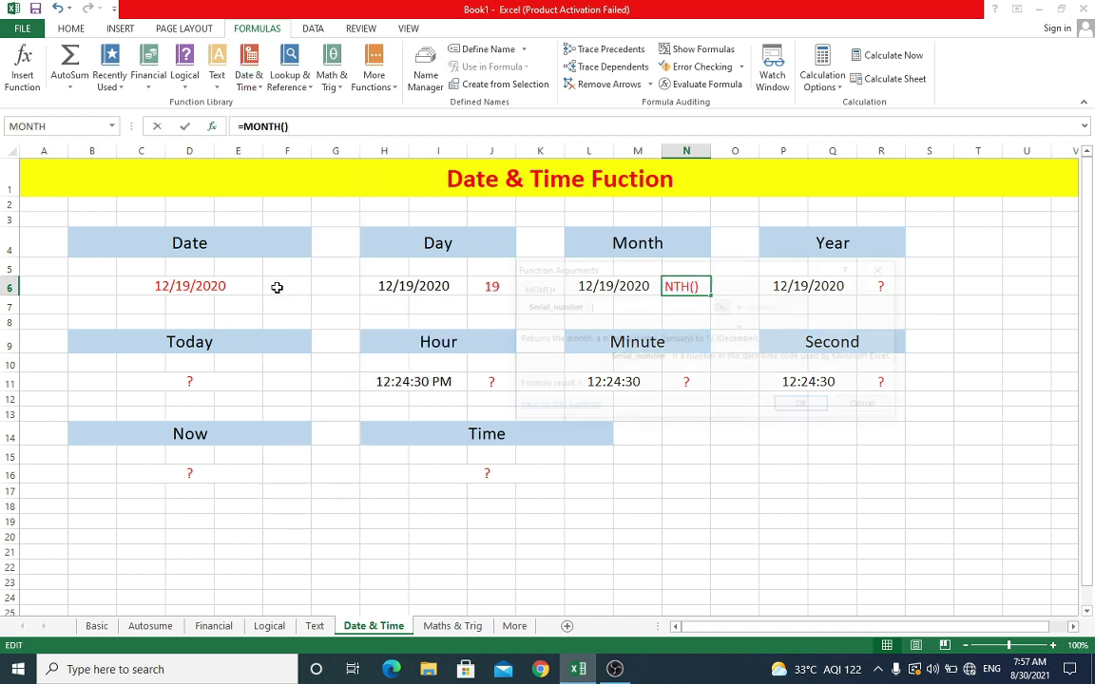
drag(658, 281, 645, 362)
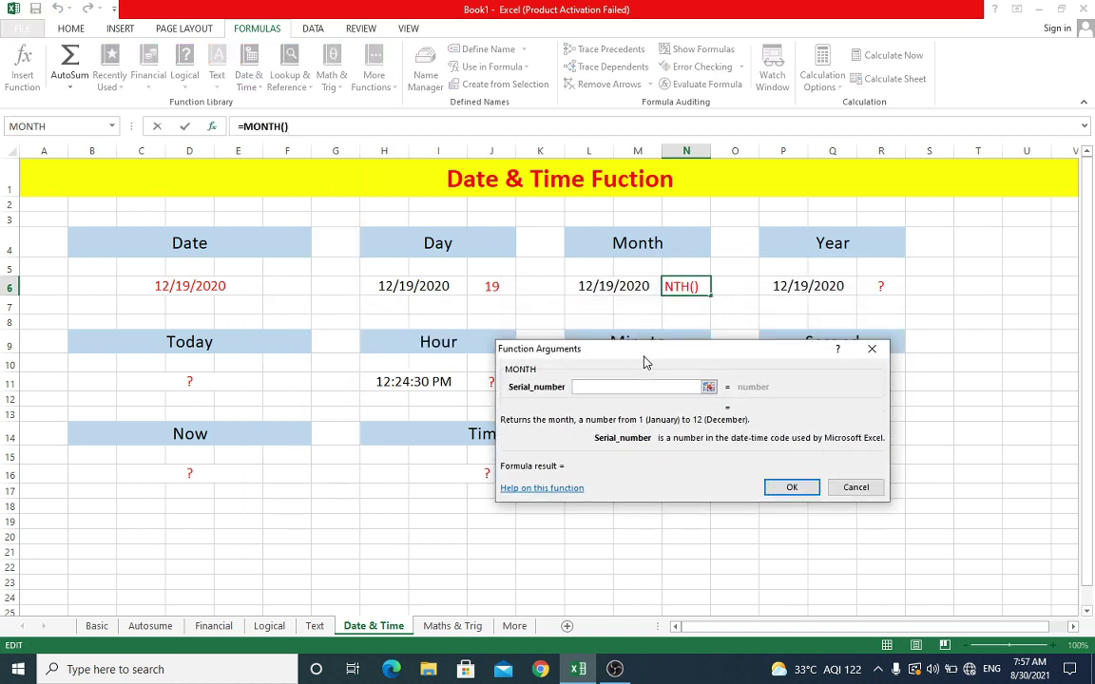
click(633, 286)
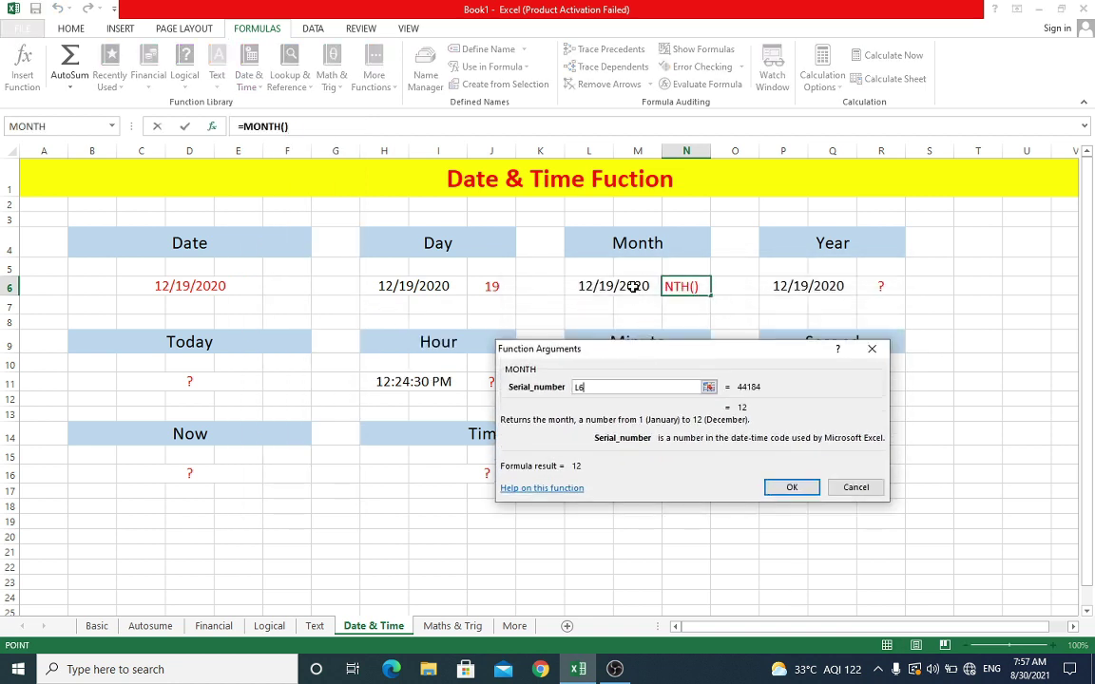
click(790, 489)
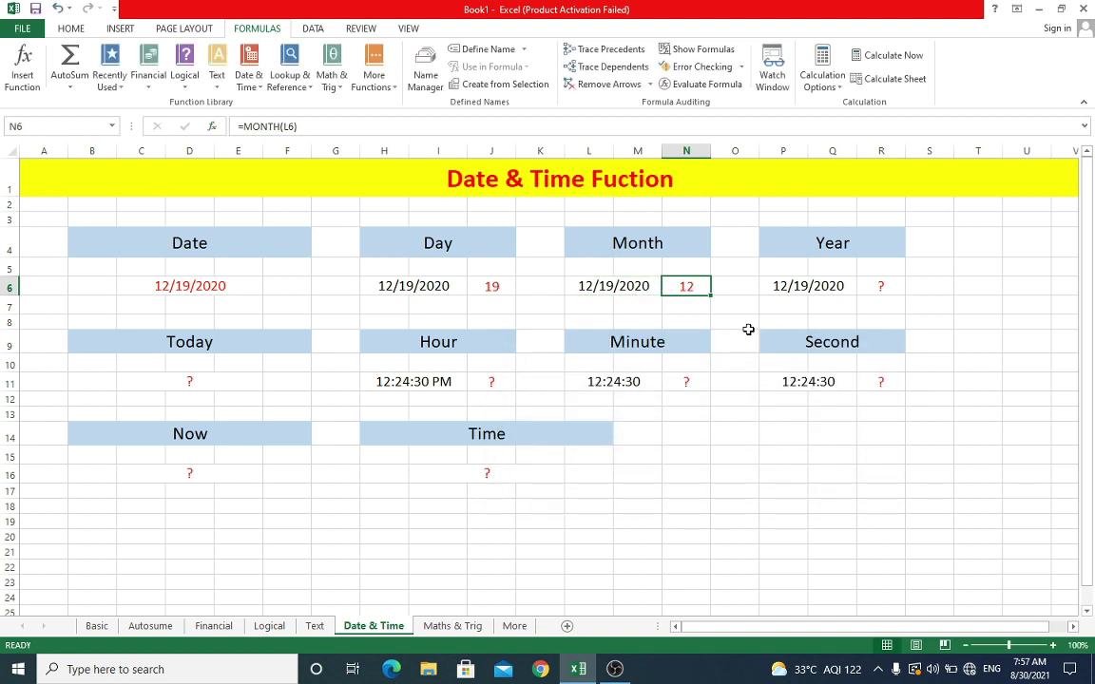
Enter =YEAR(P6) in R6 so the Year result shows 2020.
click(883, 287)
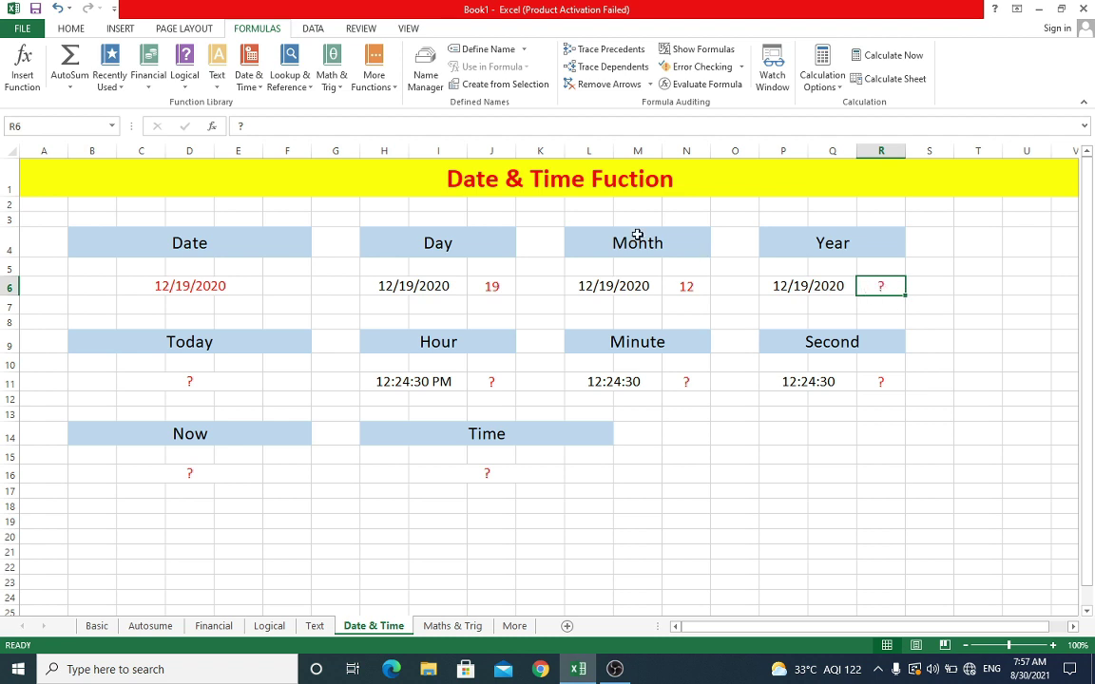
click(249, 76)
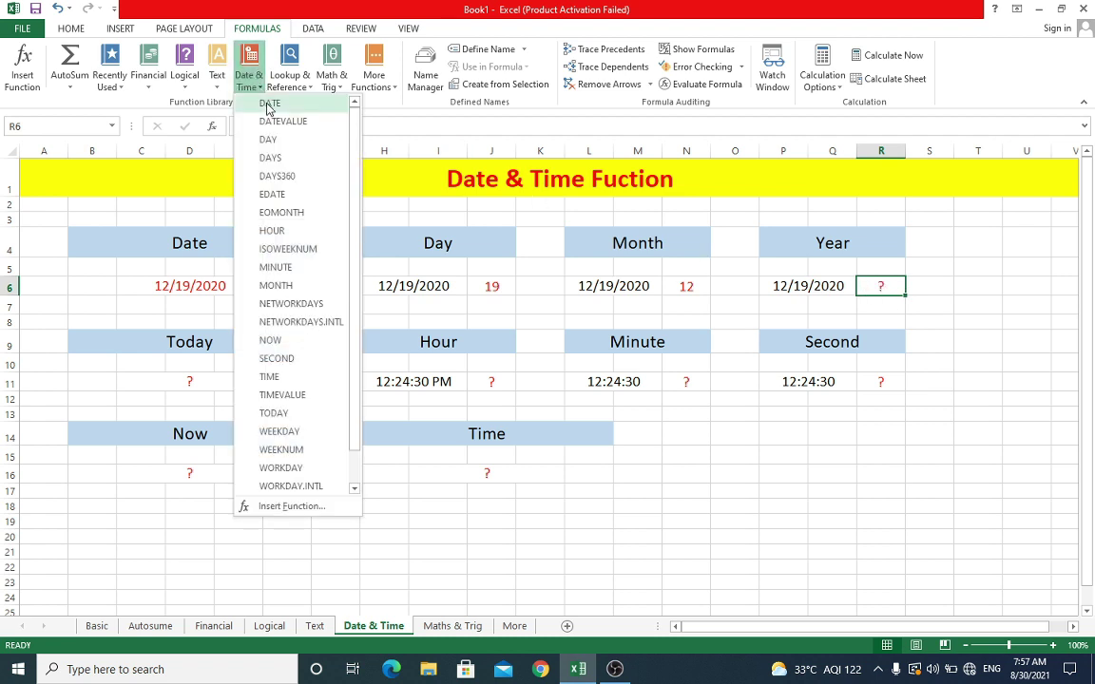
scroll(312, 259, down, 1)
scroll(312, 259, up, 1)
scroll(306, 338, down, 1)
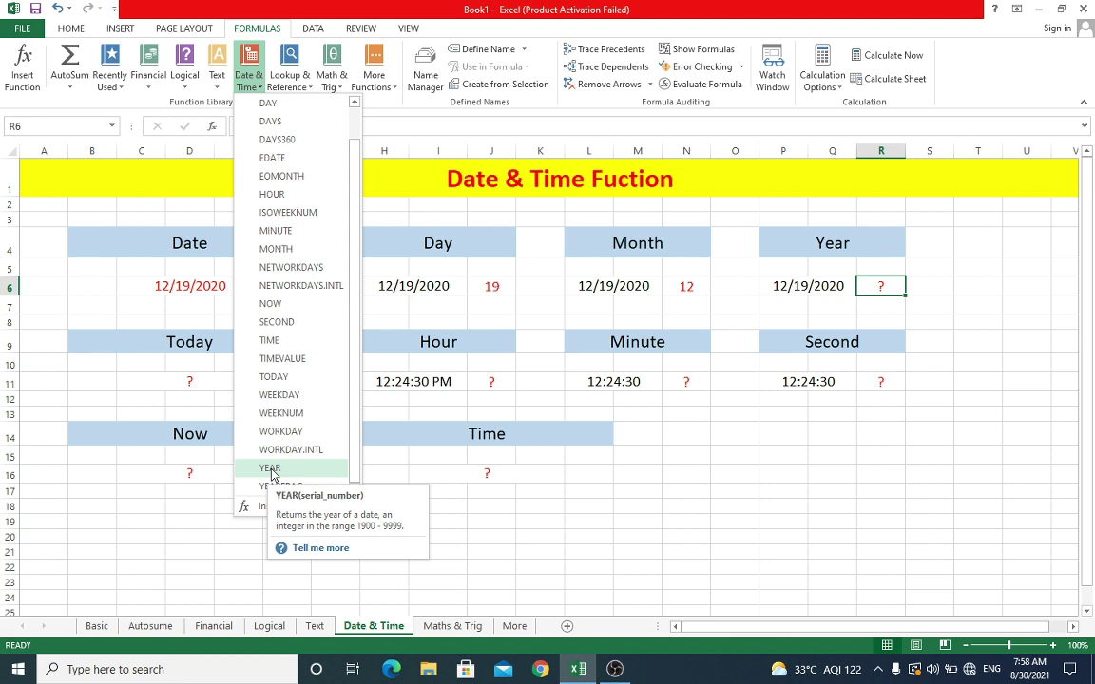
click(270, 470)
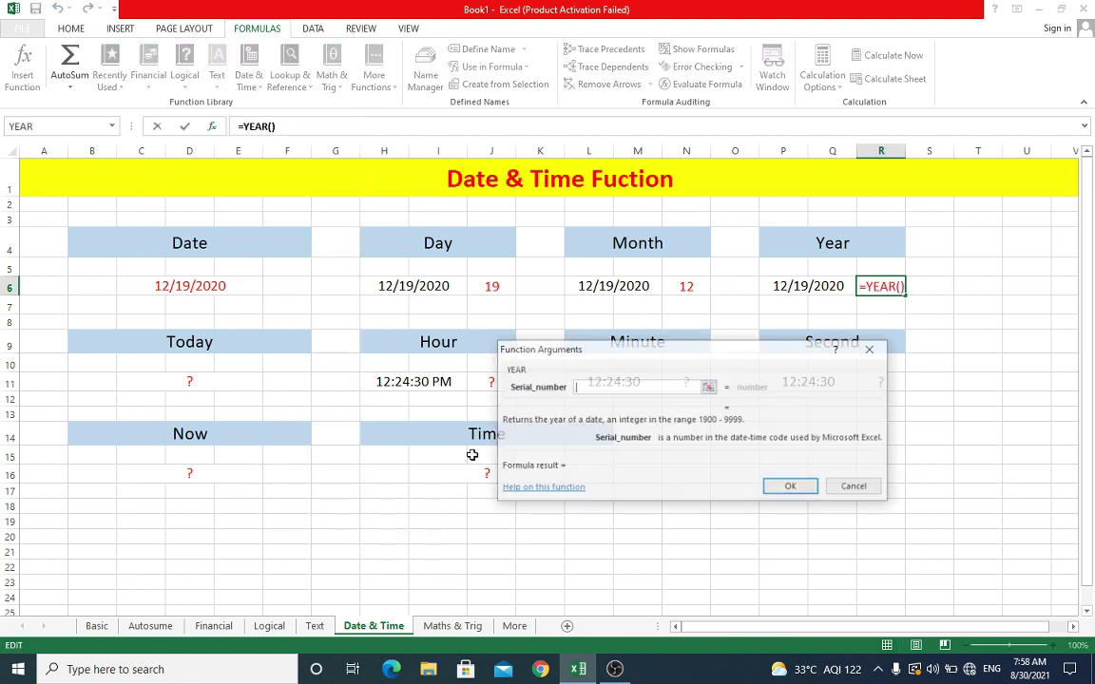
click(799, 287)
click(791, 489)
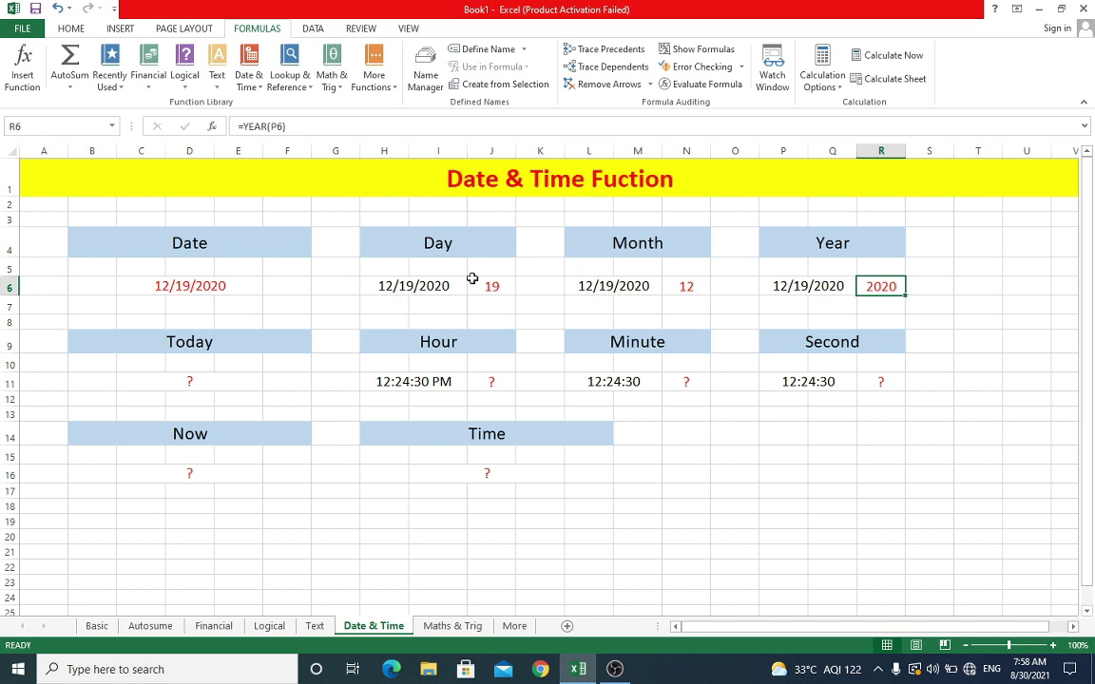
click(205, 343)
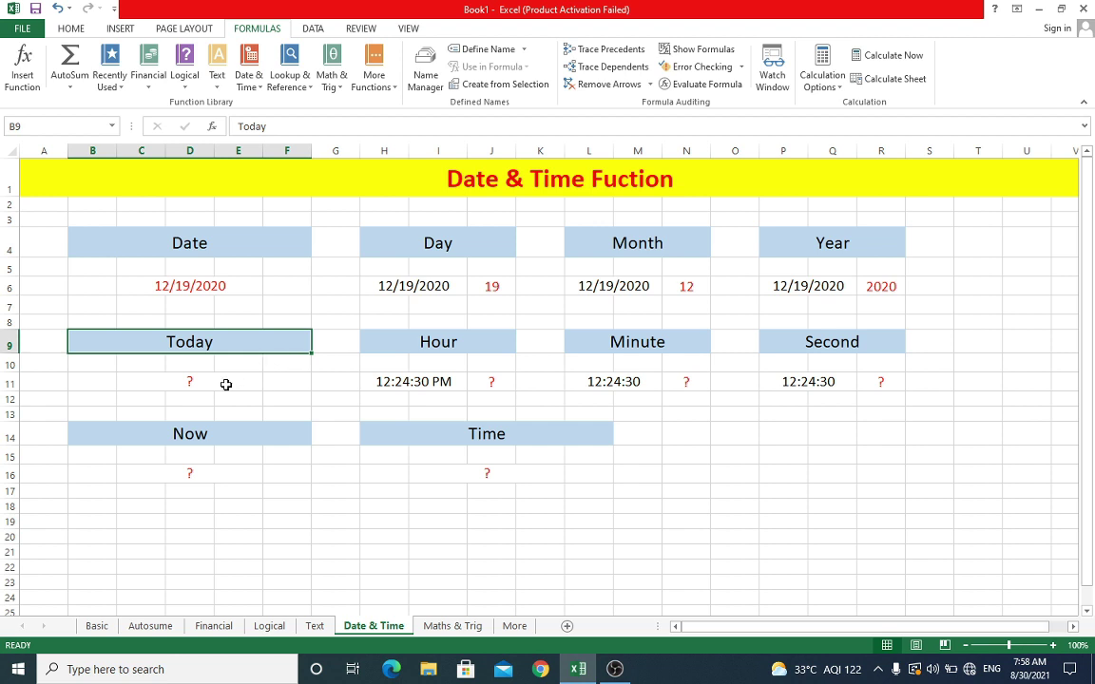
Enter =TODAY() in C11, which now shows 8/30/2021.
click(226, 384)
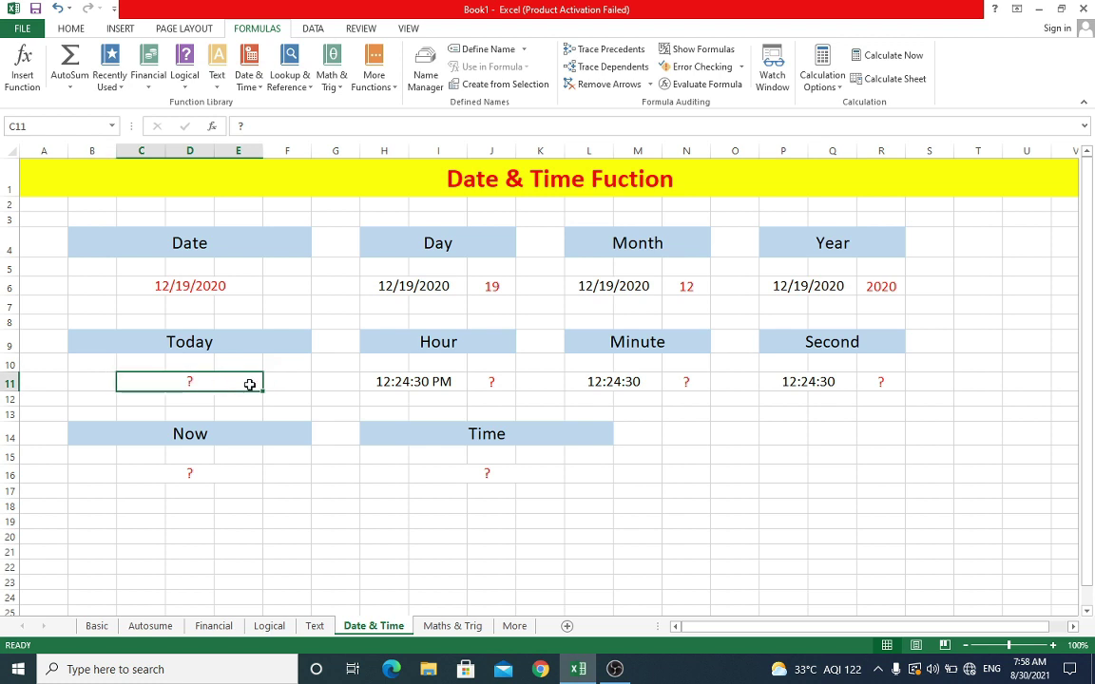
click(255, 86)
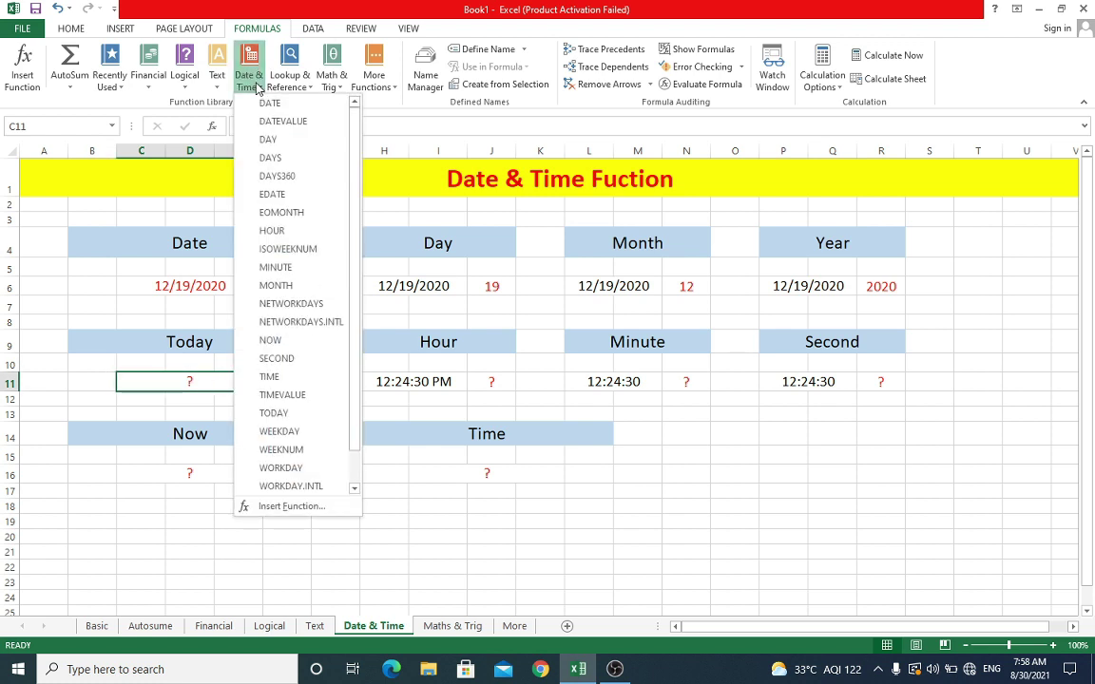
click(283, 413)
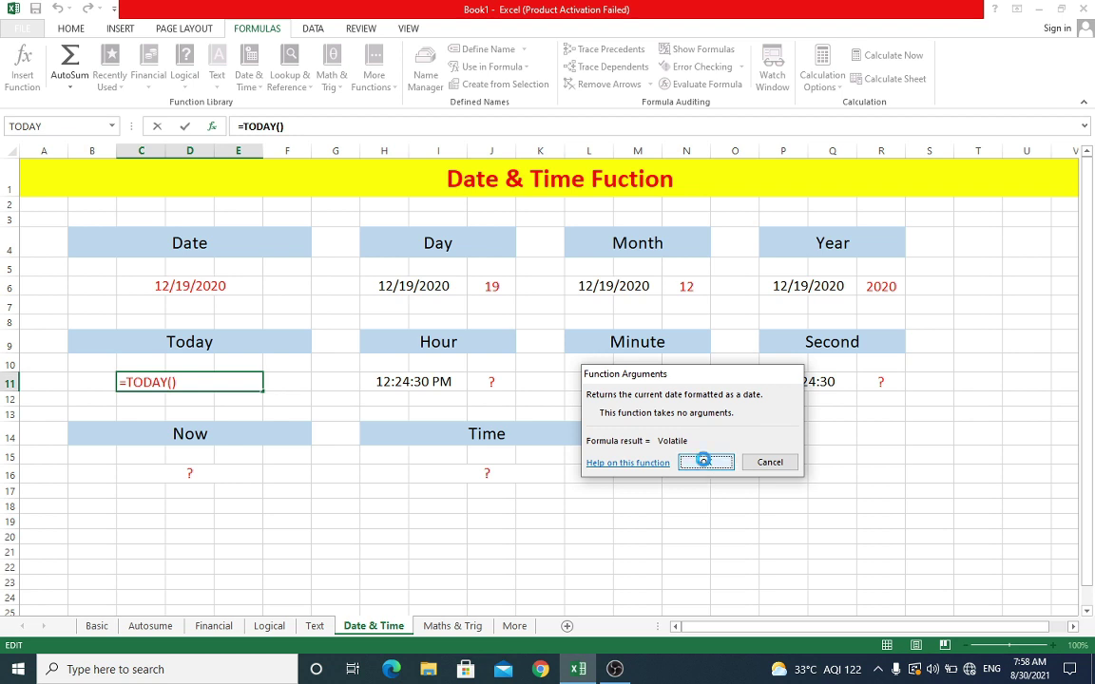
click(706, 463)
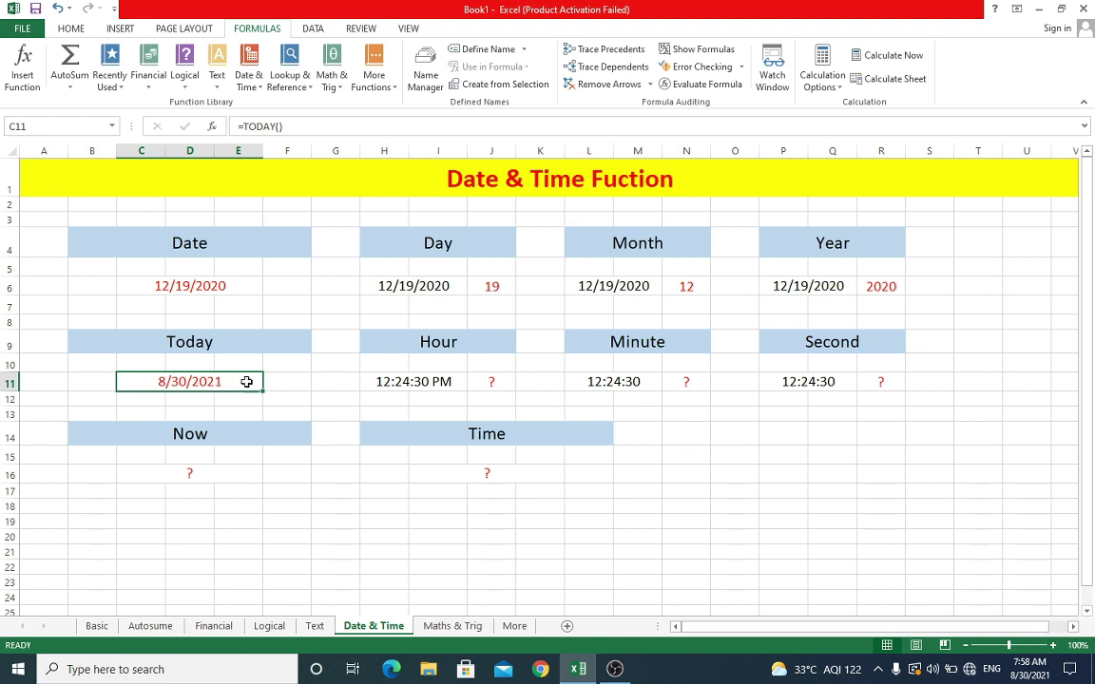
Look over the Hour, Minute and Second headings and the time value in H11.
click(433, 348)
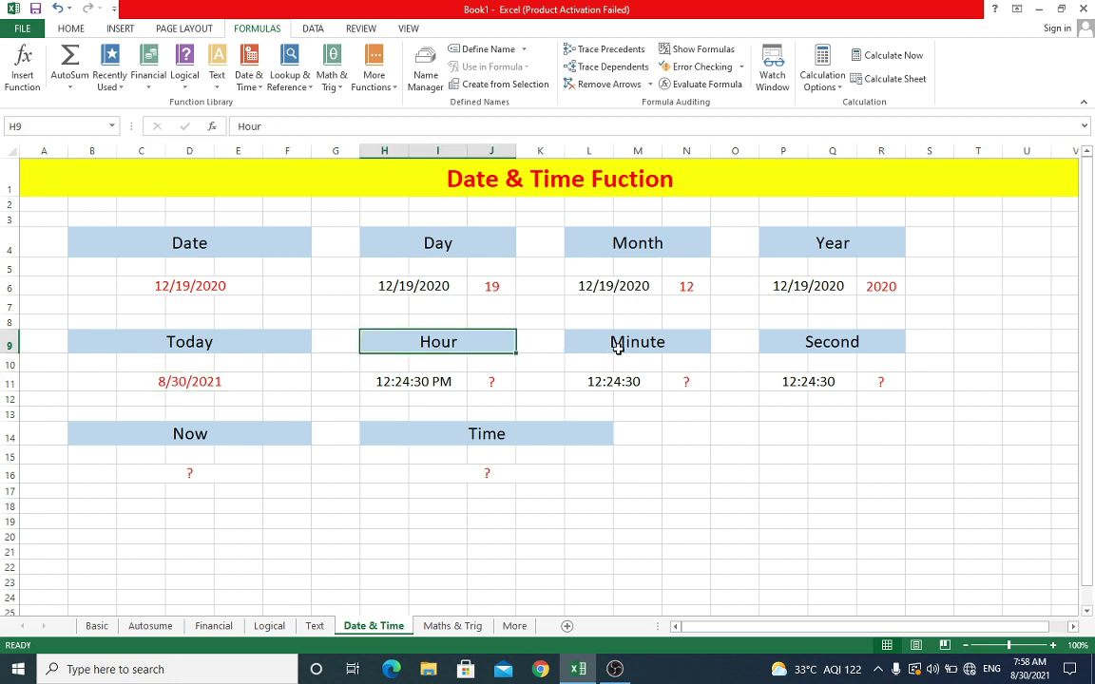
click(617, 347)
click(843, 344)
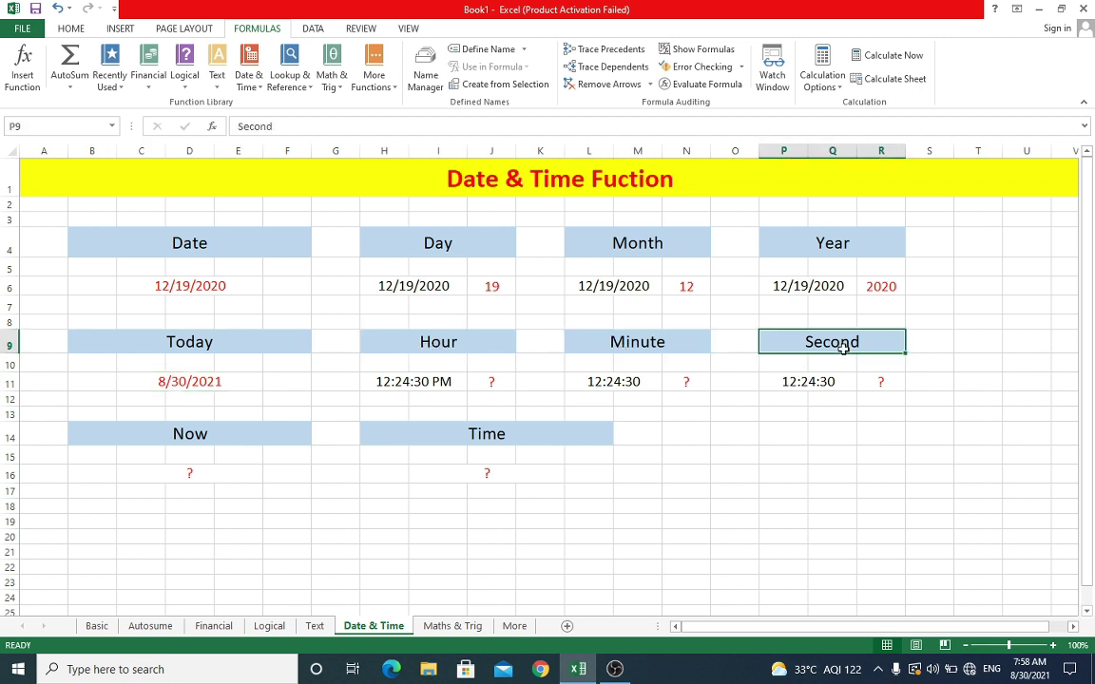
click(430, 342)
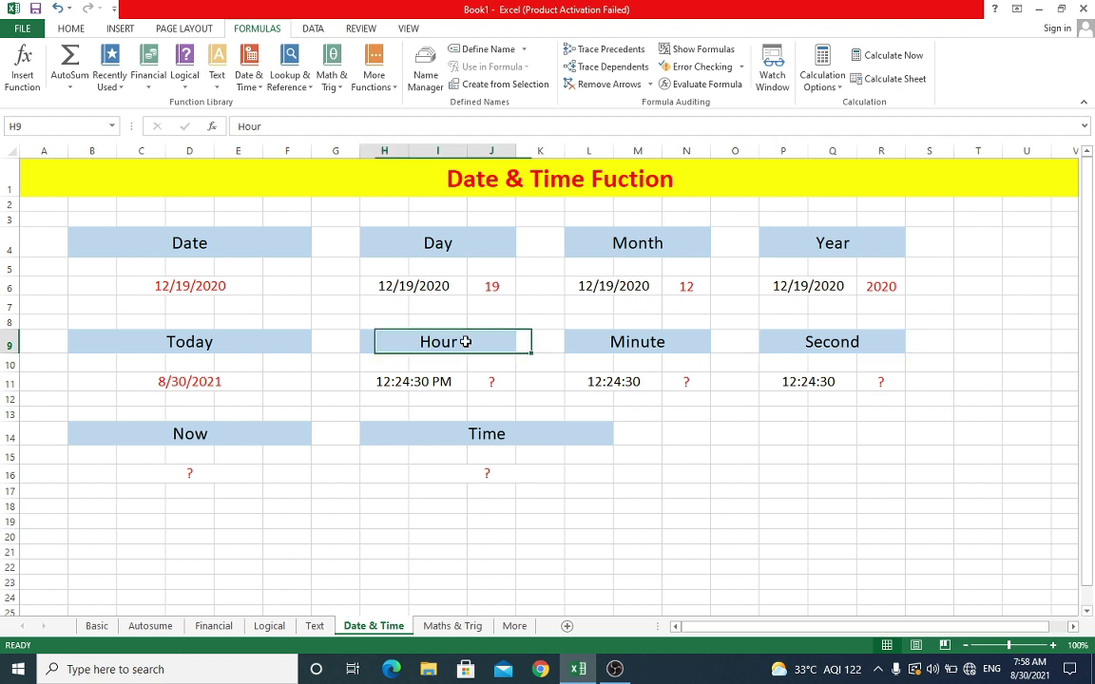
click(630, 344)
click(774, 349)
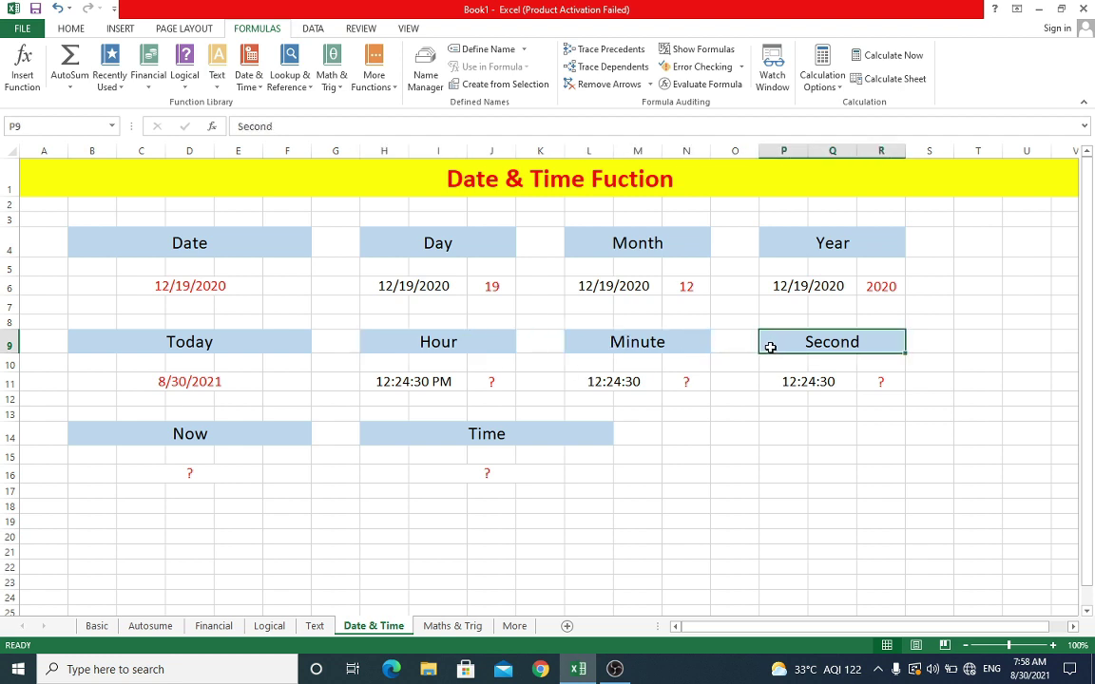
click(428, 383)
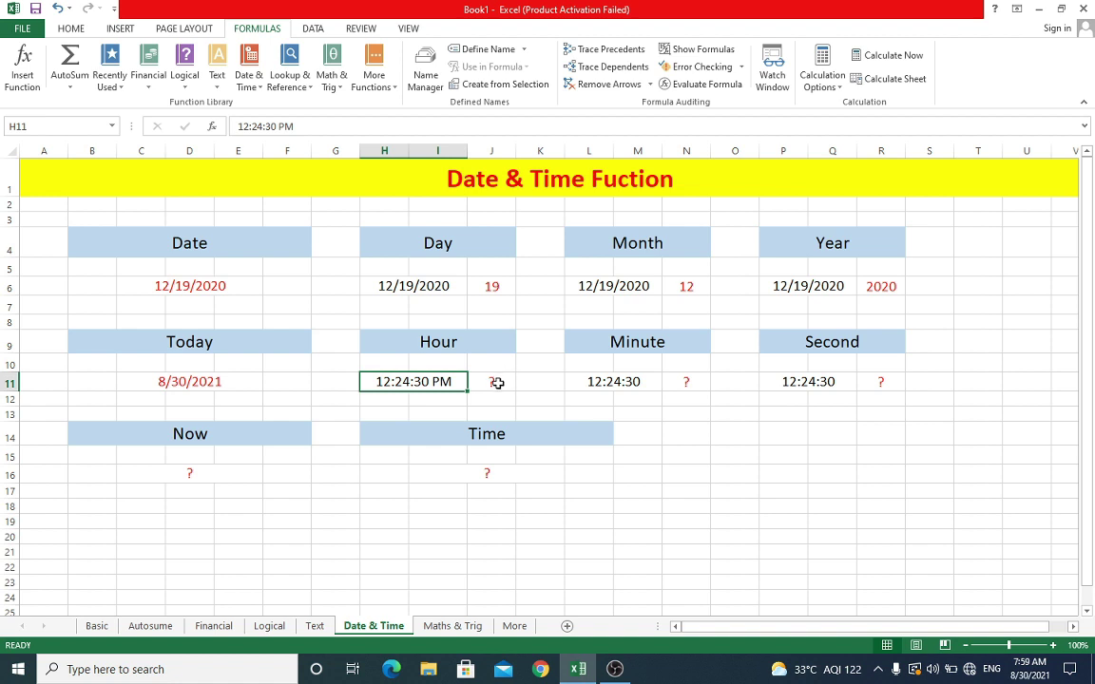
Enter =HOUR(H11) in J11 so it returns 12 from 12:24:30 PM.
click(497, 382)
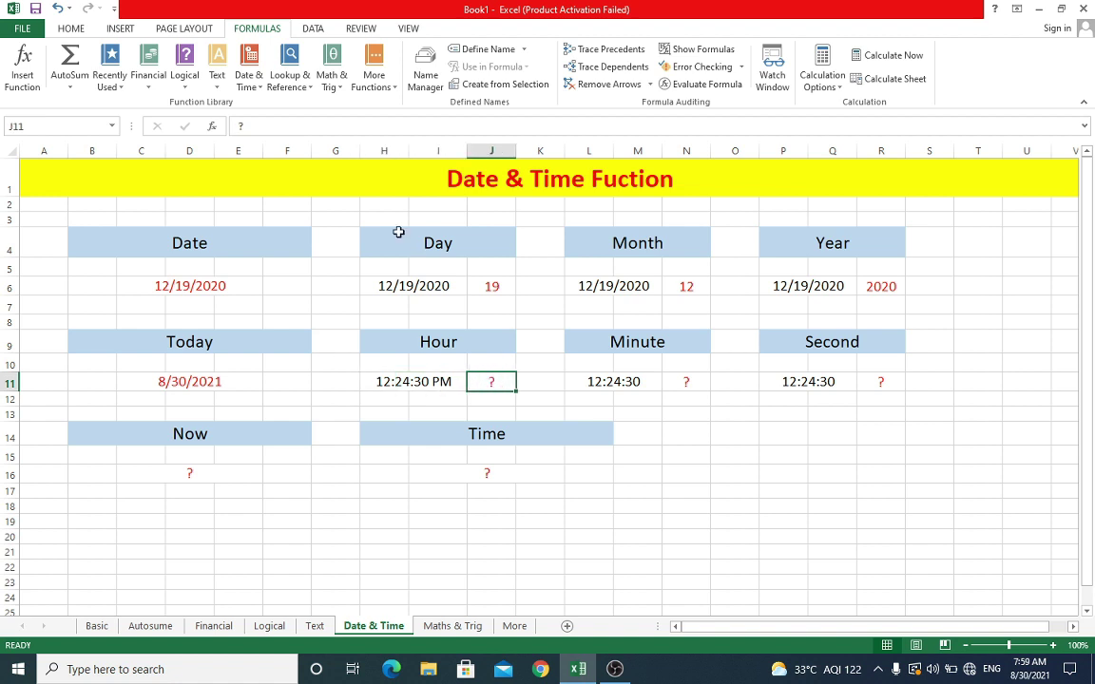
click(253, 86)
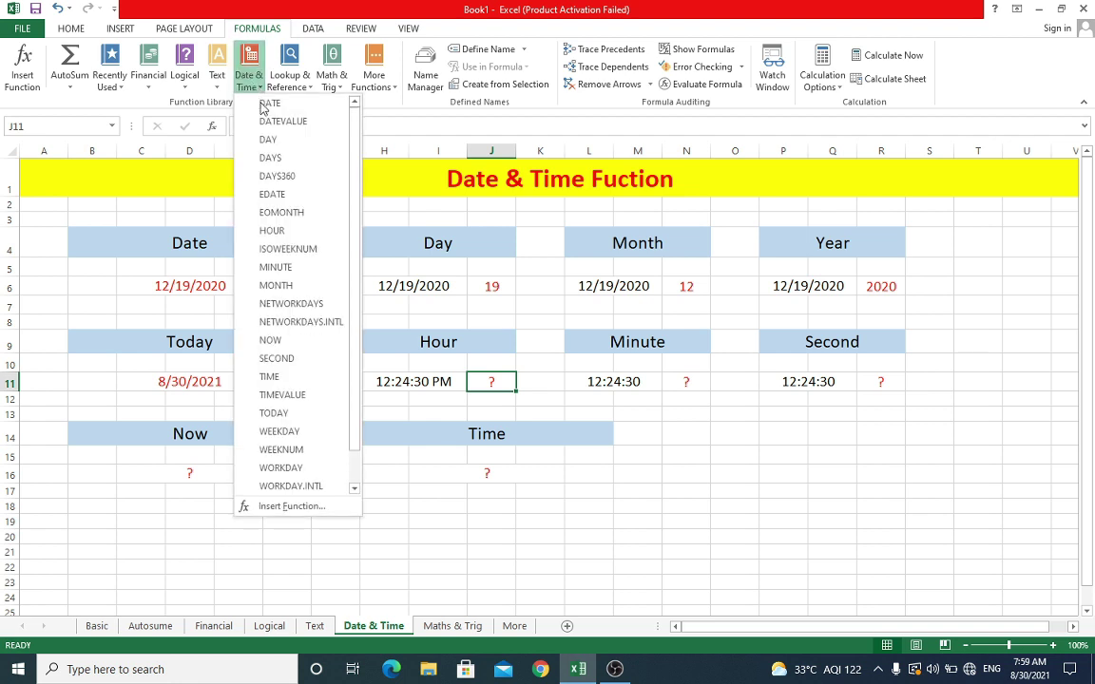
click(271, 231)
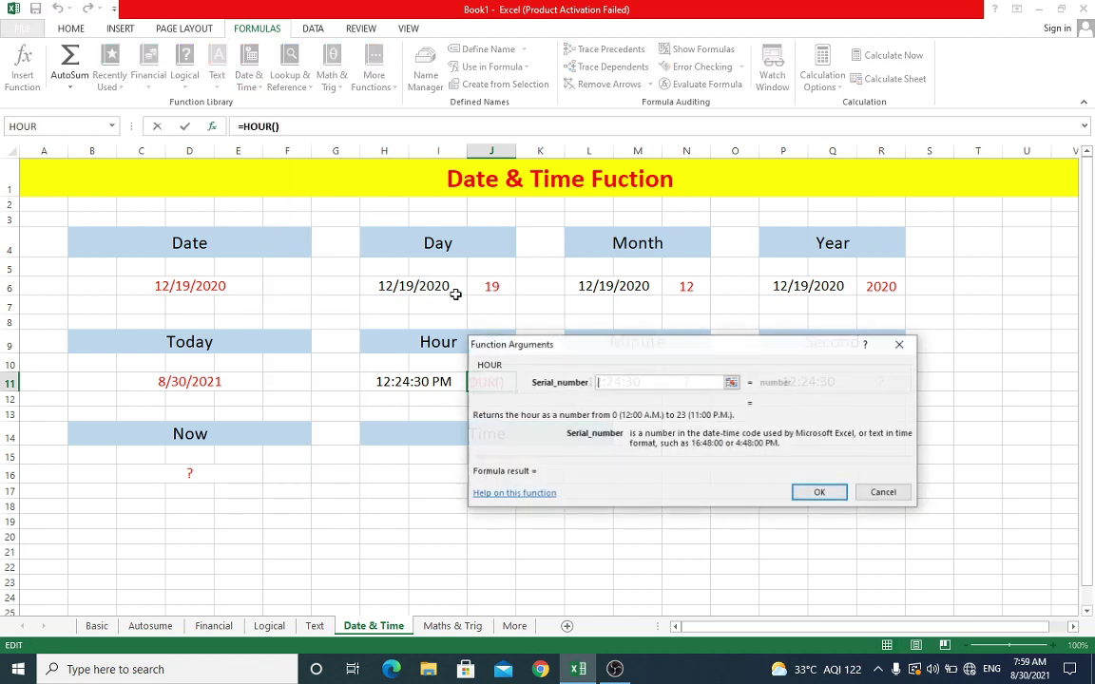
mouse_move(542, 315)
mouse_down()
mouse_move(700, 352)
mouse_move(697, 336)
mouse_up()
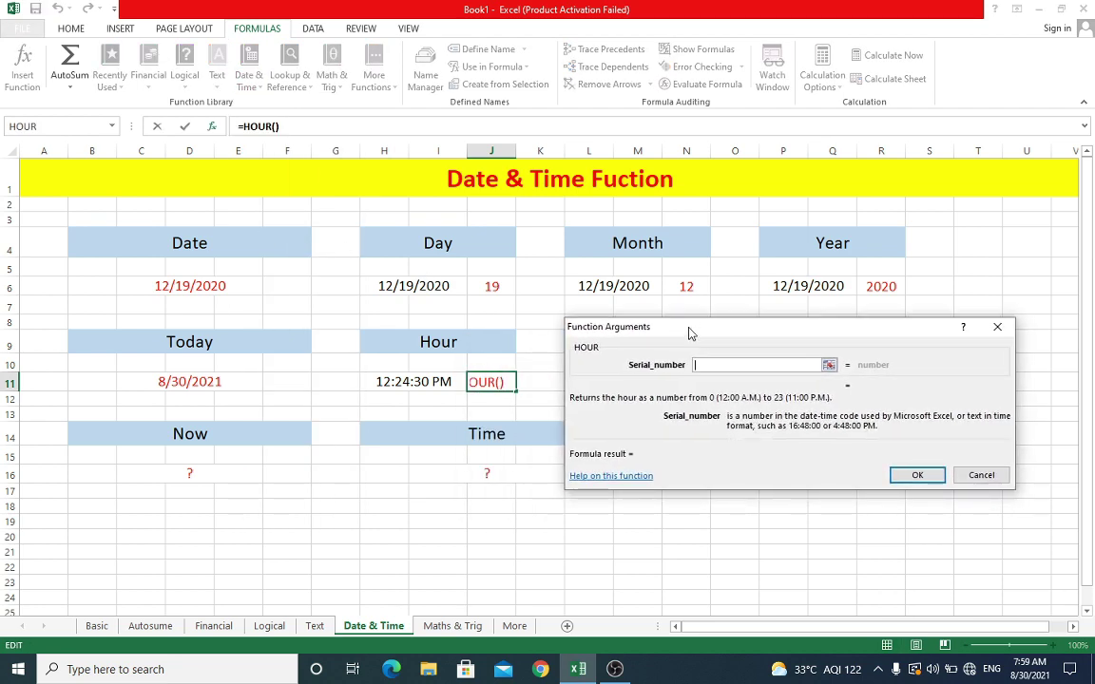
click(425, 381)
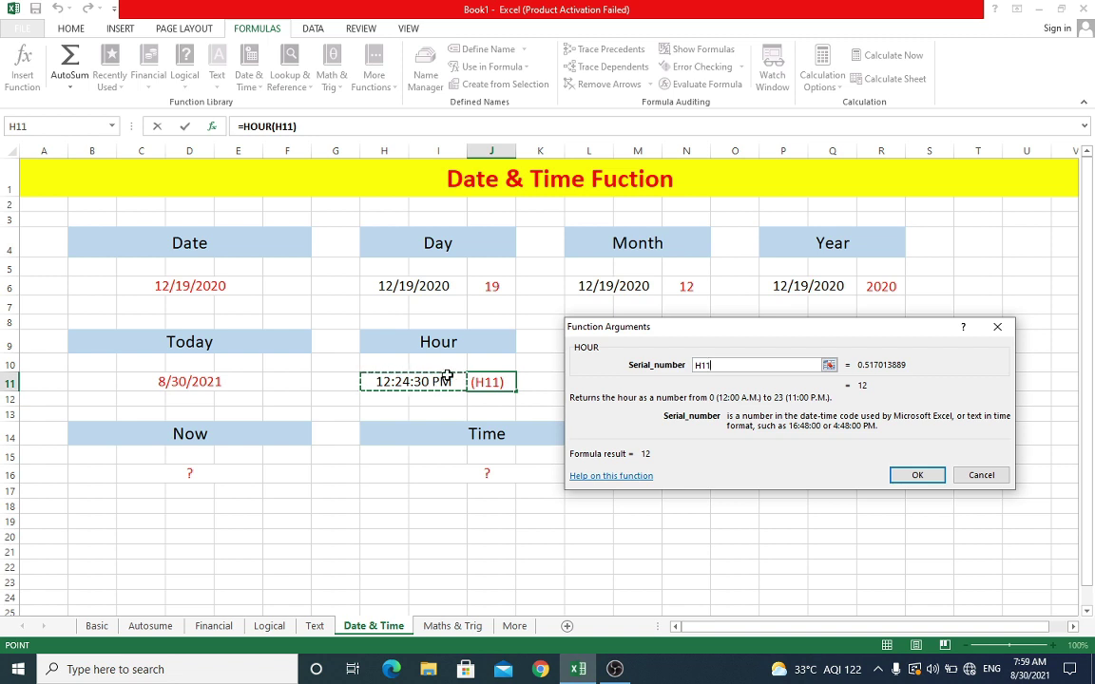
click(916, 474)
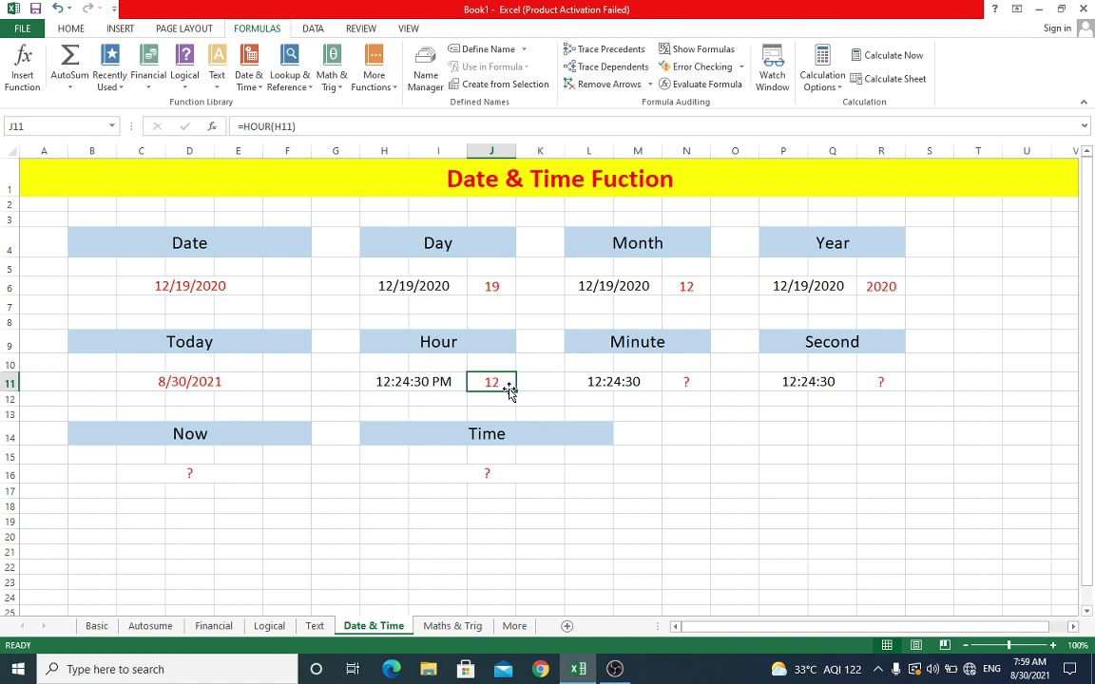
Enter =MINUTE(L11) in N11 so the Minute result shows 24.
click(699, 381)
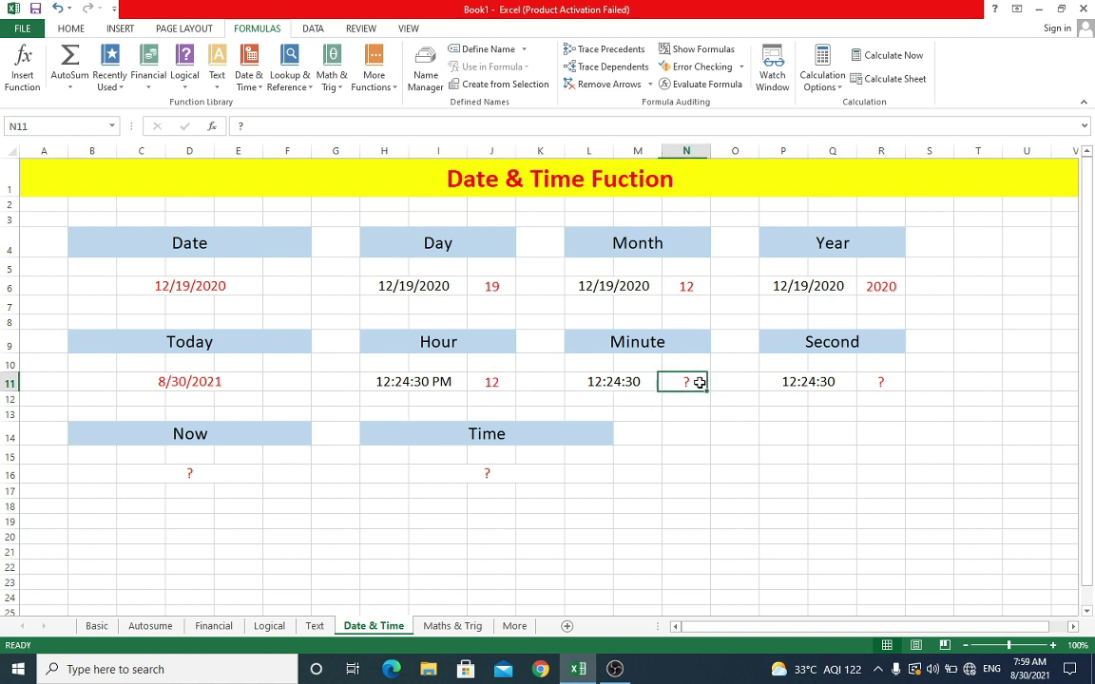
click(261, 85)
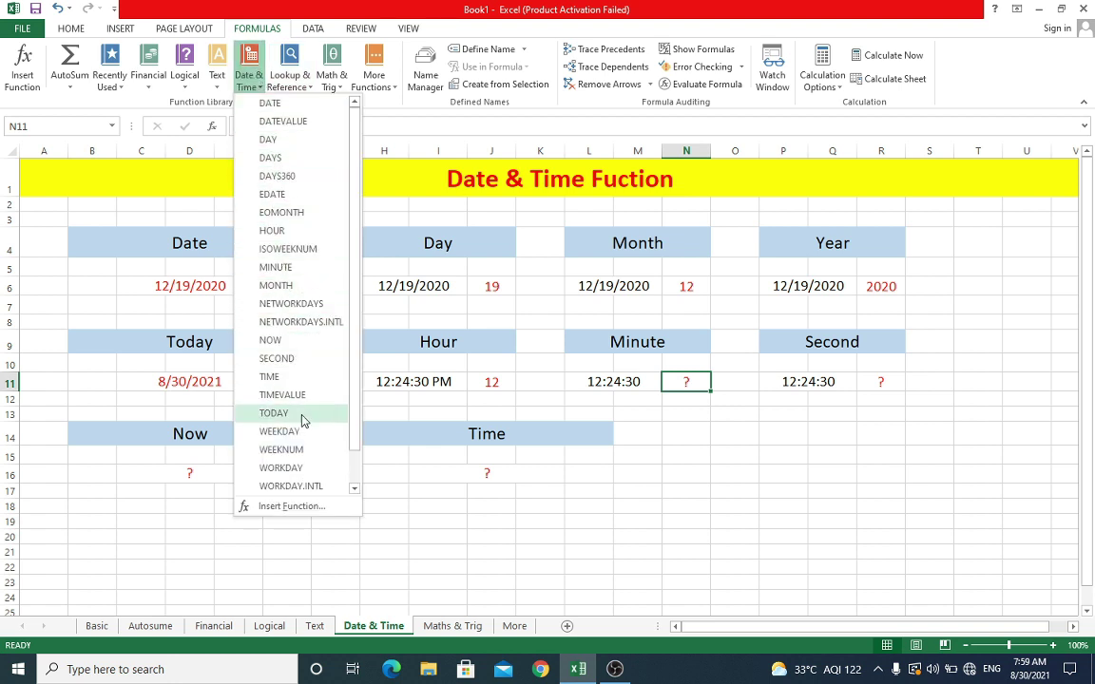
scroll(302, 419, down, 2)
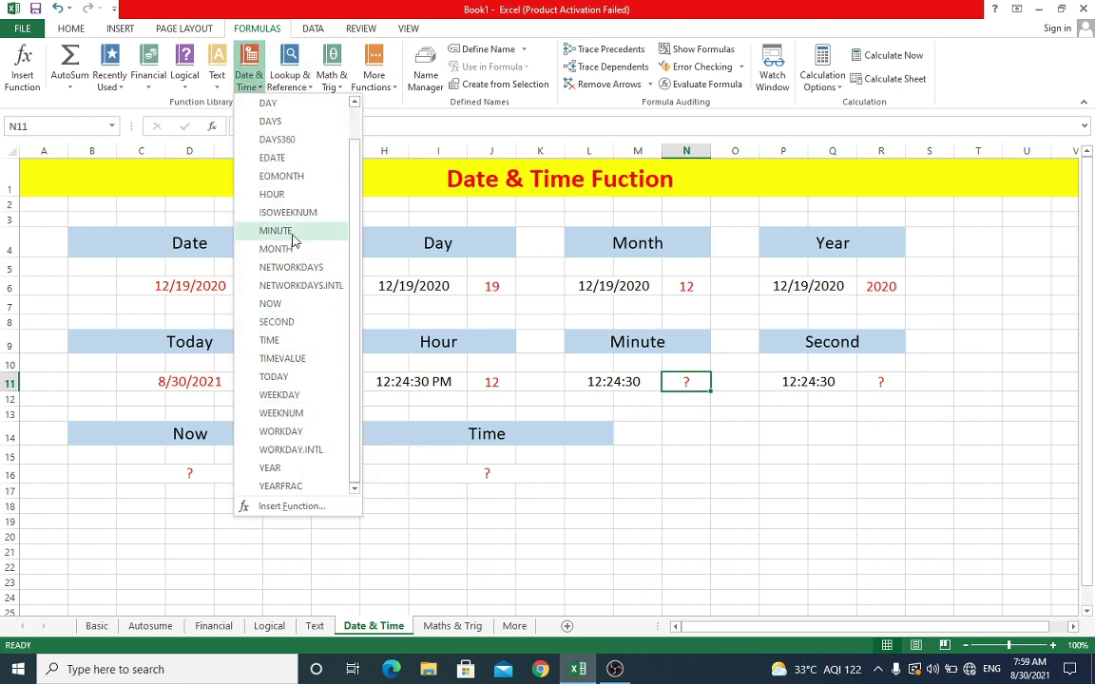
click(276, 231)
drag(746, 327, 735, 422)
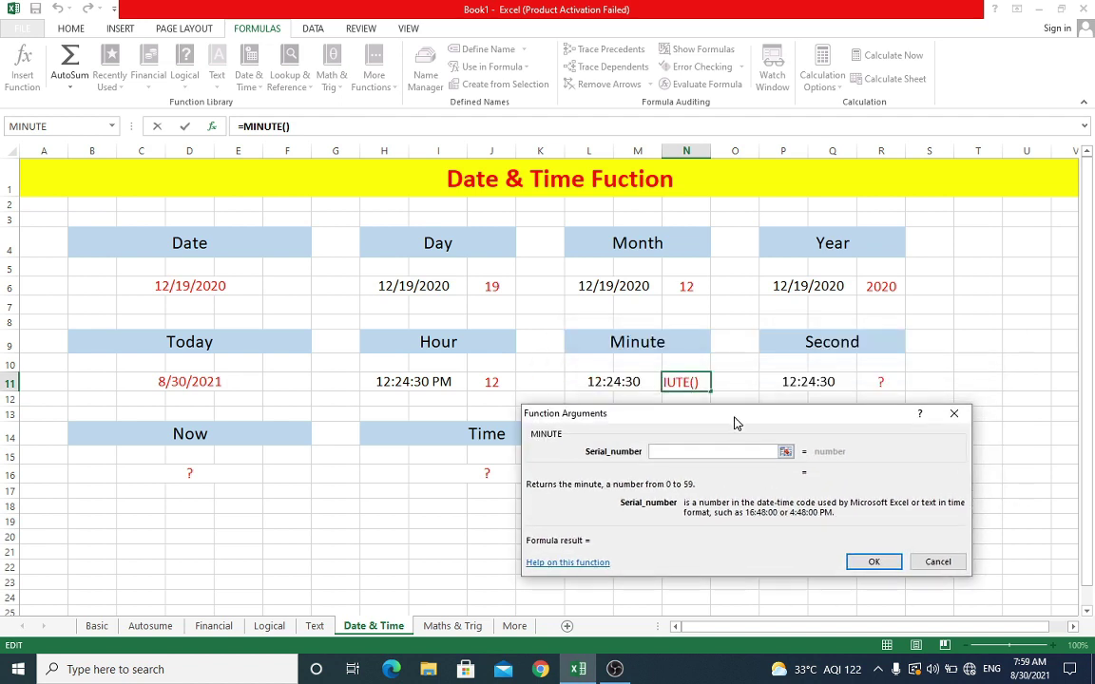
click(623, 383)
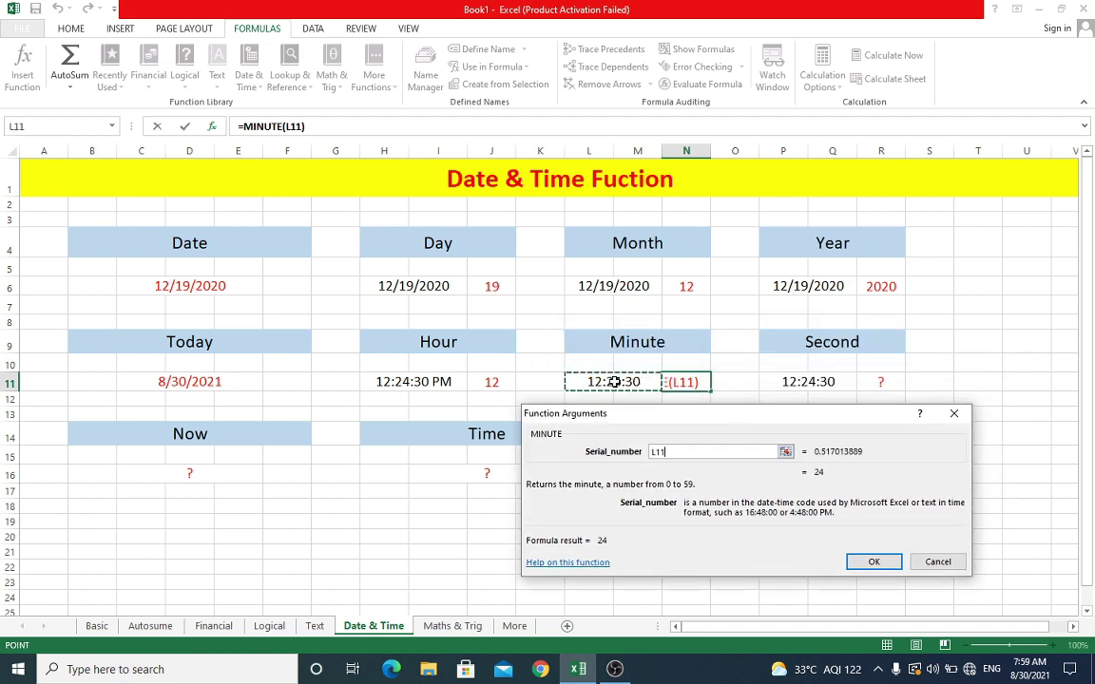
click(874, 561)
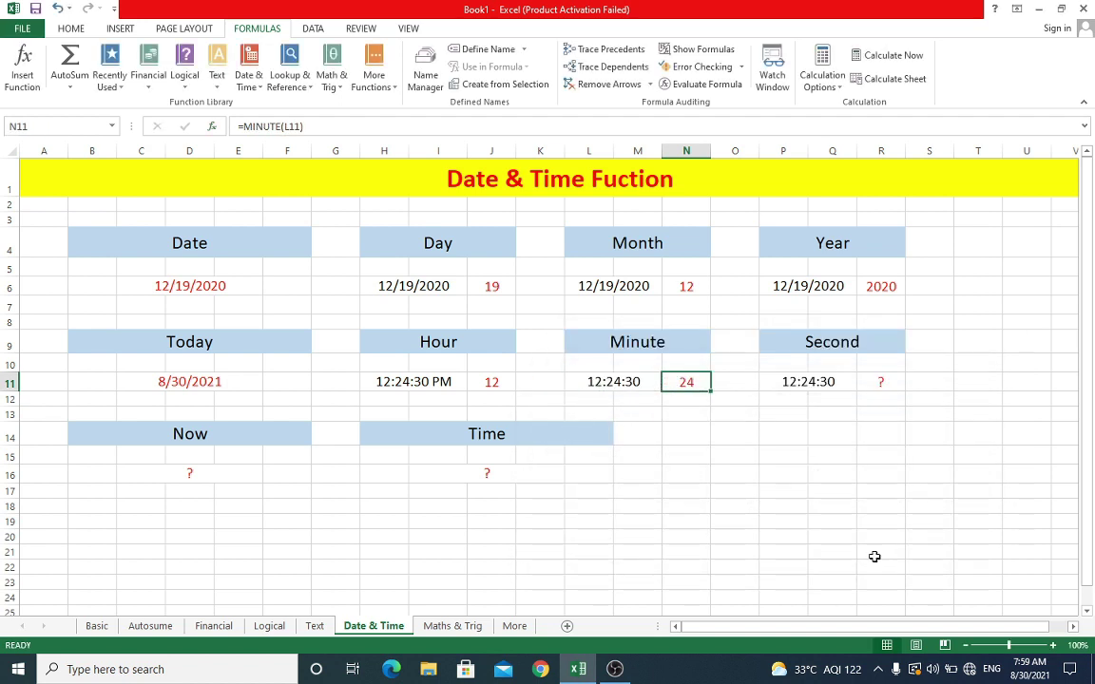
Enter =SECOND(P11) in R11 so the Second result shows 30.
click(884, 381)
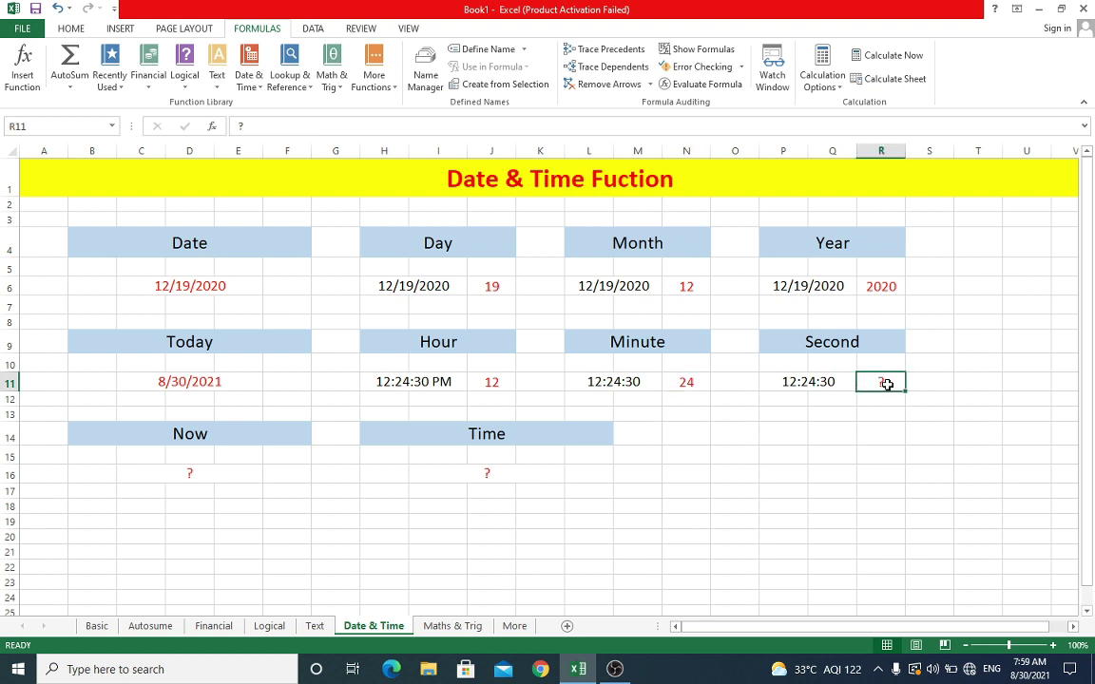
click(261, 89)
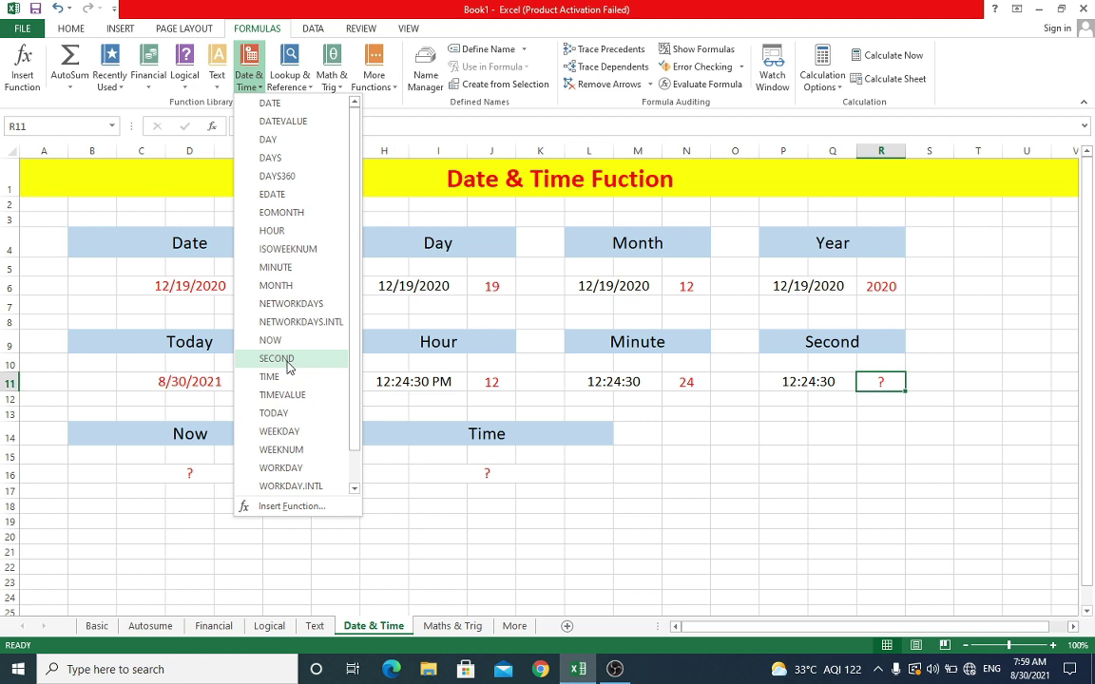
click(276, 359)
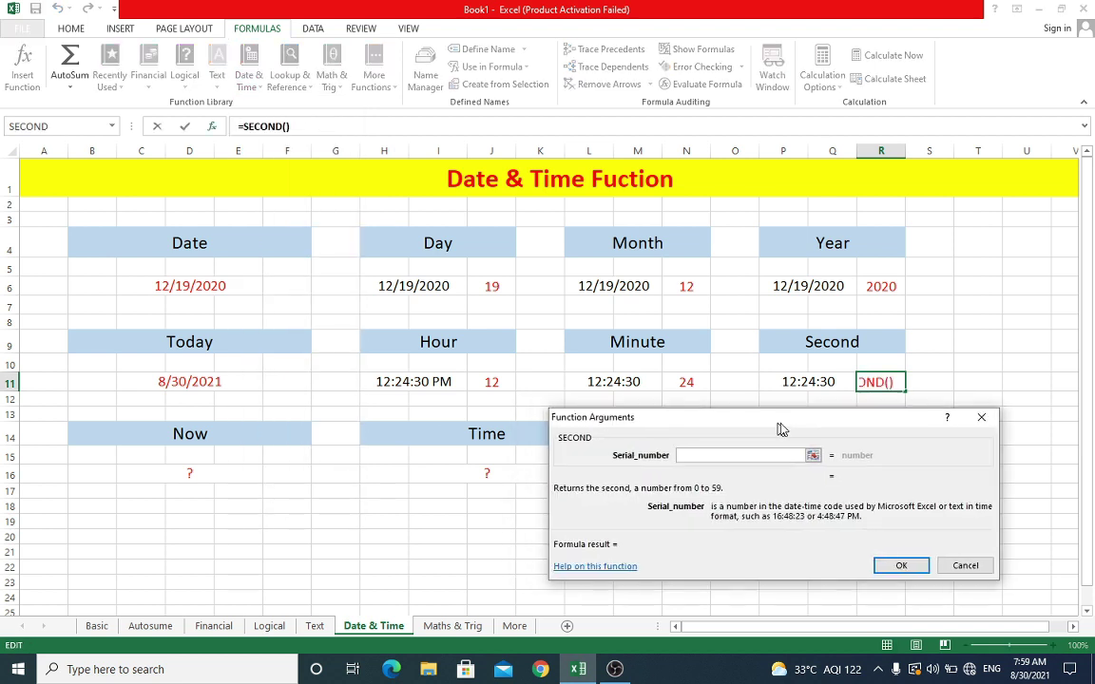
click(806, 384)
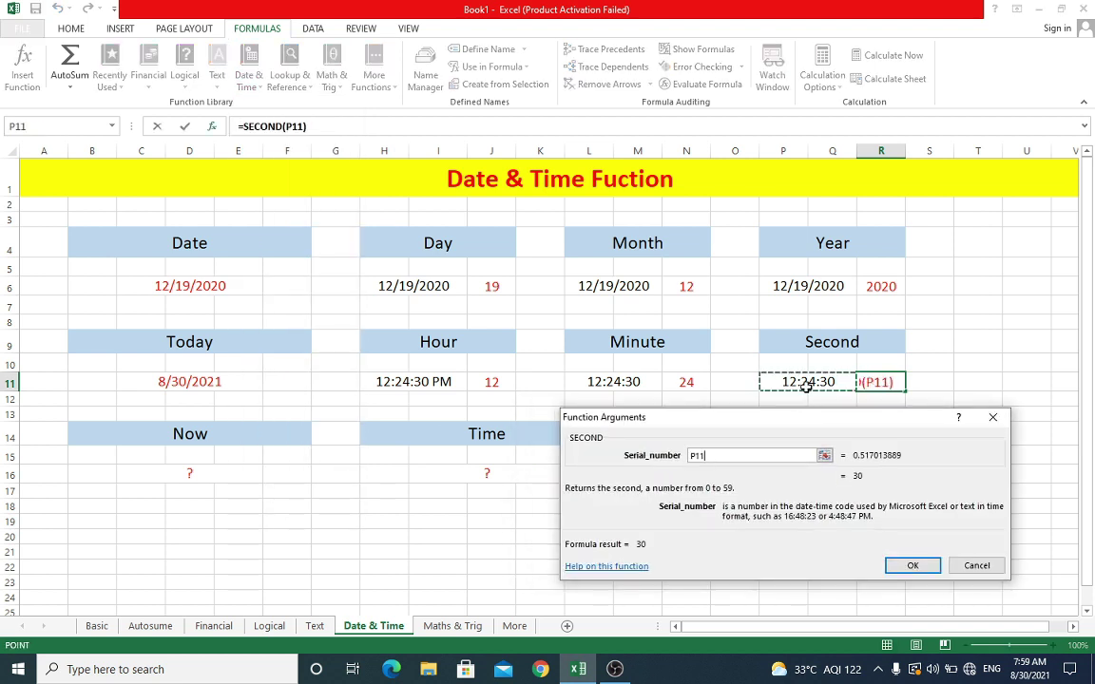
click(911, 565)
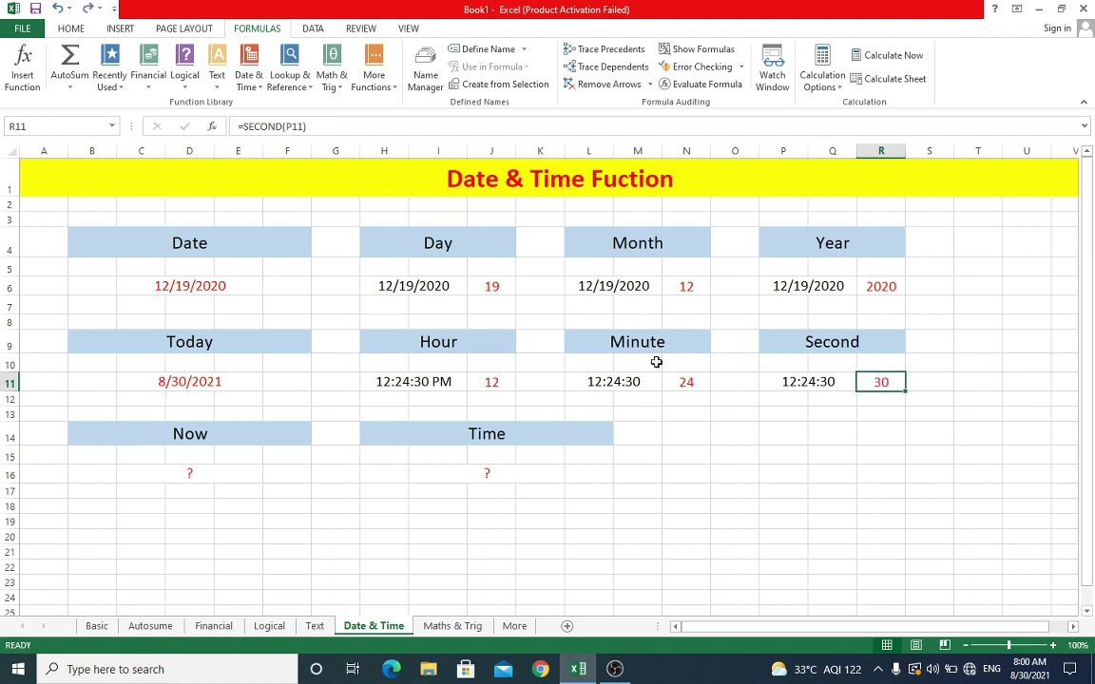
click(234, 431)
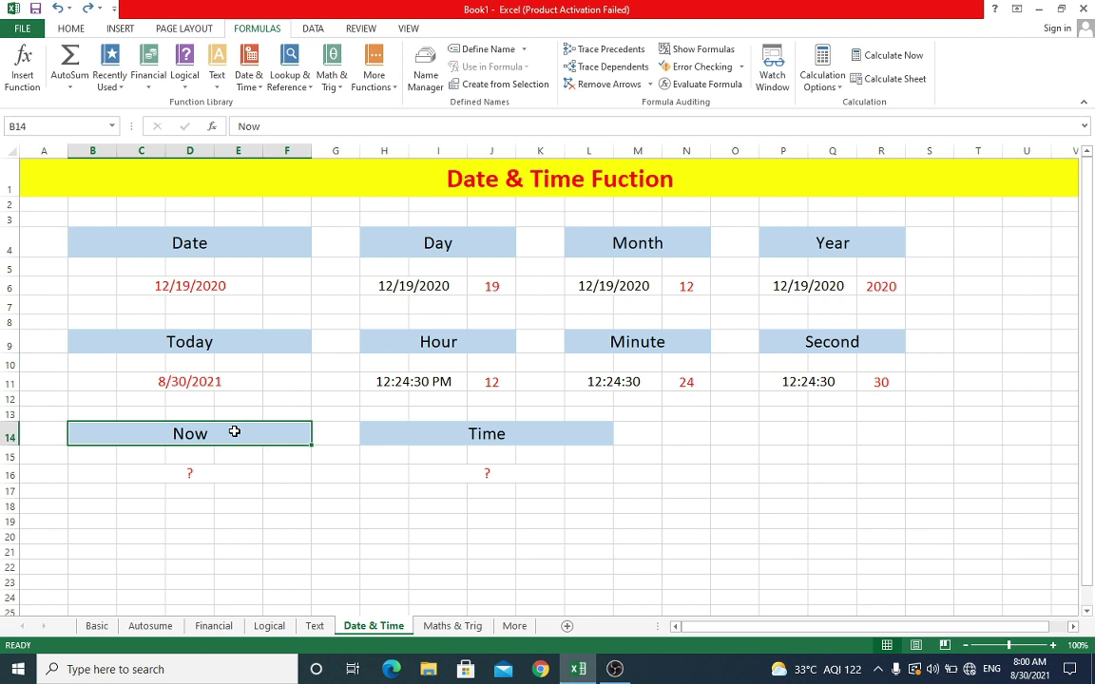
Enter =NOW() in C16, showing the current date and time 8/30/2021 8:01.
click(211, 477)
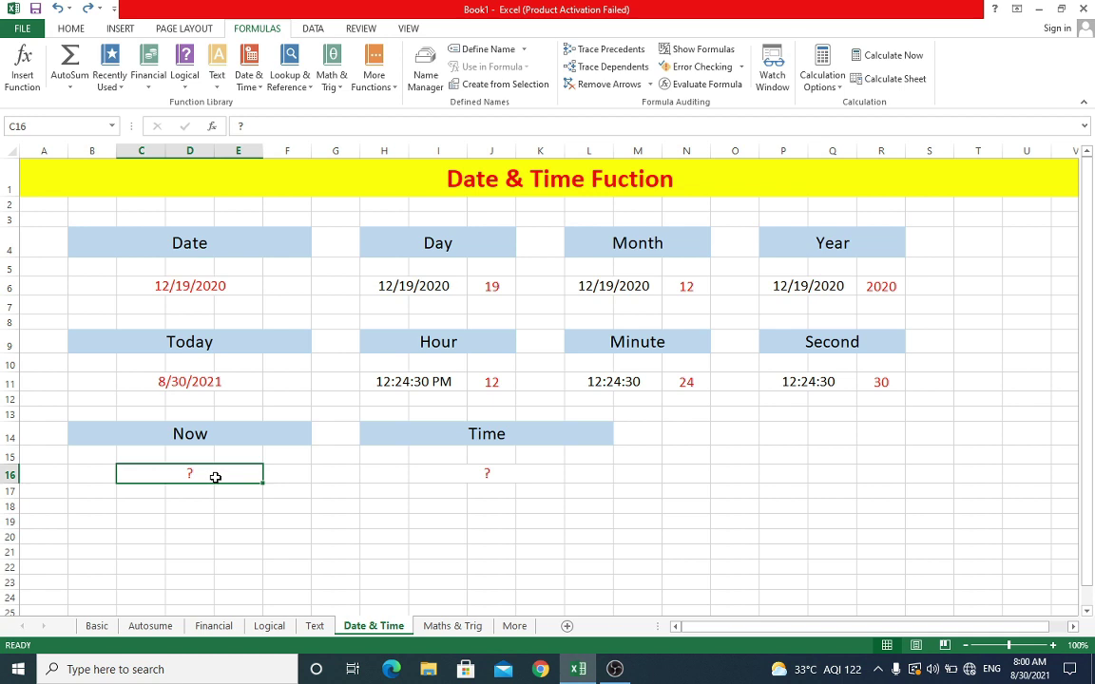
click(248, 76)
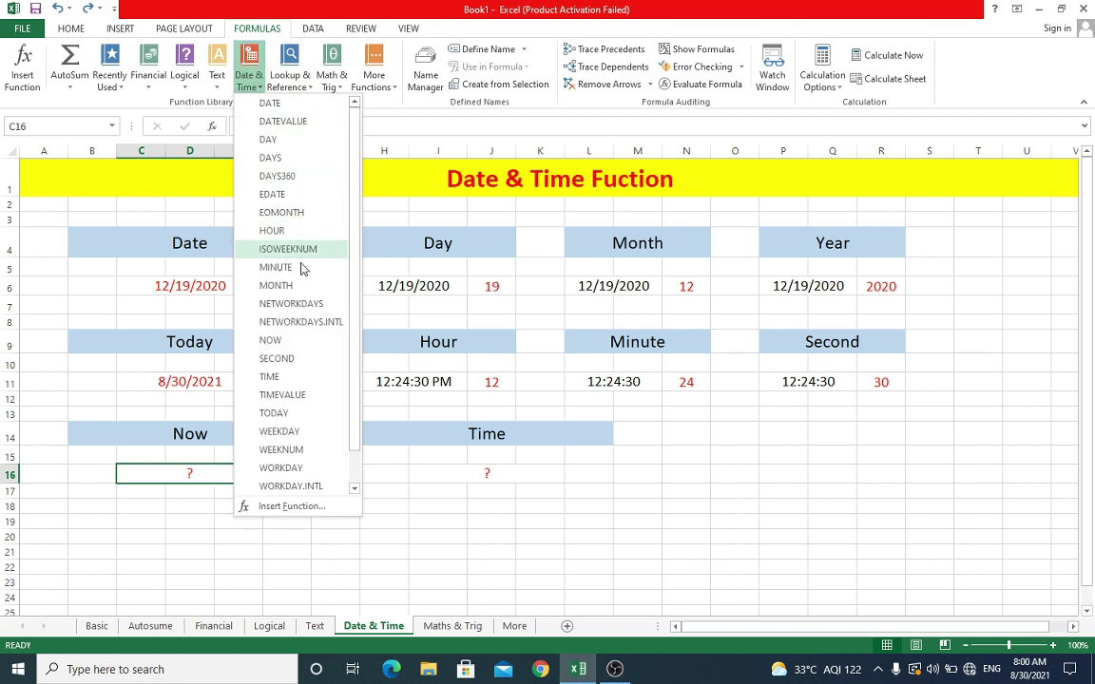
click(275, 342)
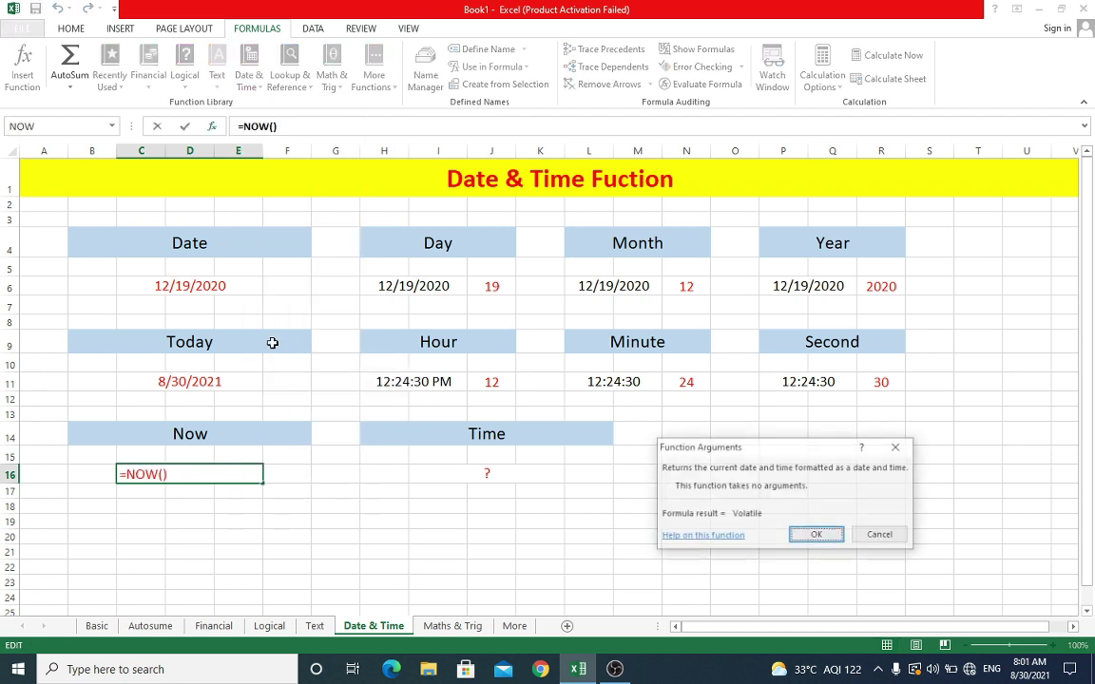
click(815, 537)
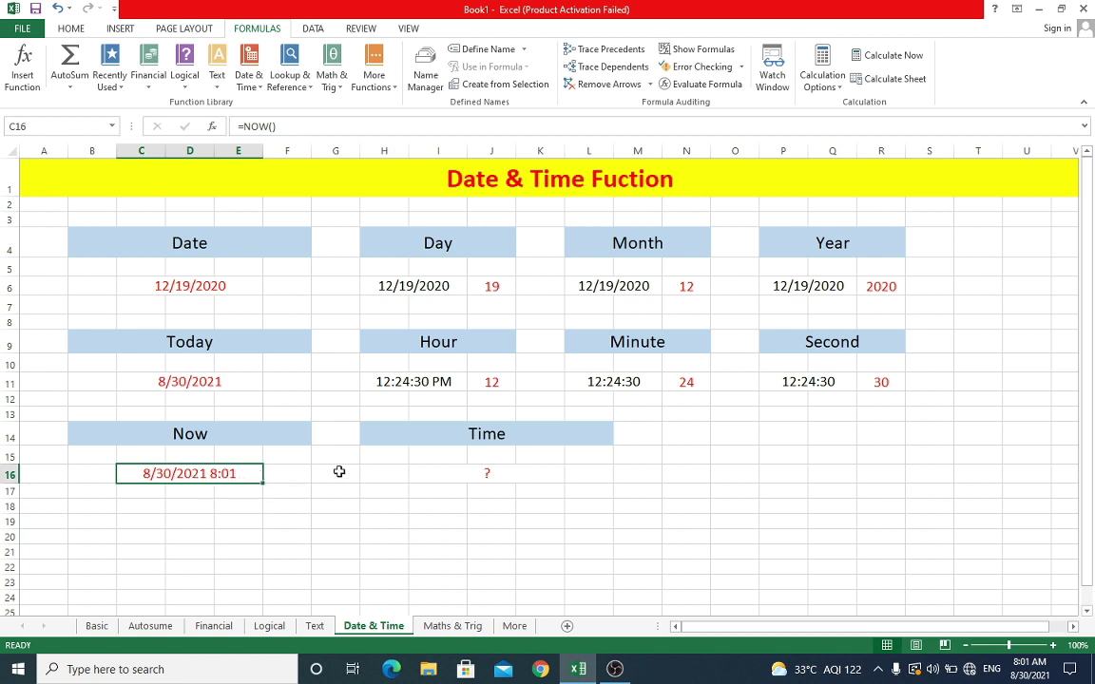
click(475, 436)
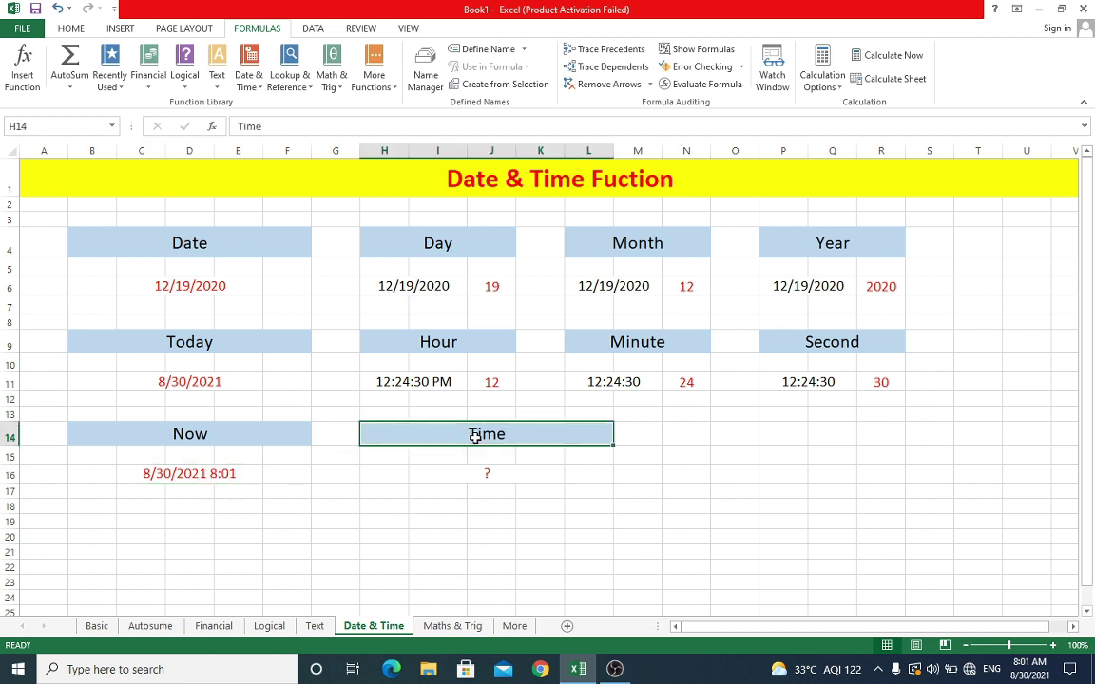
Enter =TIME(12,24,30) in I16 so it displays 12:24:30 PM.
click(235, 243)
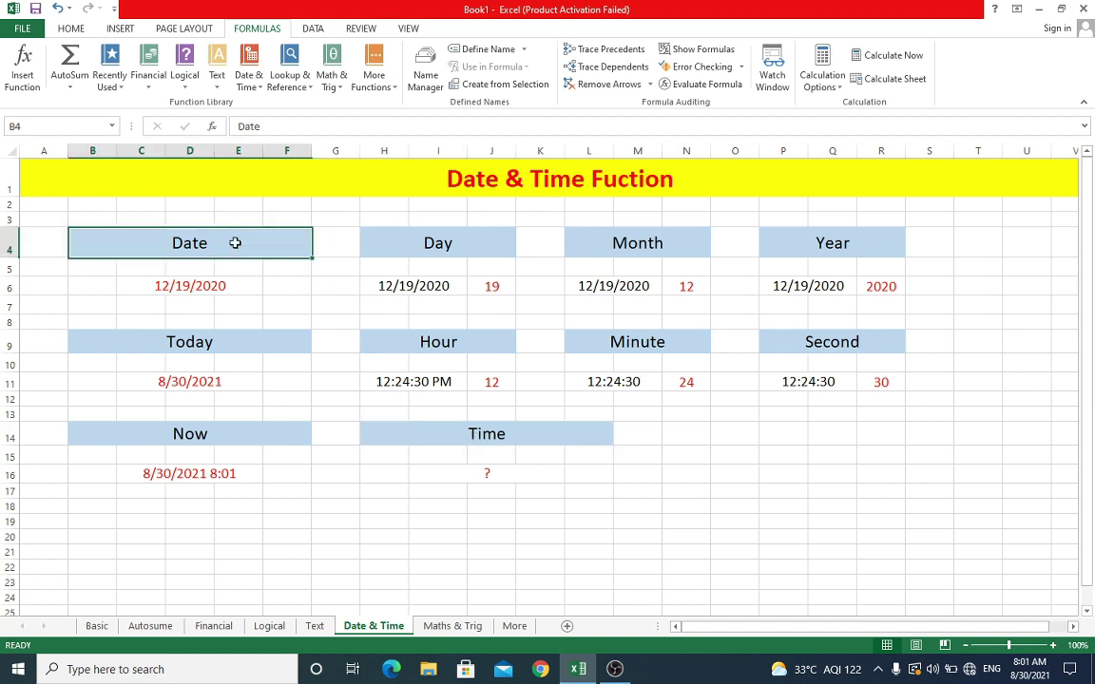
click(489, 435)
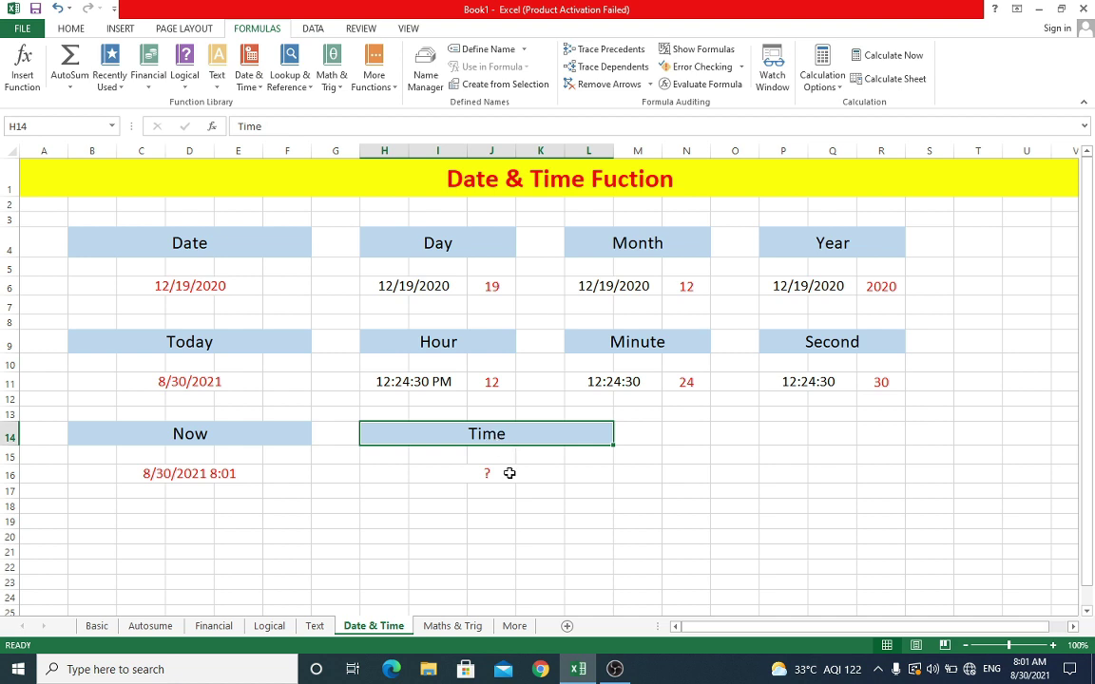
click(509, 474)
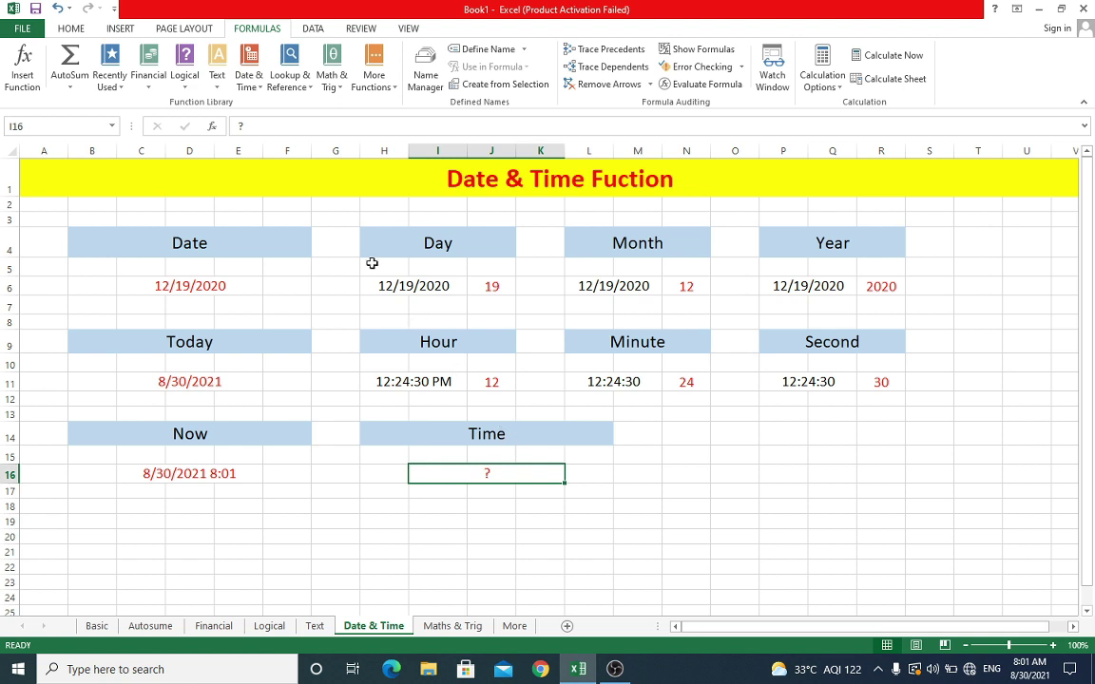
click(247, 83)
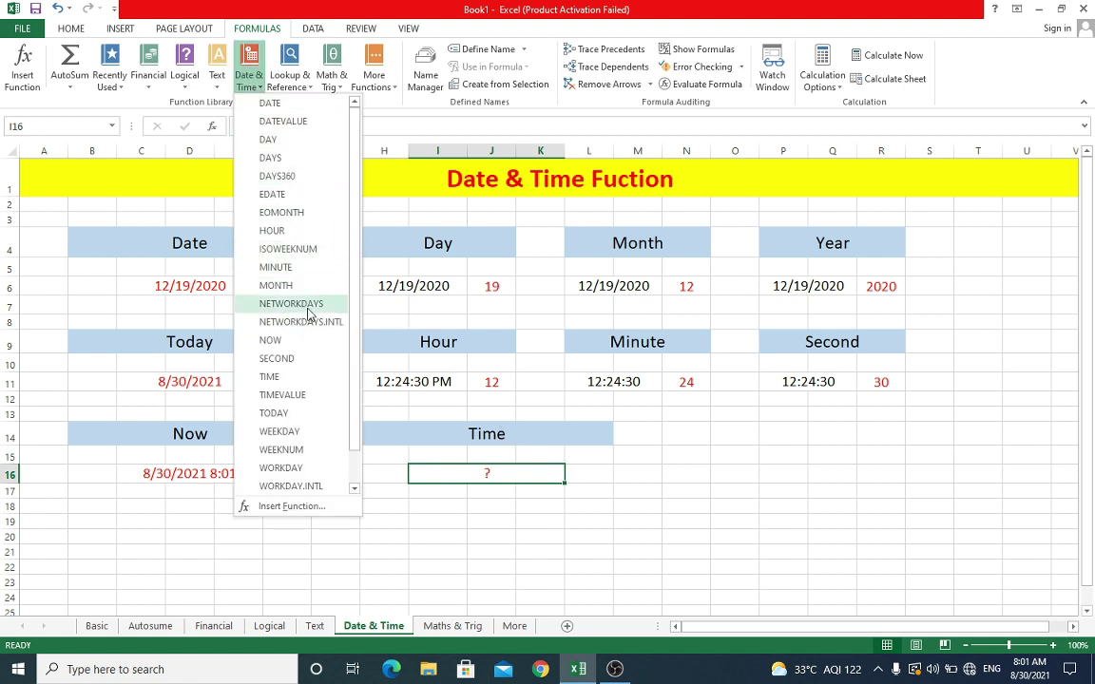
click(271, 378)
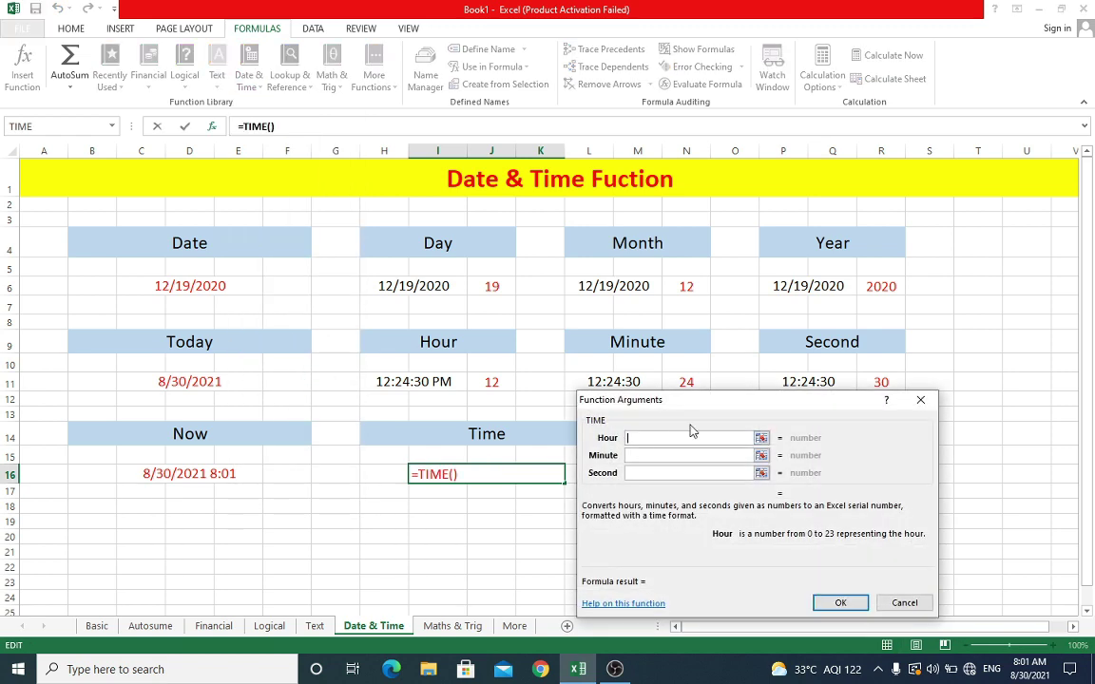
drag(706, 411, 694, 415)
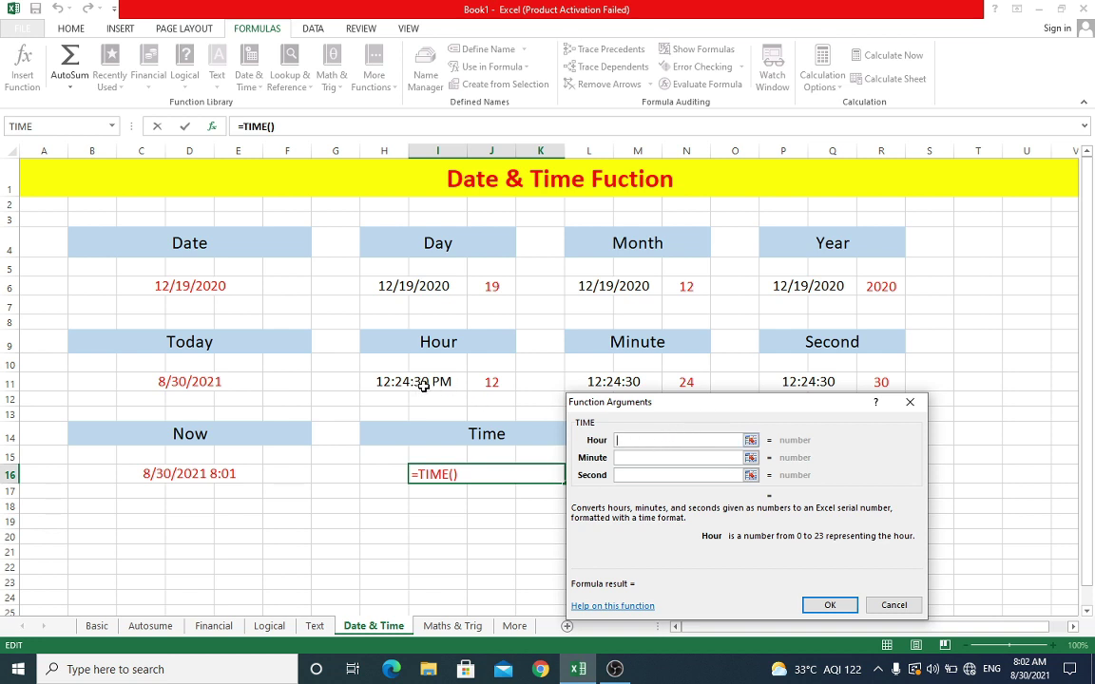
text(12)
click(639, 459)
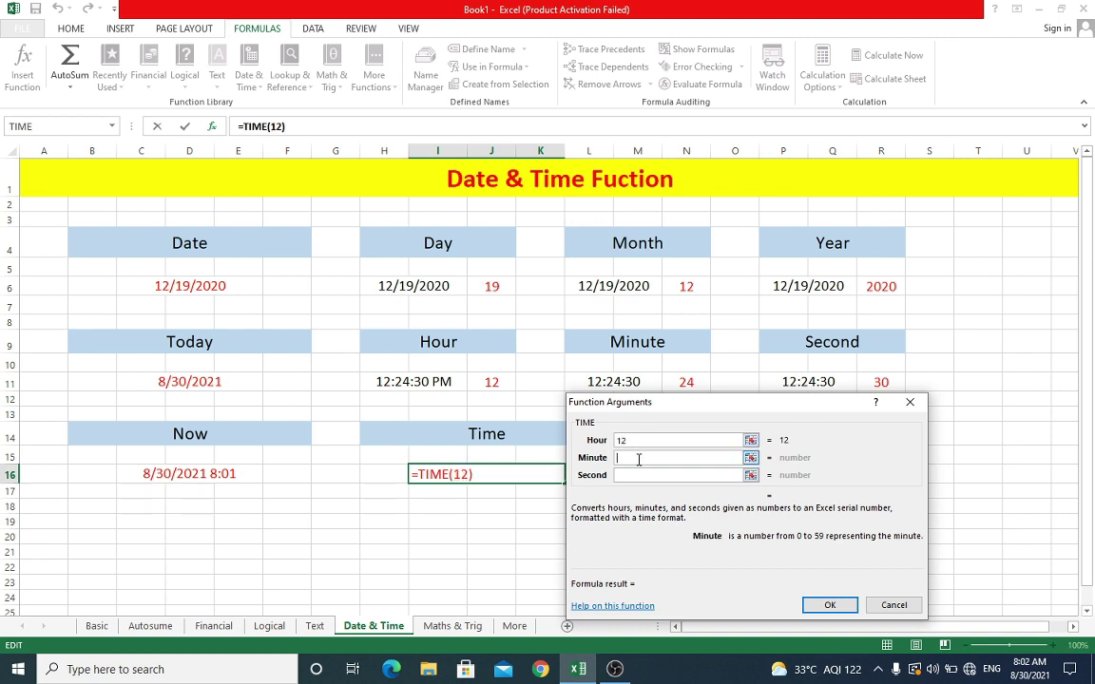
text(24)
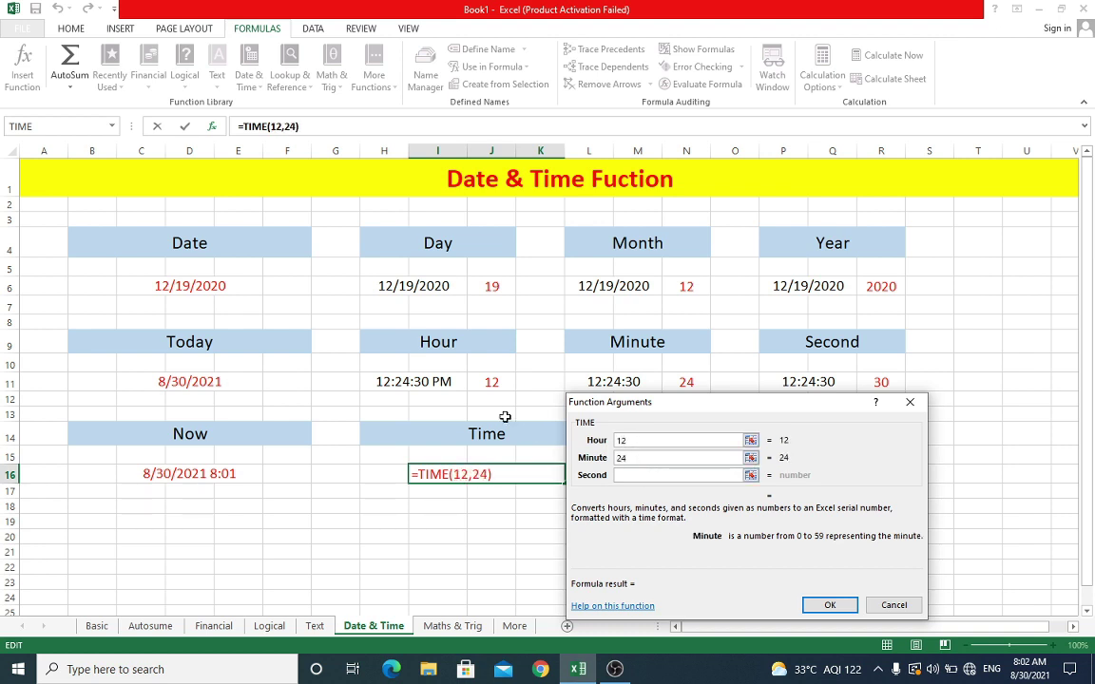
click(632, 477)
text(3)
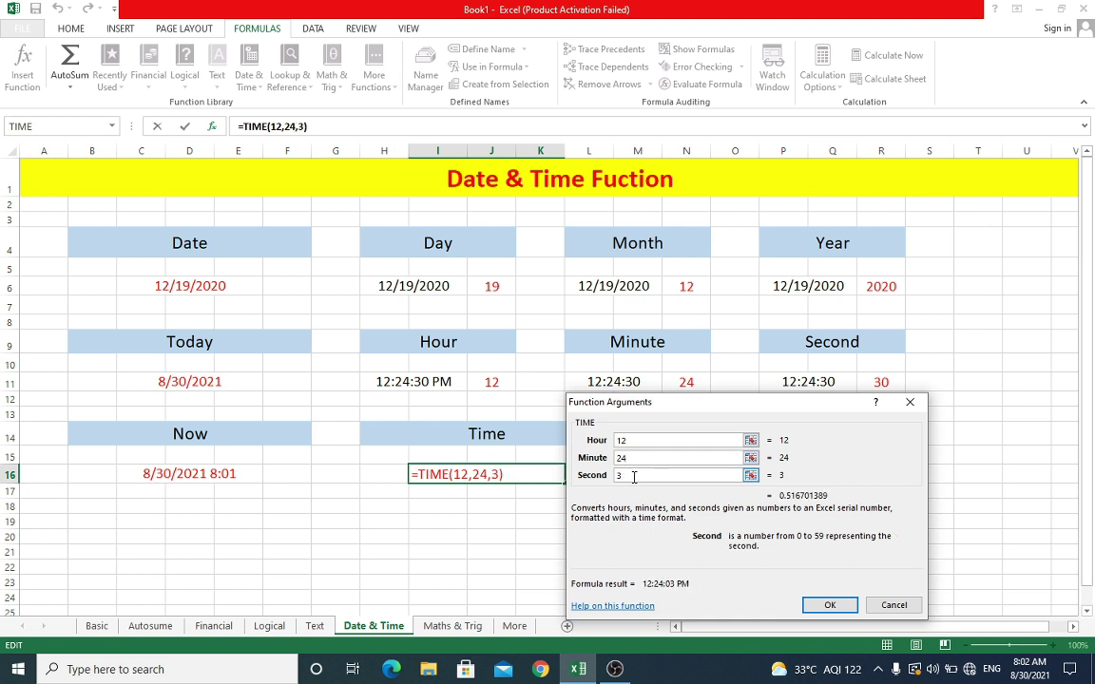
text(0)
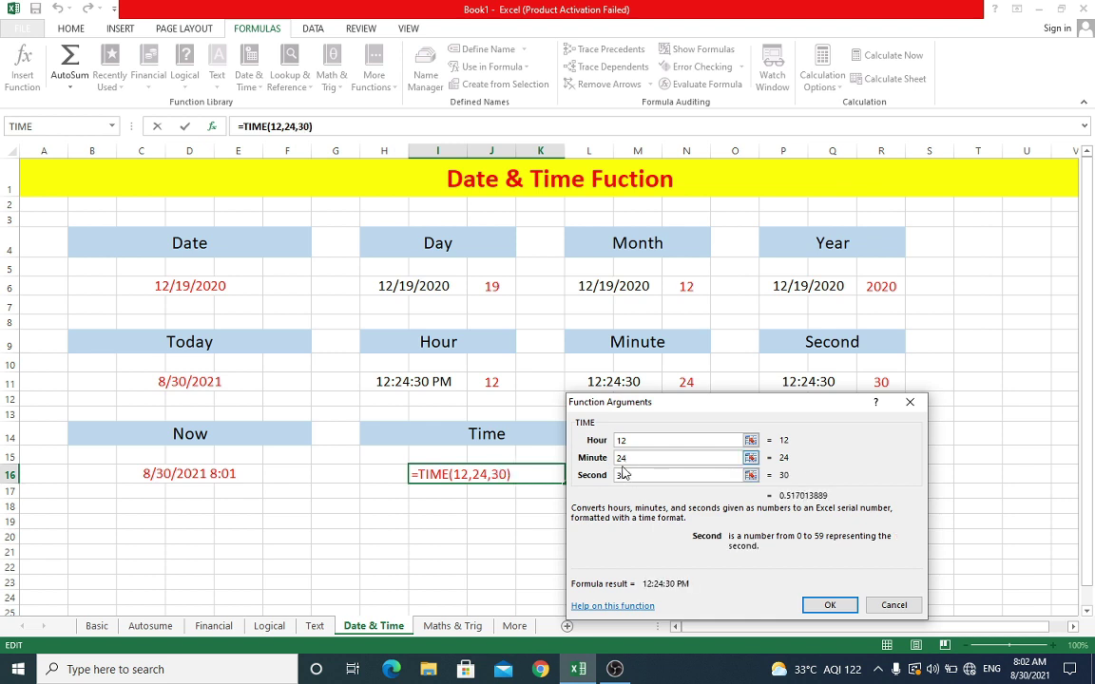
click(830, 605)
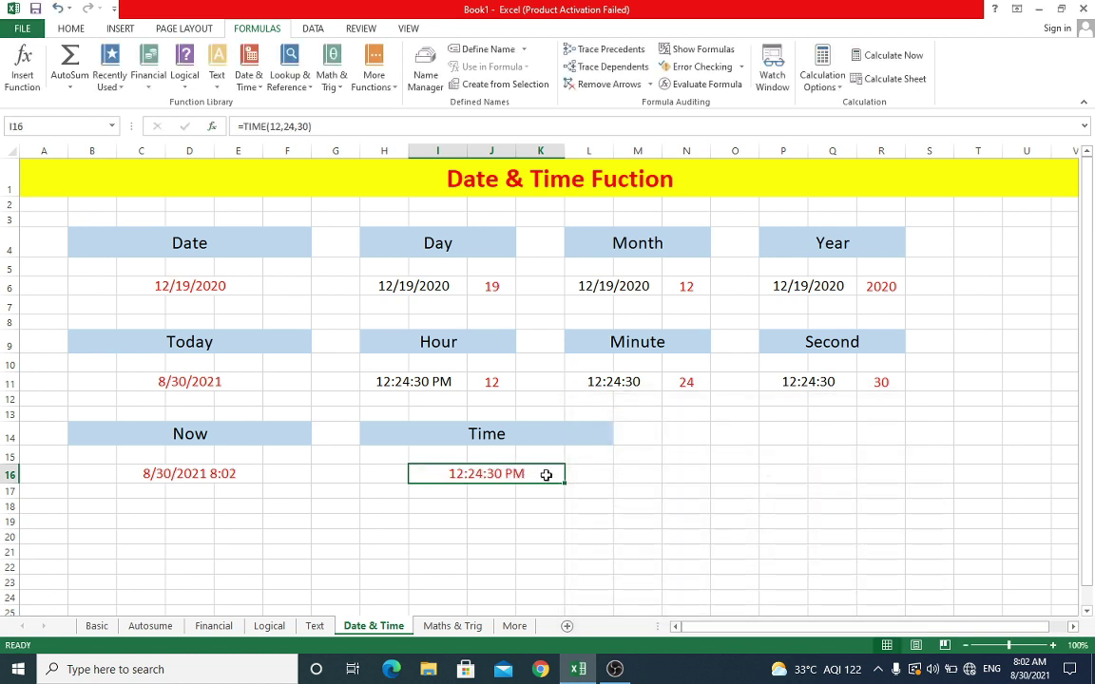
Switch to the Maths & Trig sheet and select its title and the GCD heading.
click(619, 184)
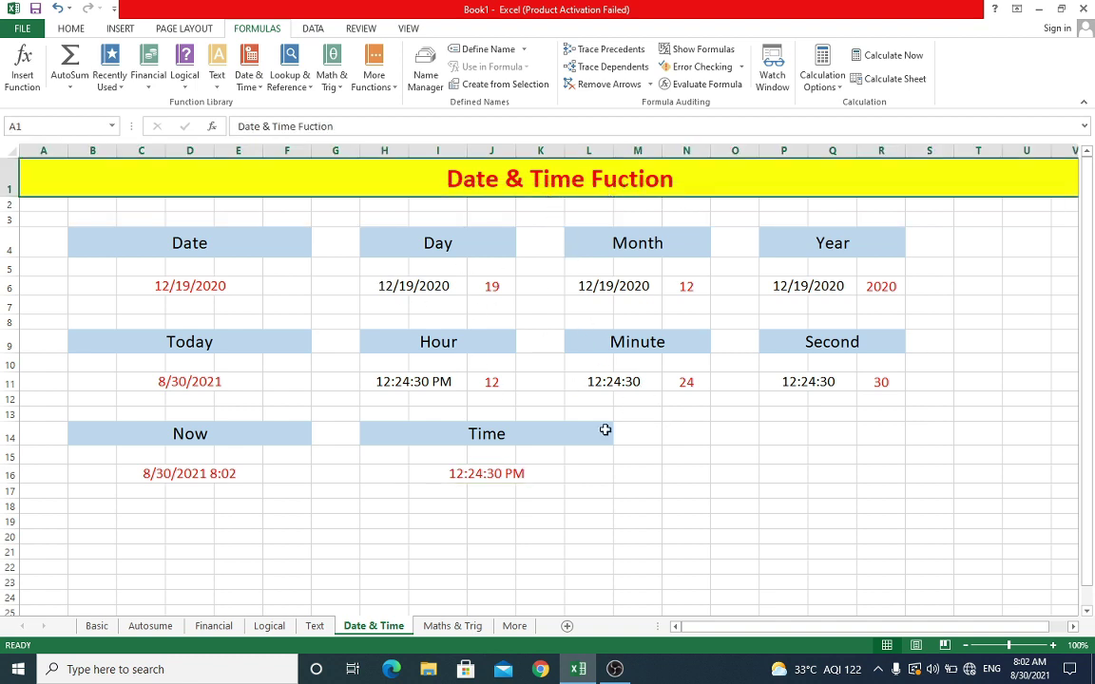
click(459, 626)
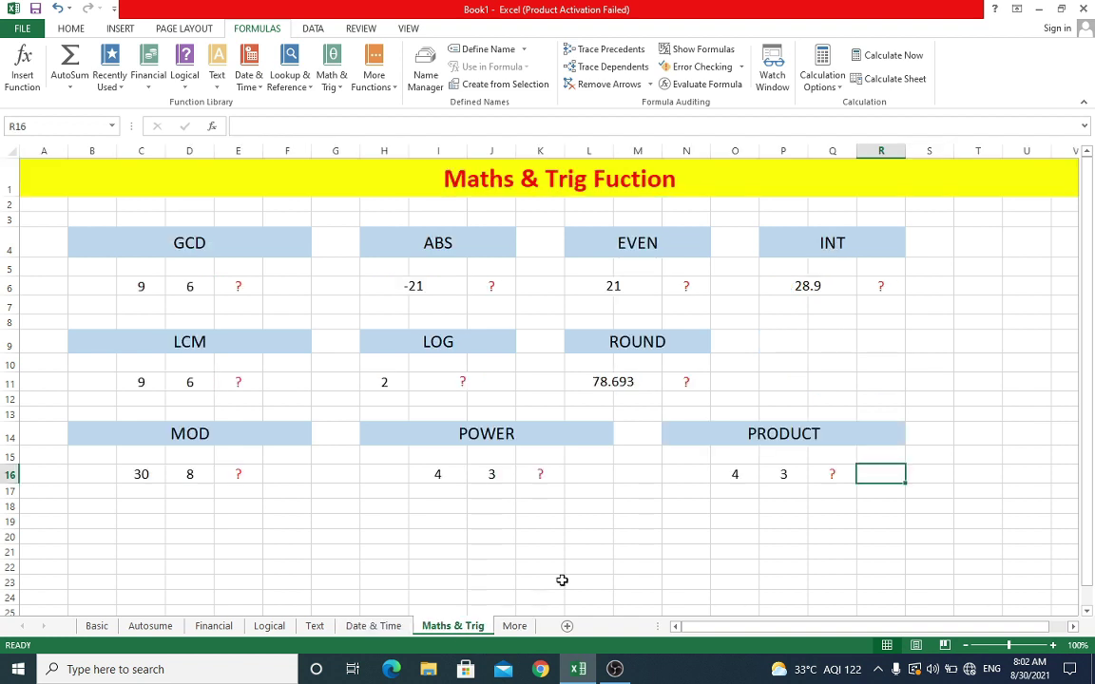
click(556, 190)
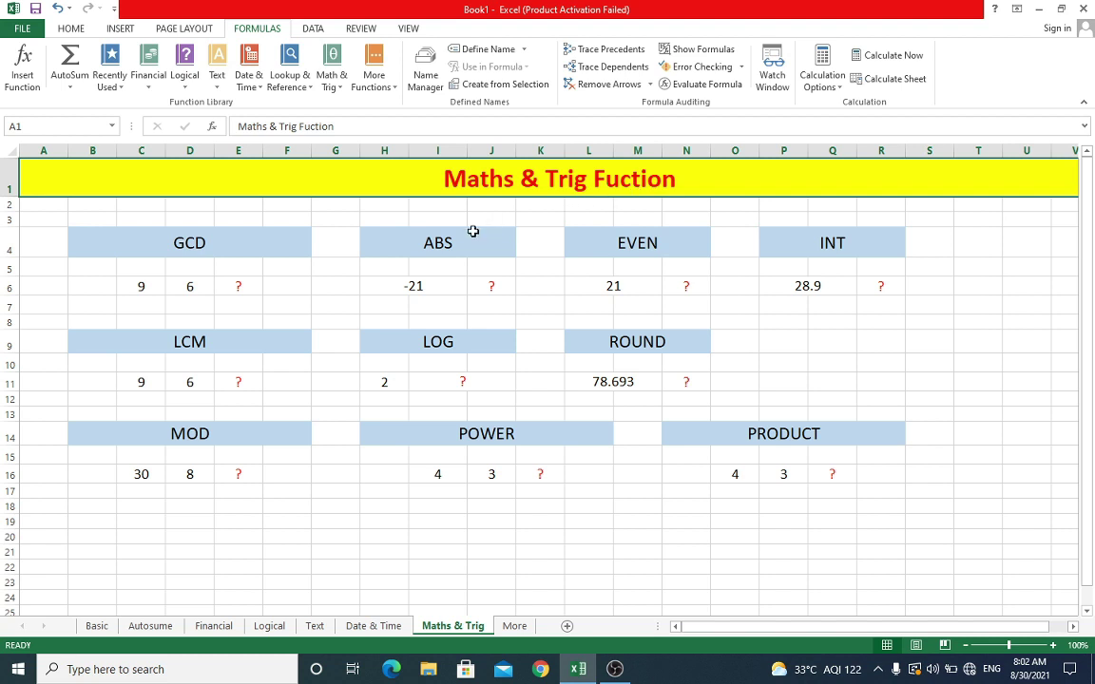
click(215, 244)
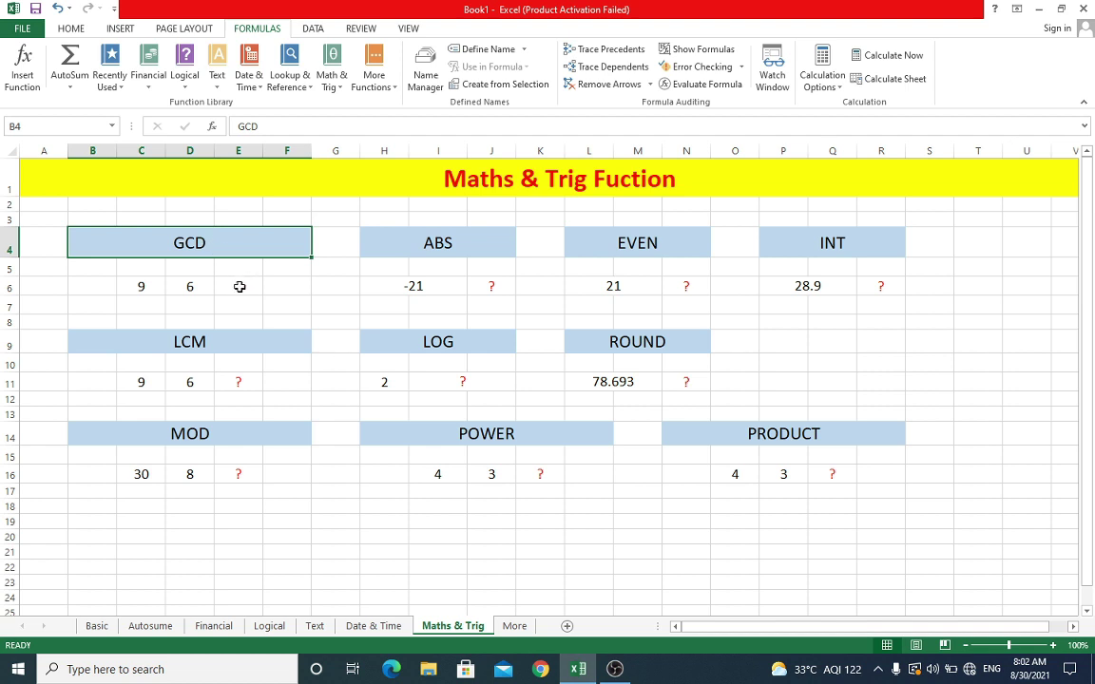
Enter =GCD(C6,D6) in E6, returning 3 for the numbers 9 and 6.
click(145, 285)
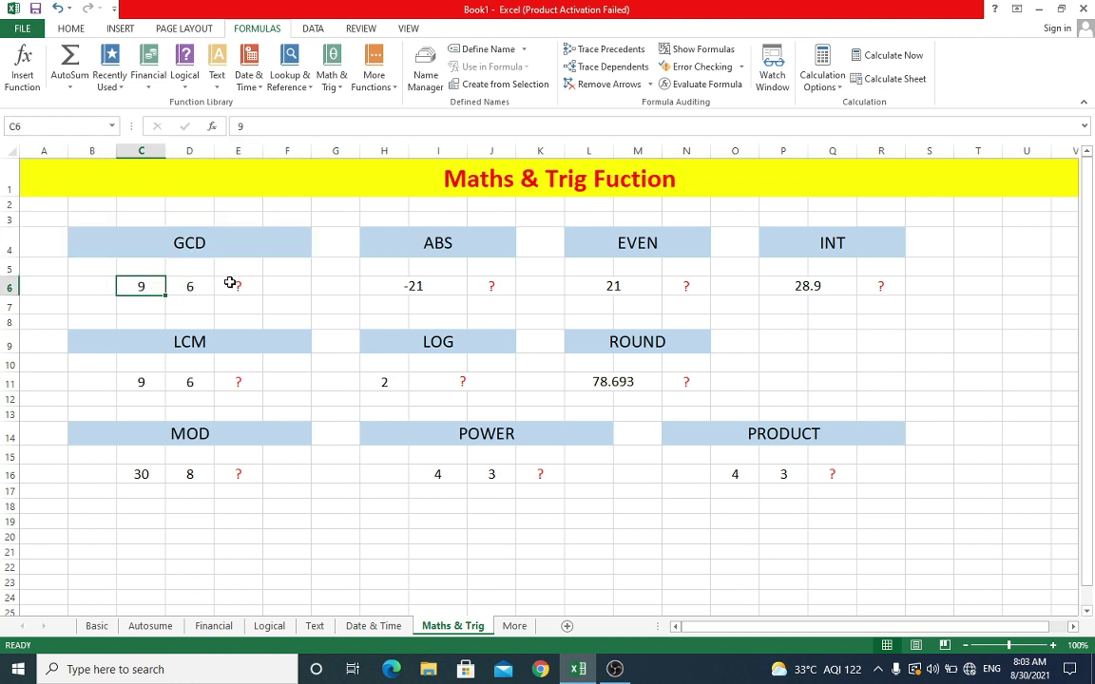
click(204, 286)
click(243, 288)
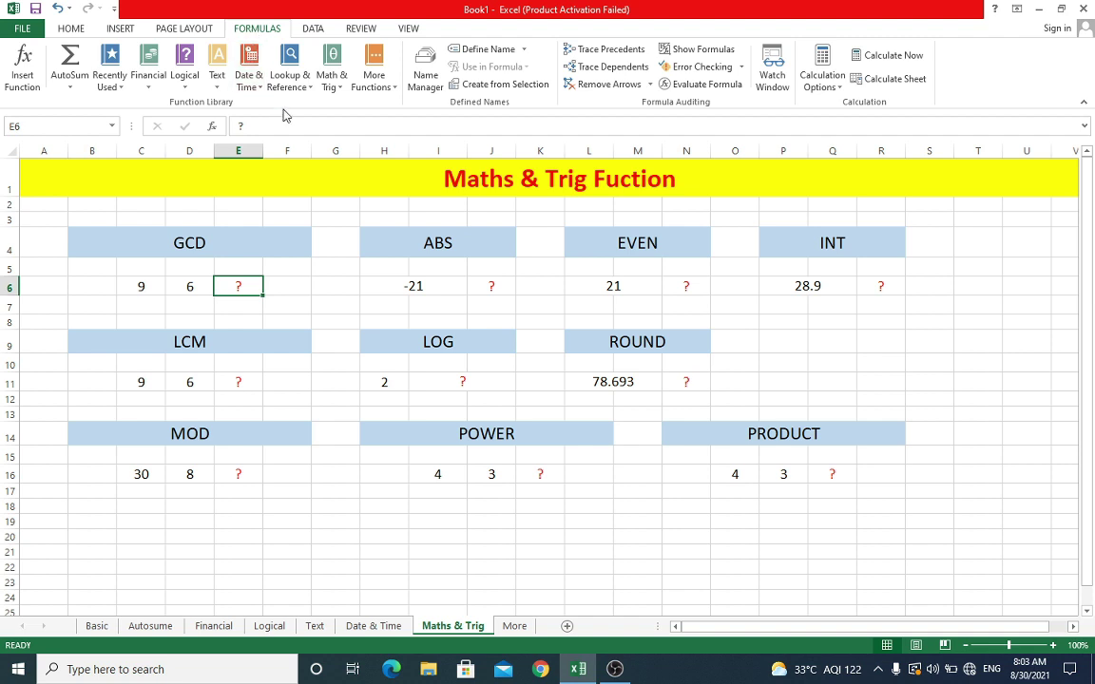
click(334, 87)
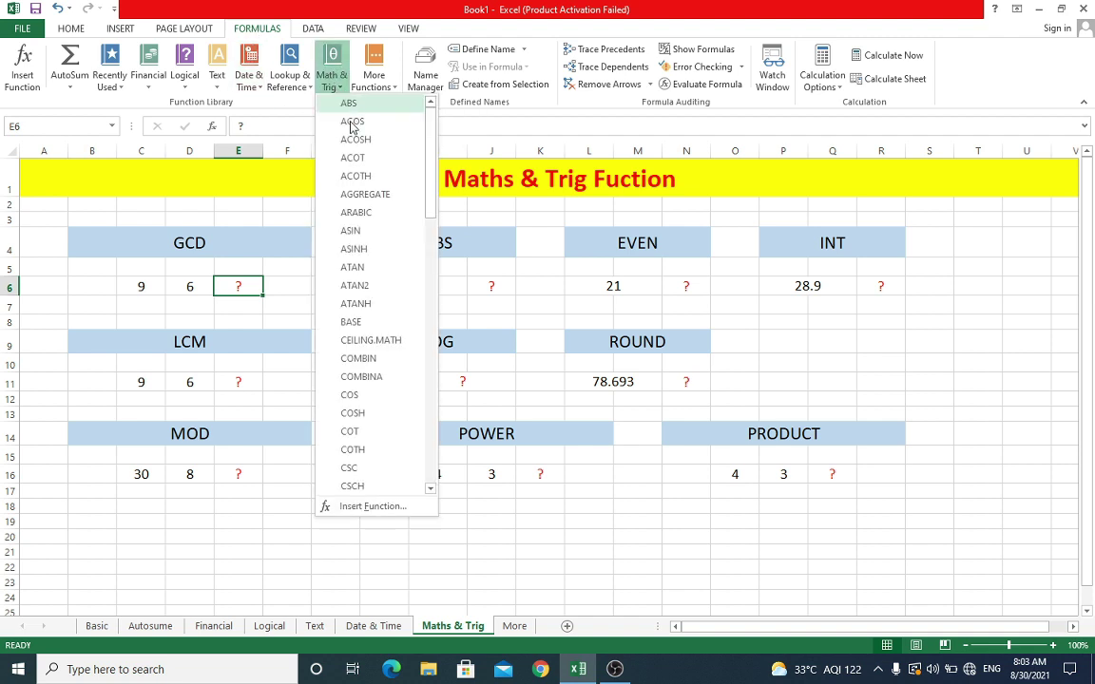
drag(432, 207, 437, 315)
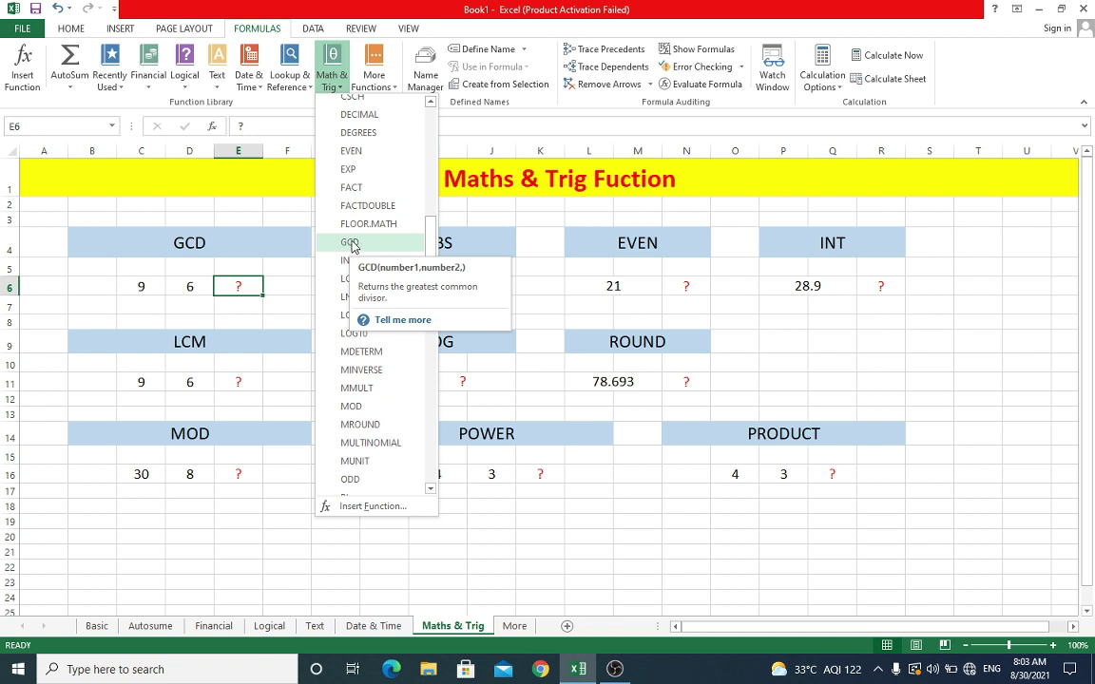
click(351, 245)
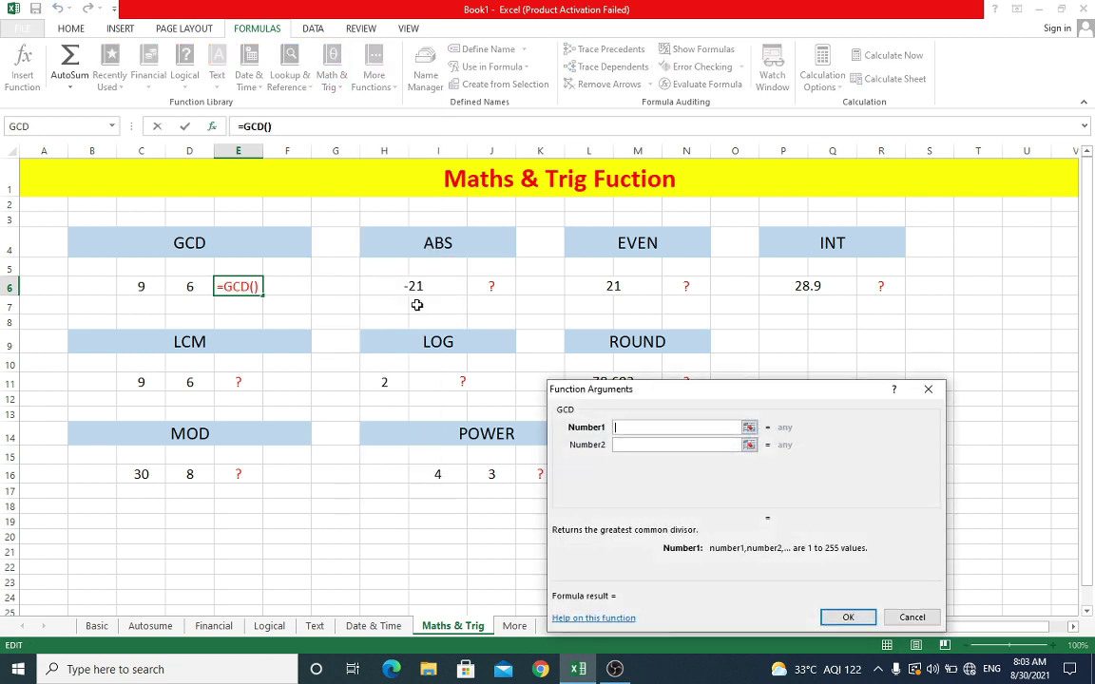
drag(604, 388, 473, 294)
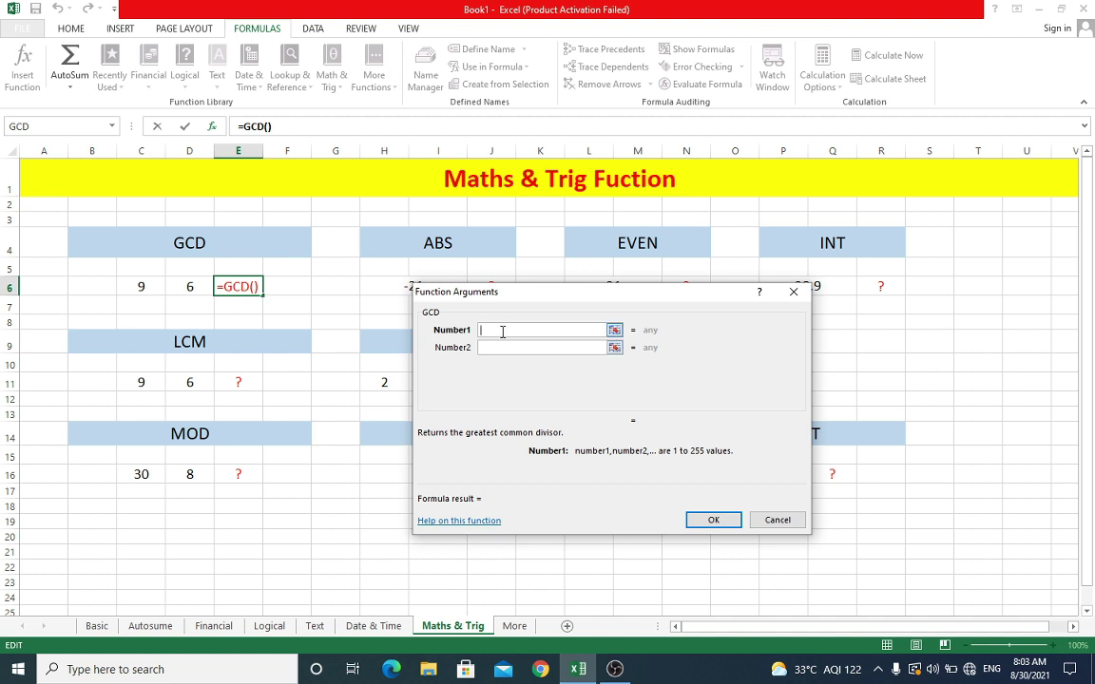
click(145, 285)
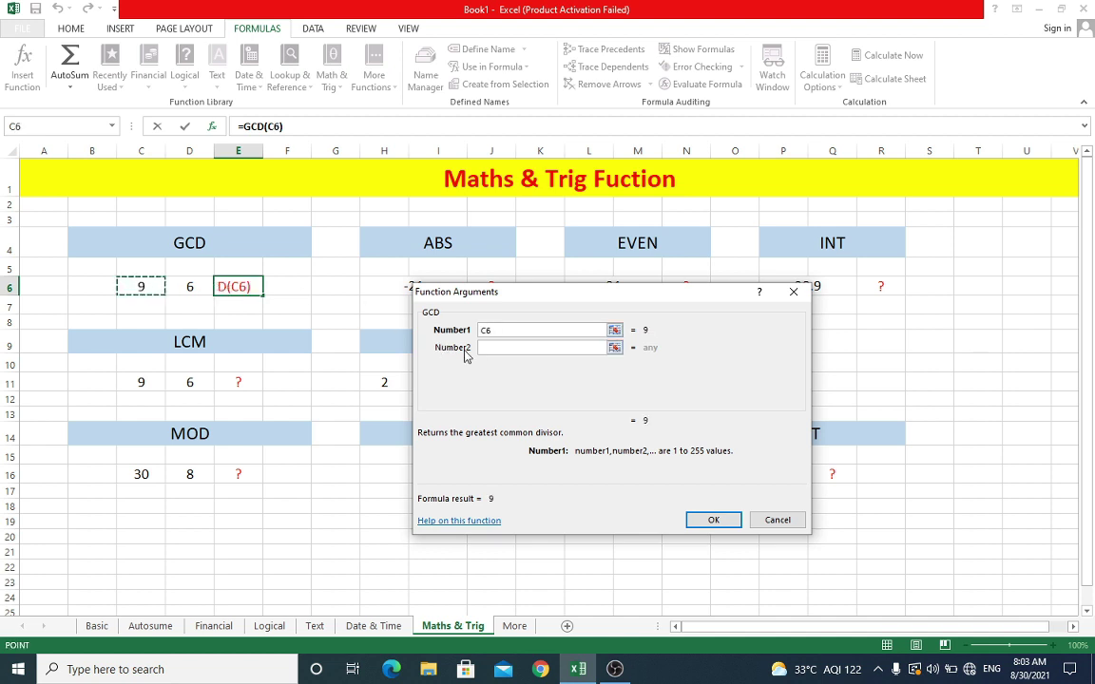
click(505, 347)
click(190, 286)
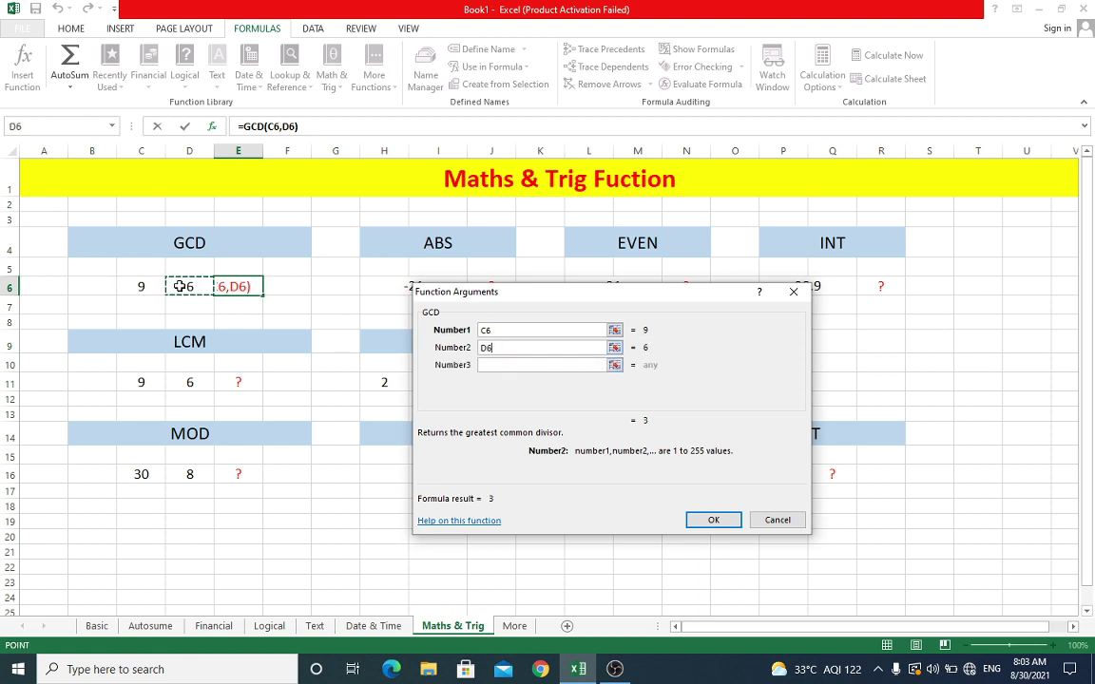
click(704, 520)
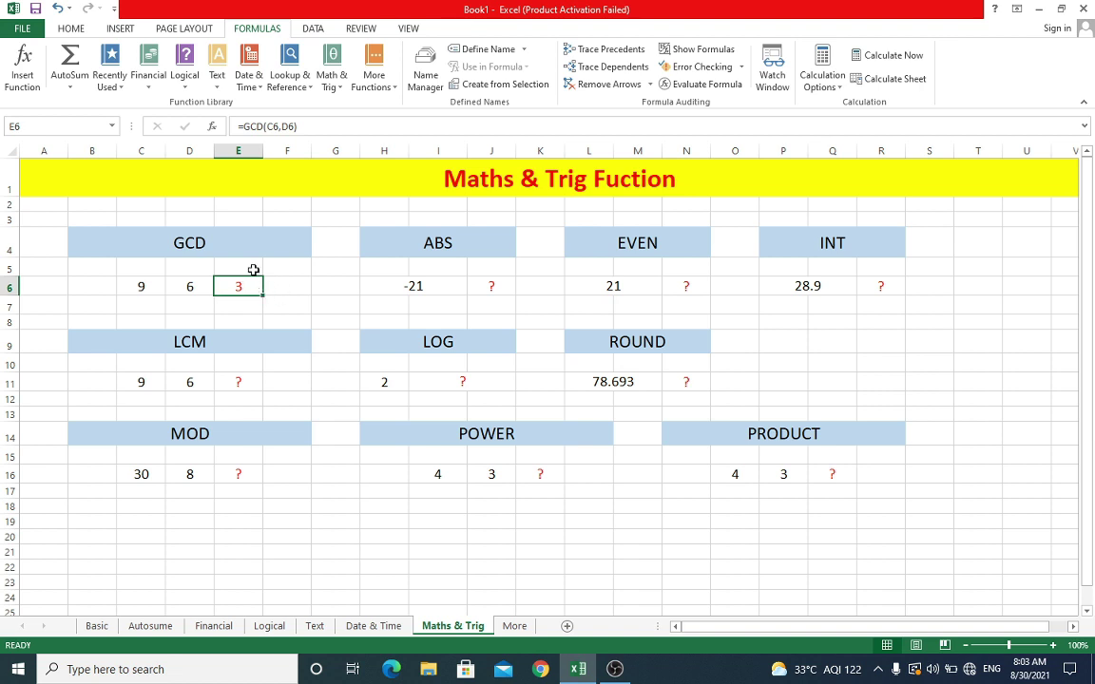
click(215, 243)
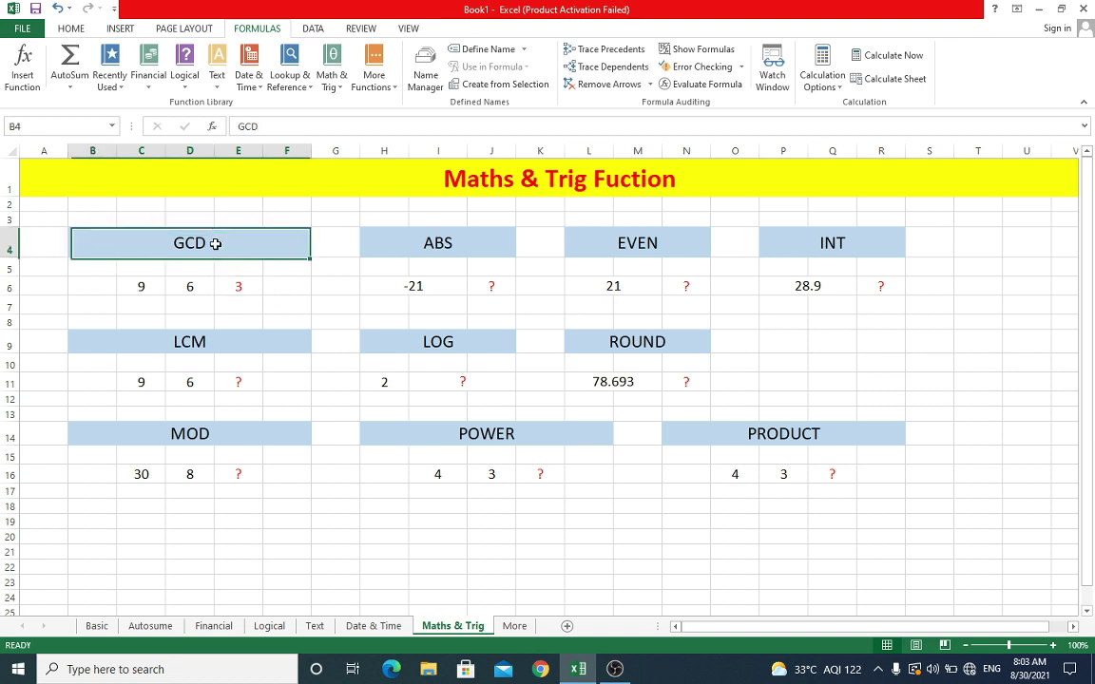
Enter =LCM(C11,D11) in E11 so the least common multiple of 9 and 6 shows 18.
click(213, 342)
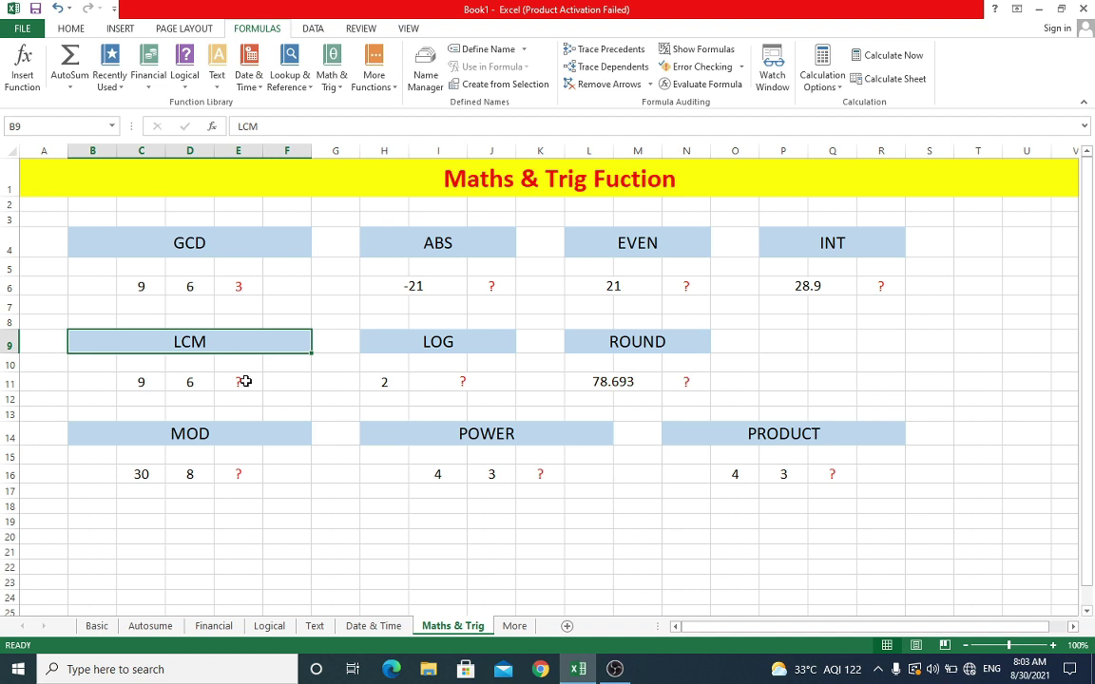
click(245, 381)
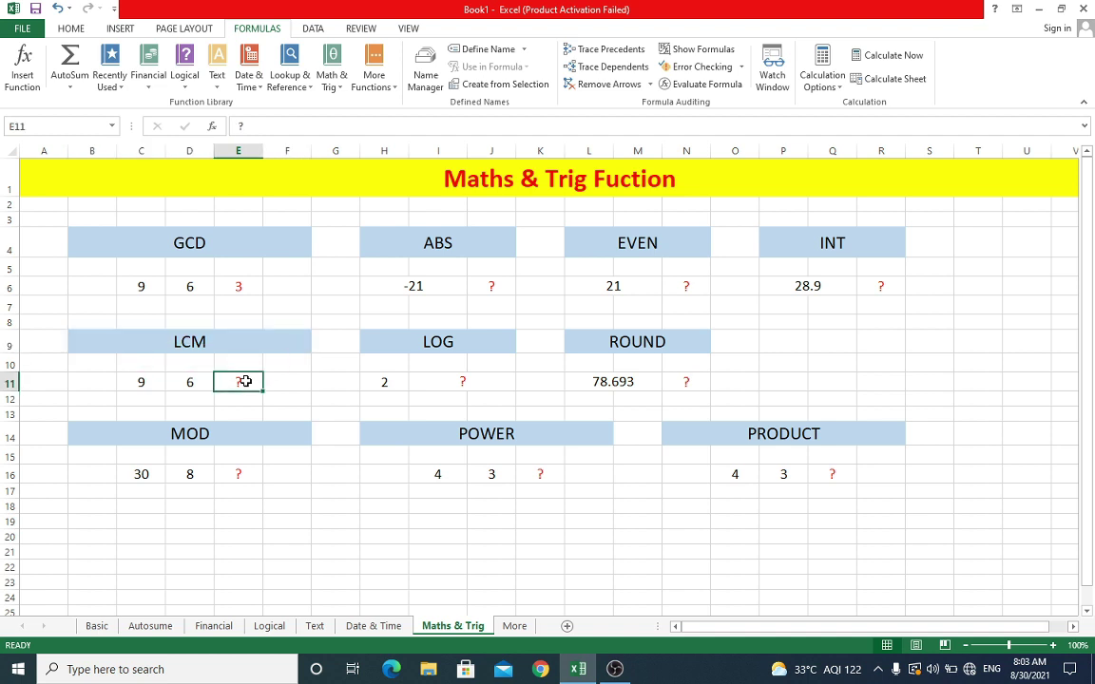
click(333, 83)
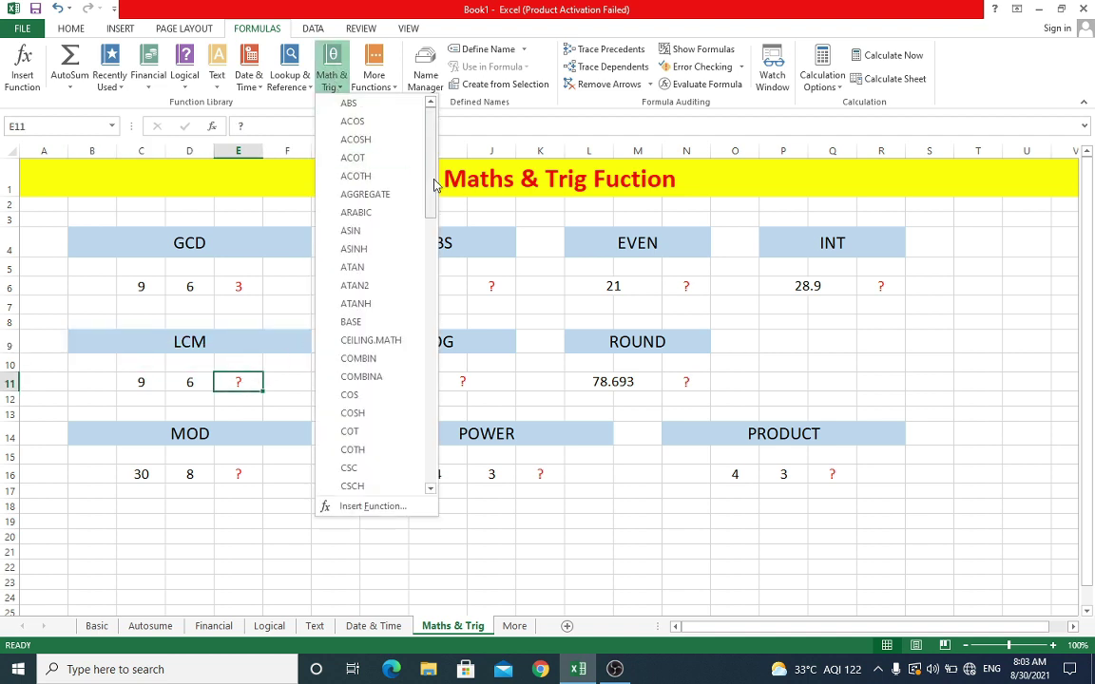
drag(433, 183, 430, 294)
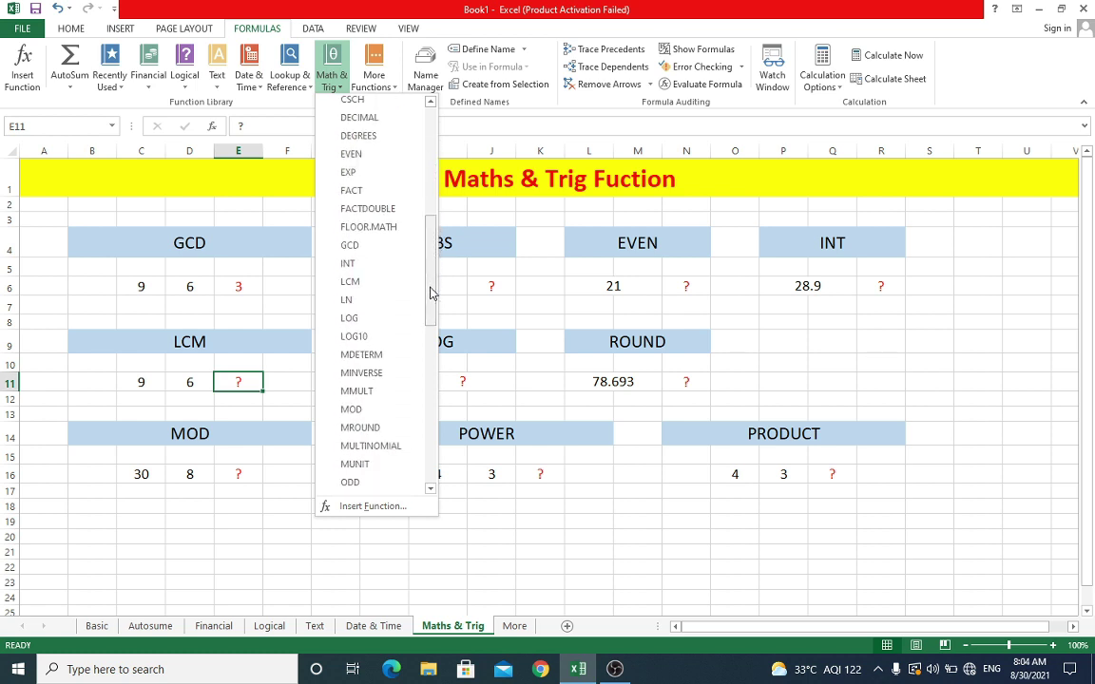
click(349, 288)
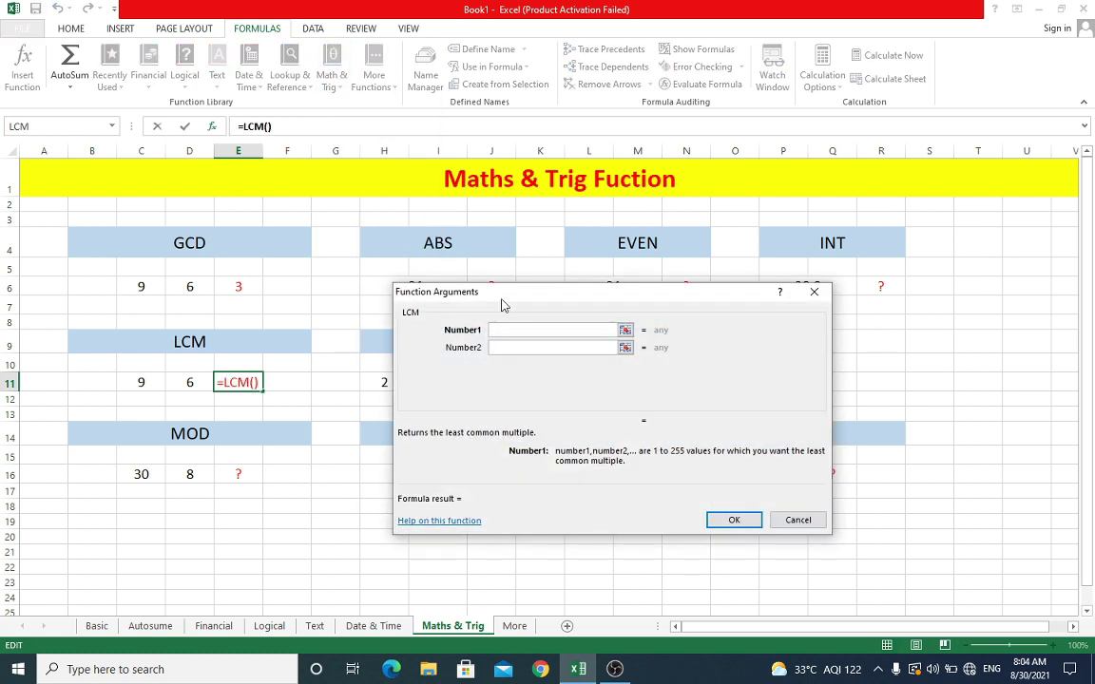
drag(511, 293, 480, 270)
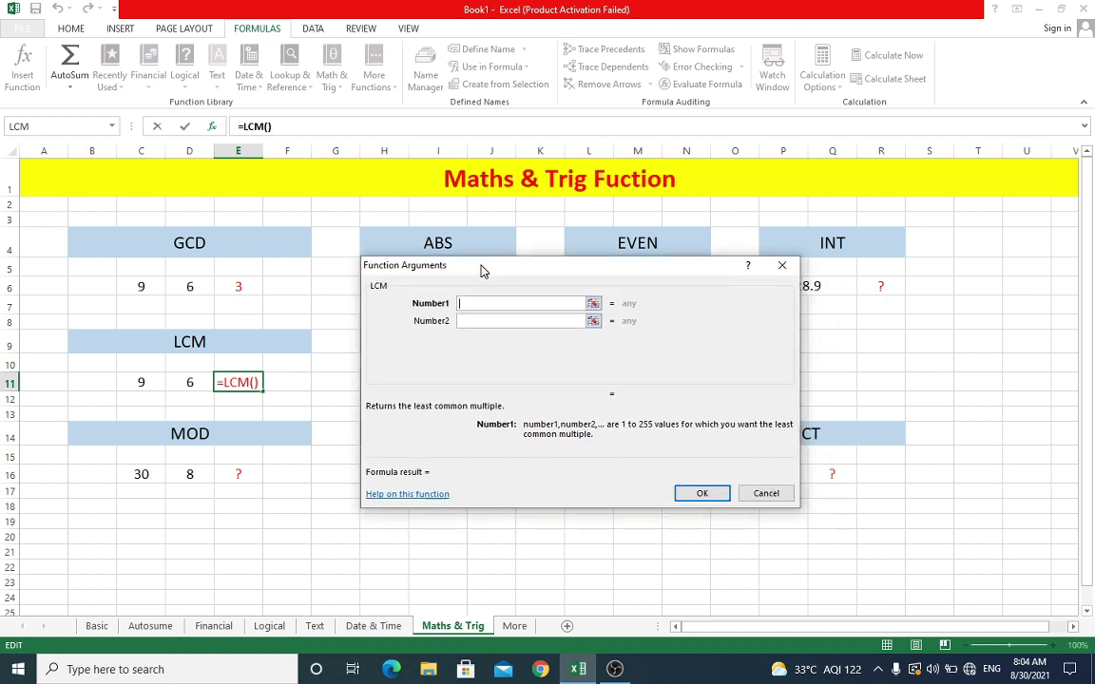
click(144, 384)
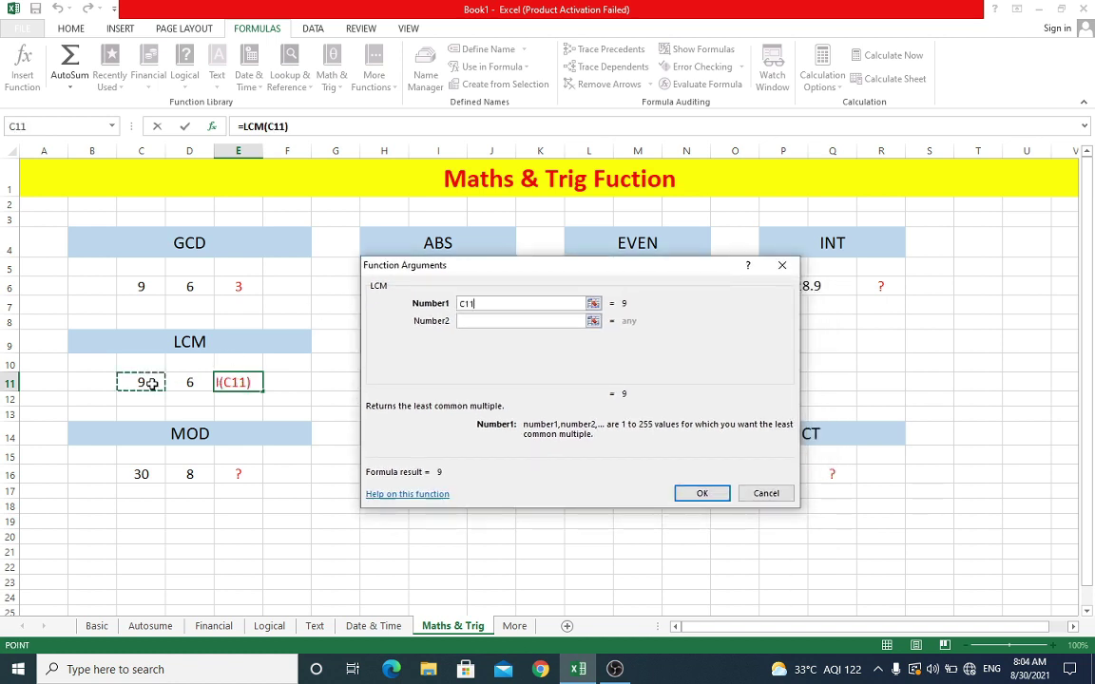
click(486, 324)
click(199, 382)
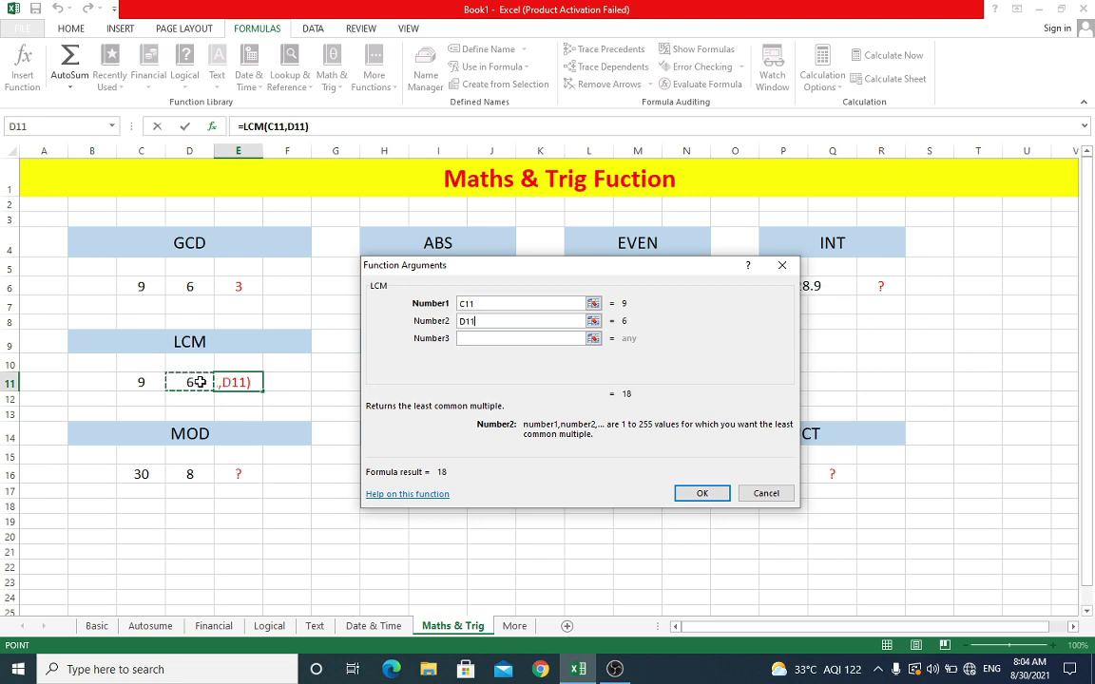
click(700, 495)
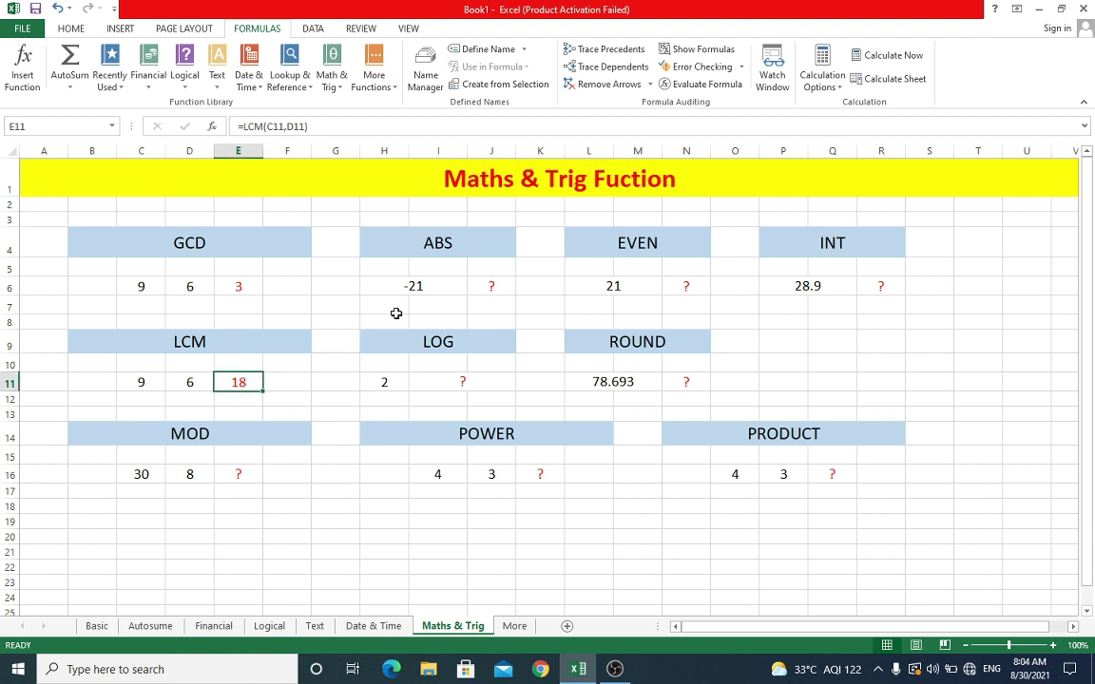
Enter =ABS(H6) in J6, turning -21 into 21.
click(464, 243)
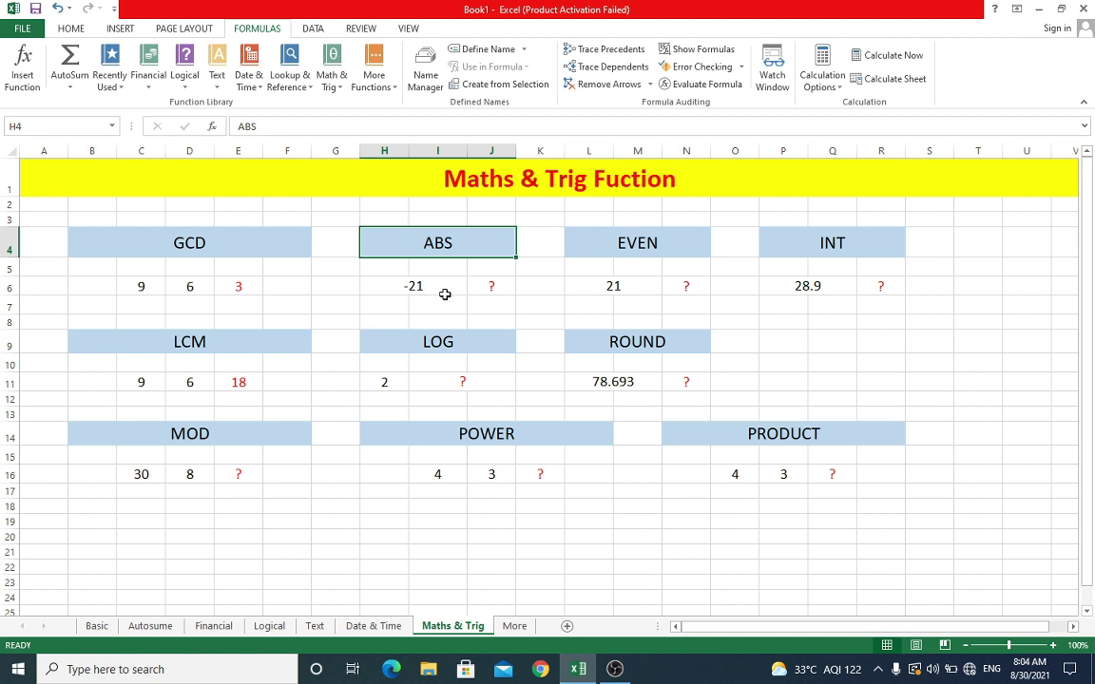
click(437, 288)
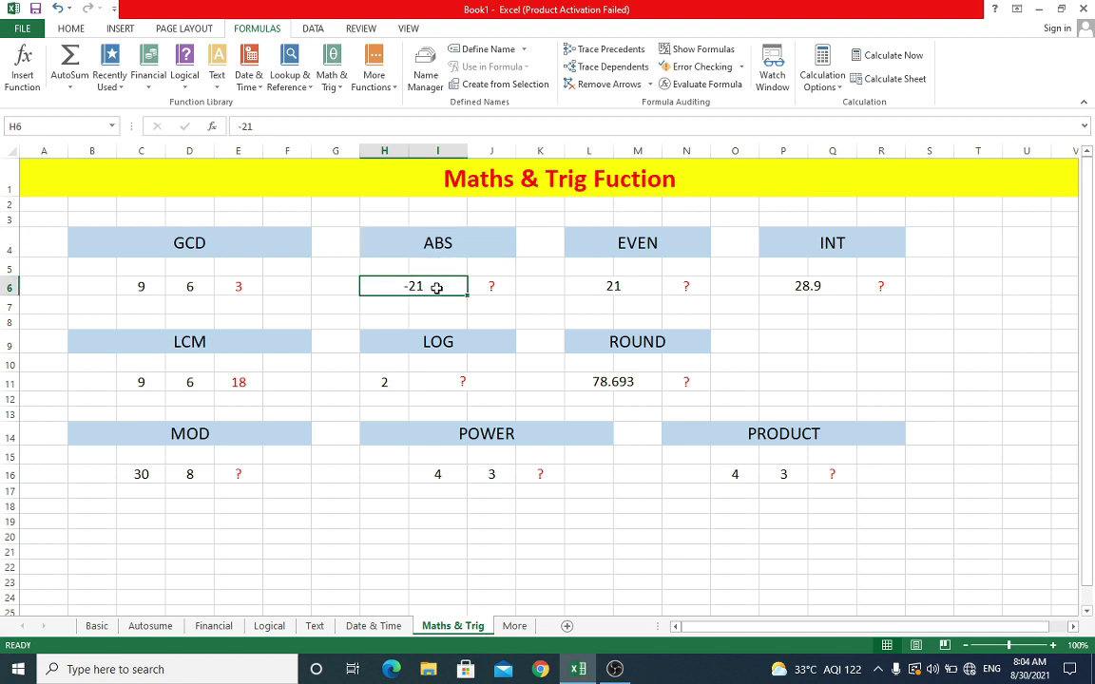
click(491, 285)
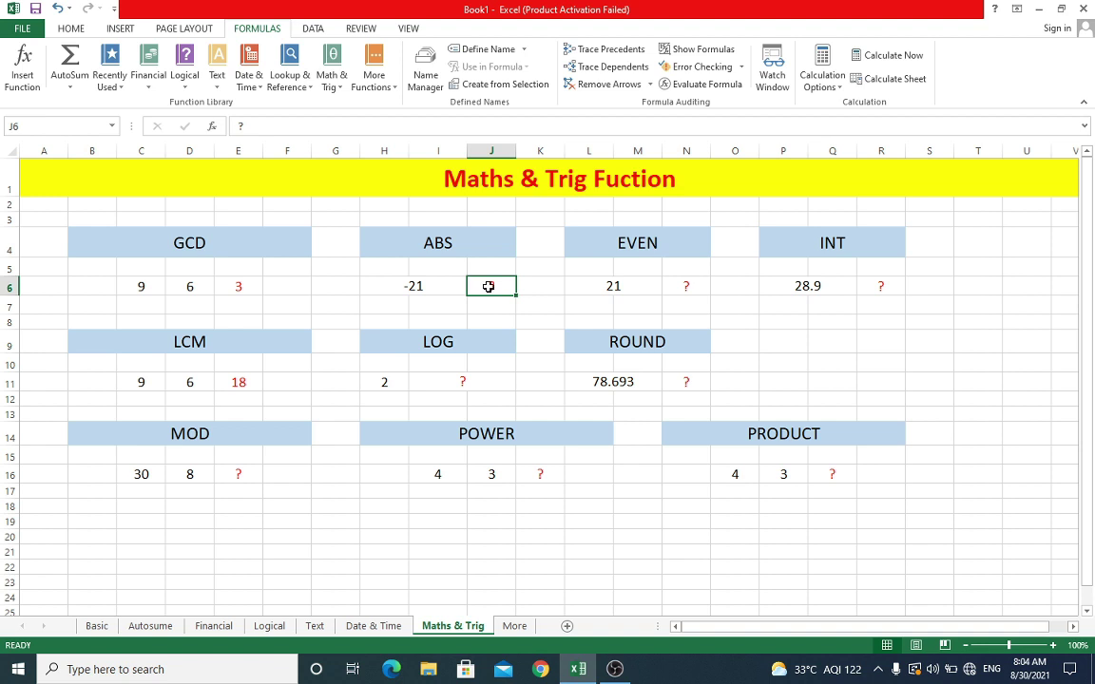
click(331, 82)
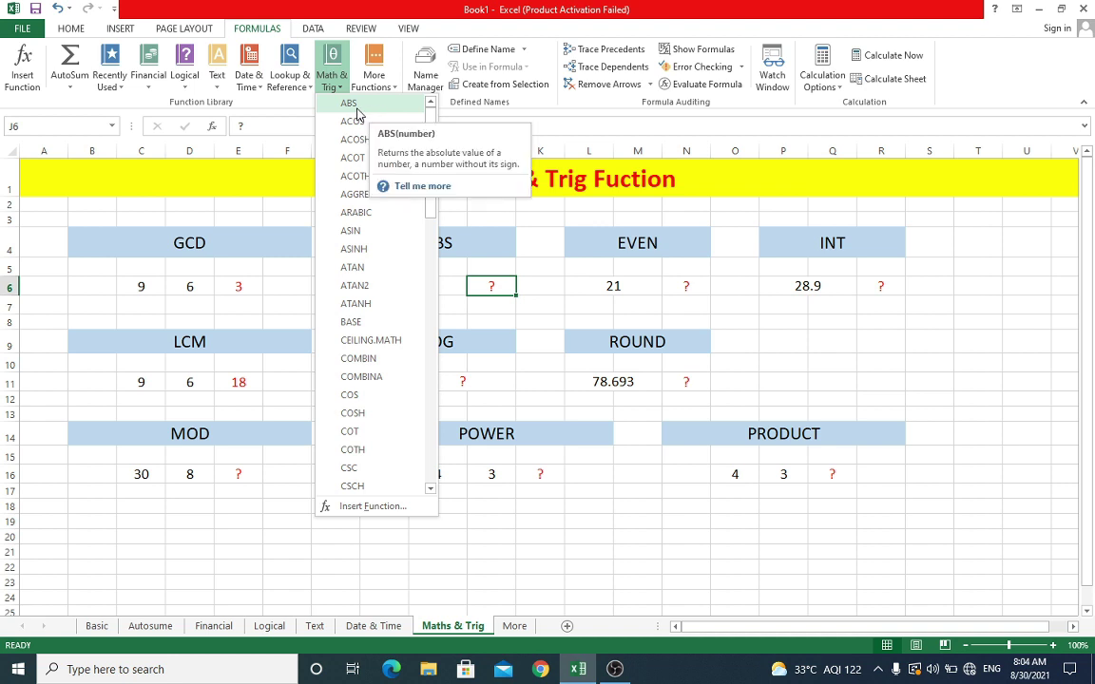
click(350, 107)
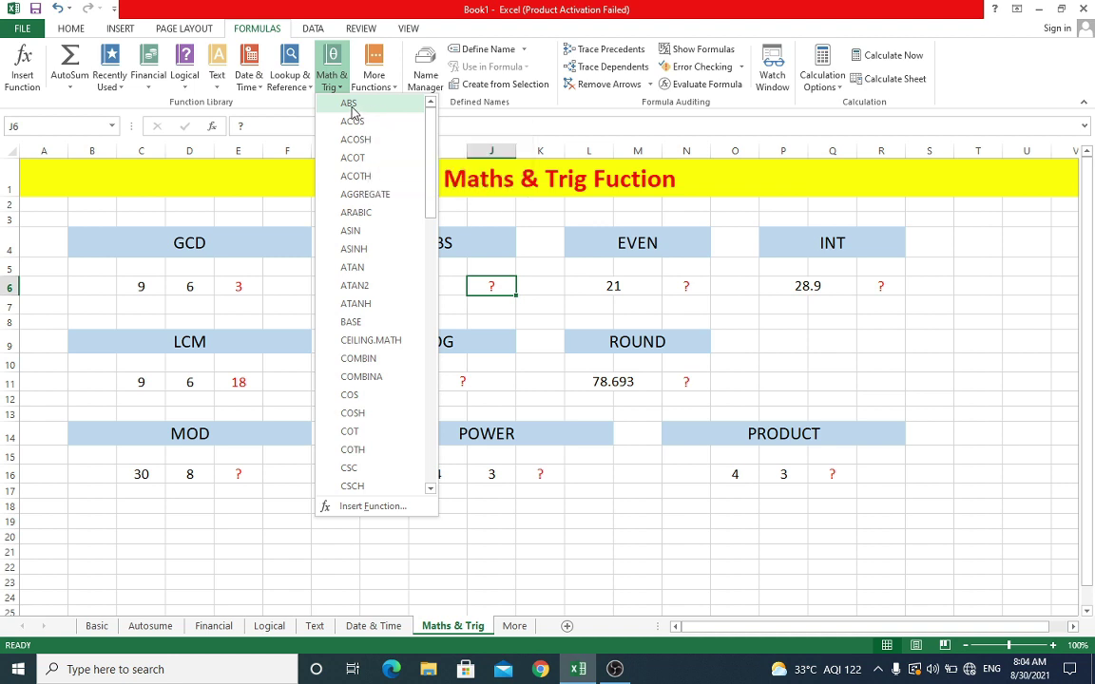
drag(478, 320, 443, 351)
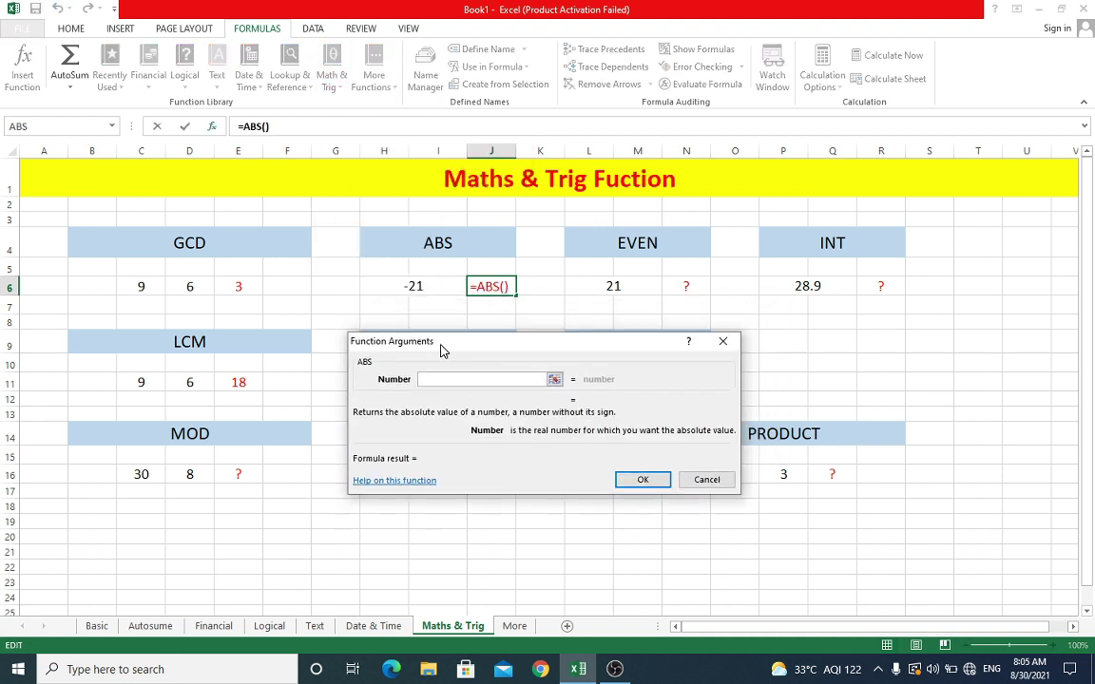
click(418, 288)
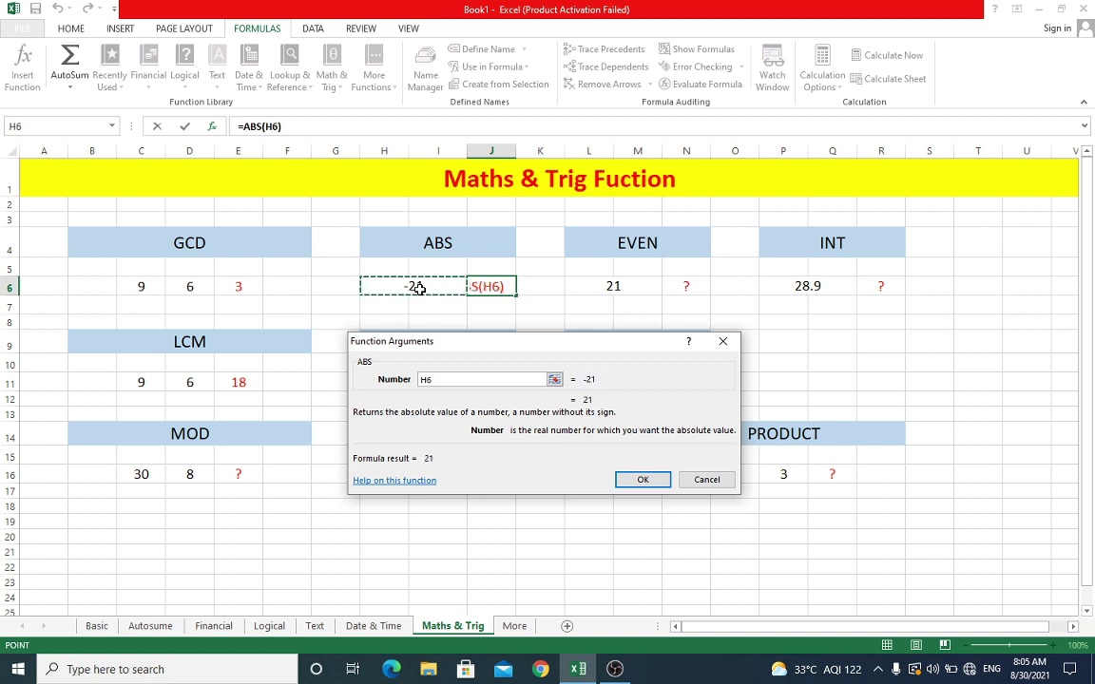
click(635, 479)
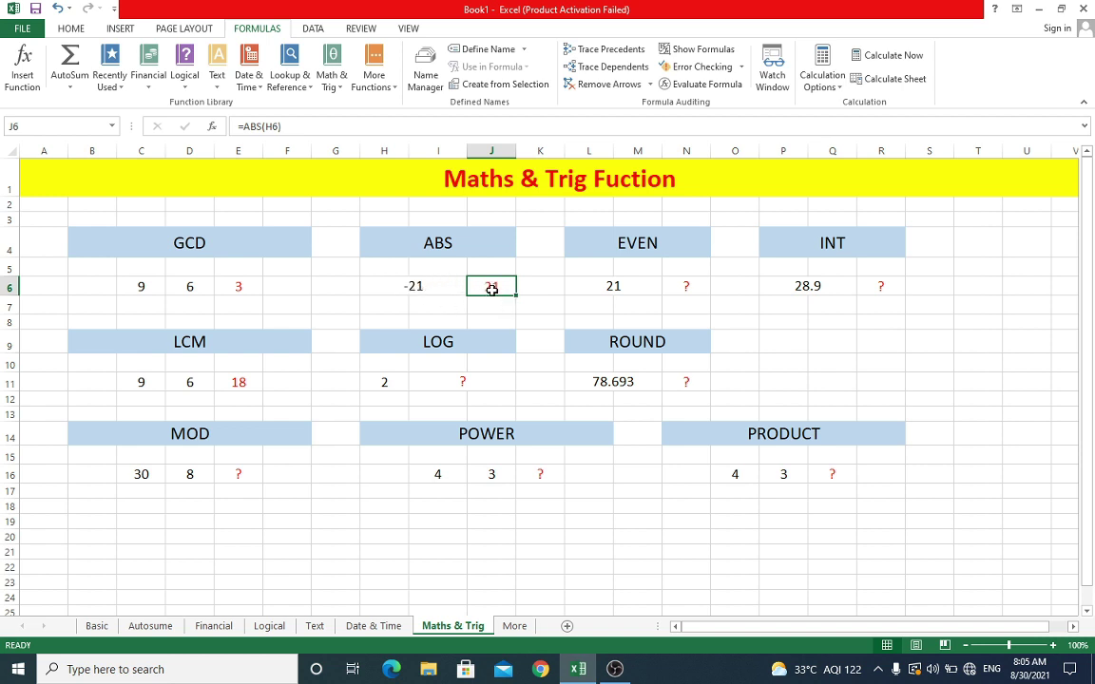
Check the EVEN example's input 21 in L6 and select the result cell N6.
click(647, 244)
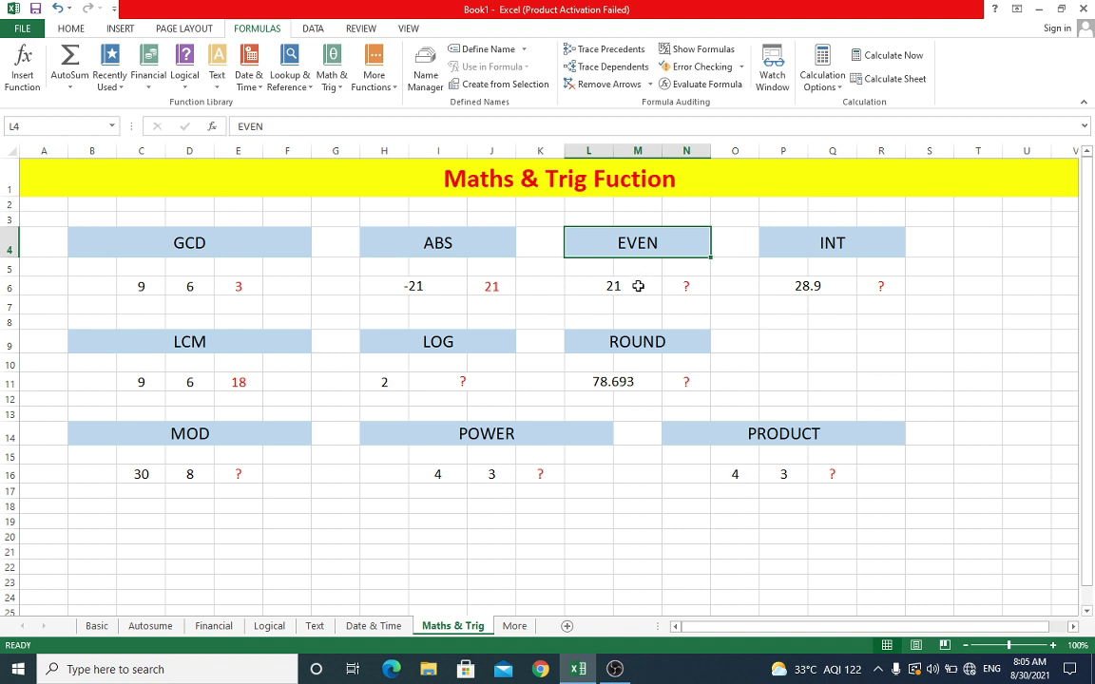
click(637, 286)
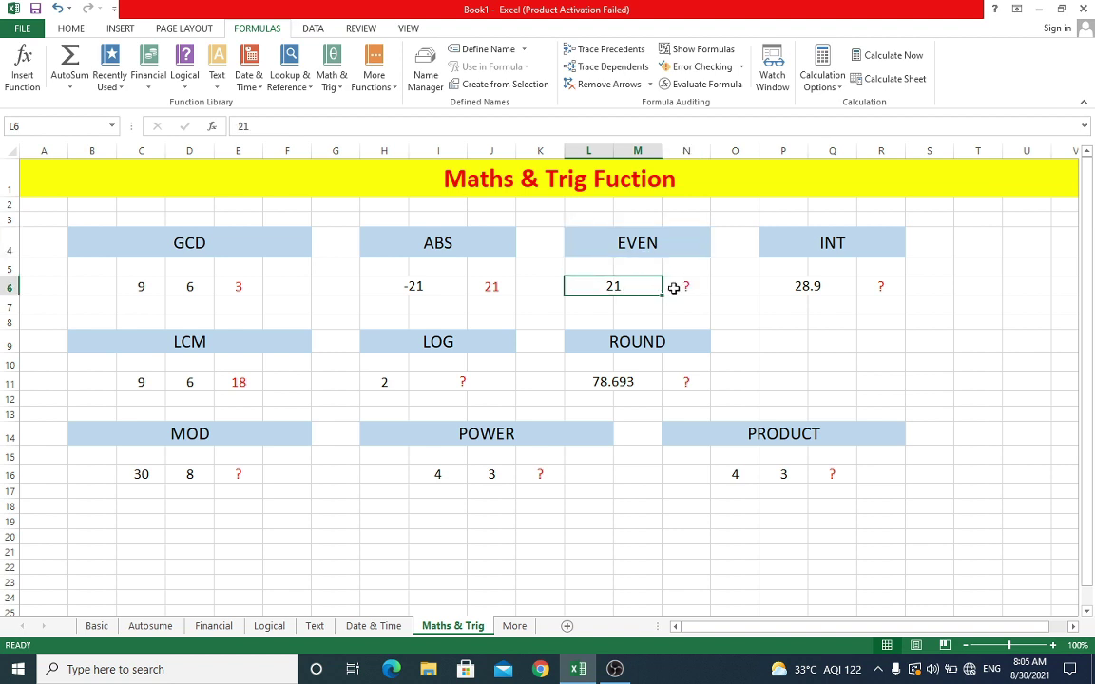
click(674, 288)
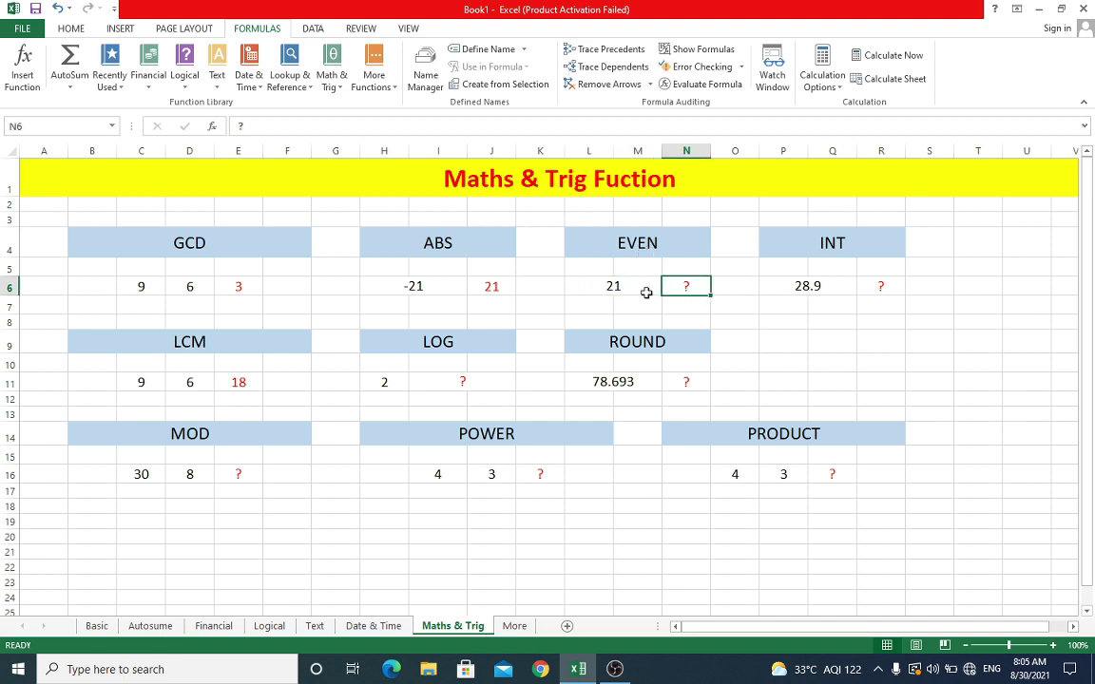
click(644, 288)
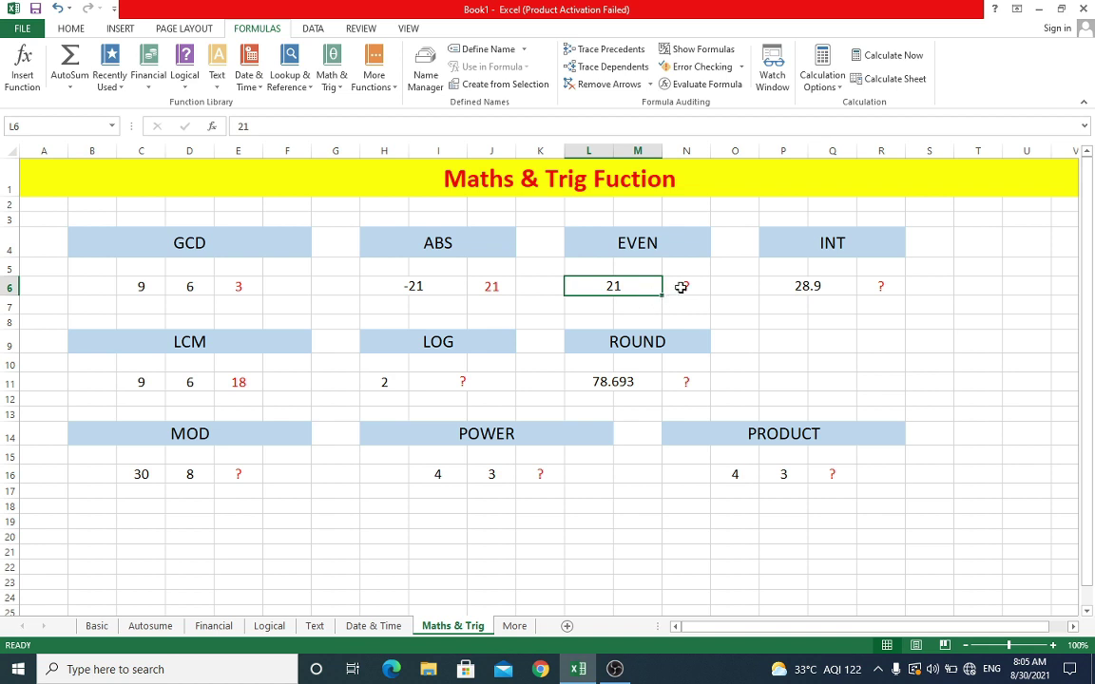
click(681, 287)
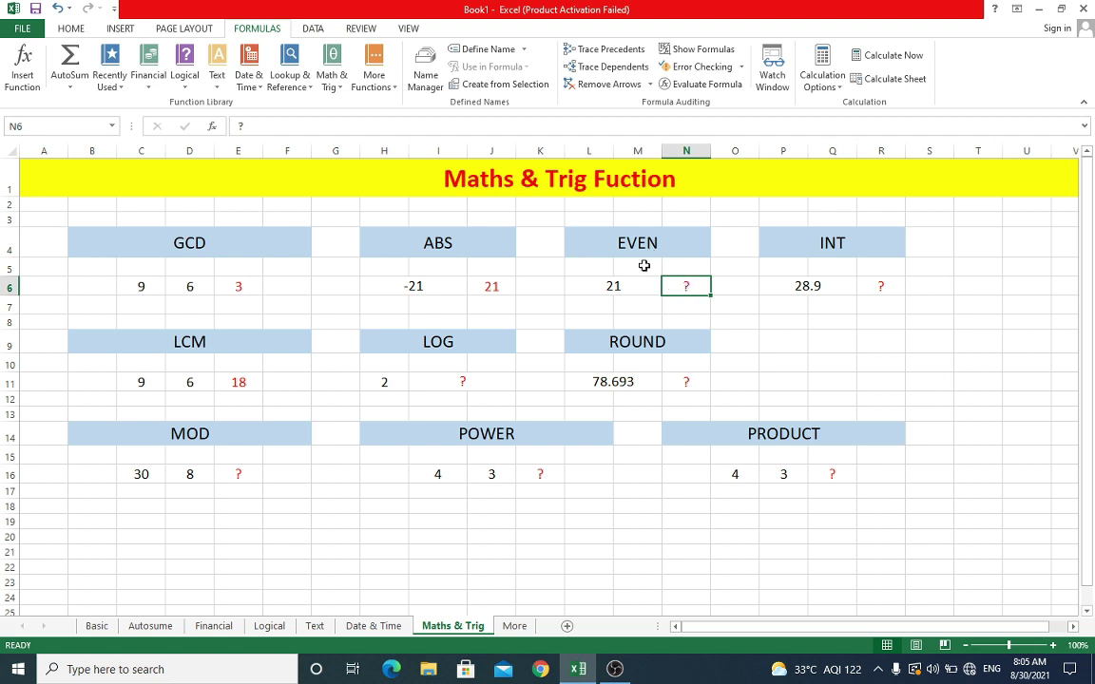
Insert =EVEN(L6) in N6, rounding 21 up to 22.
click(335, 81)
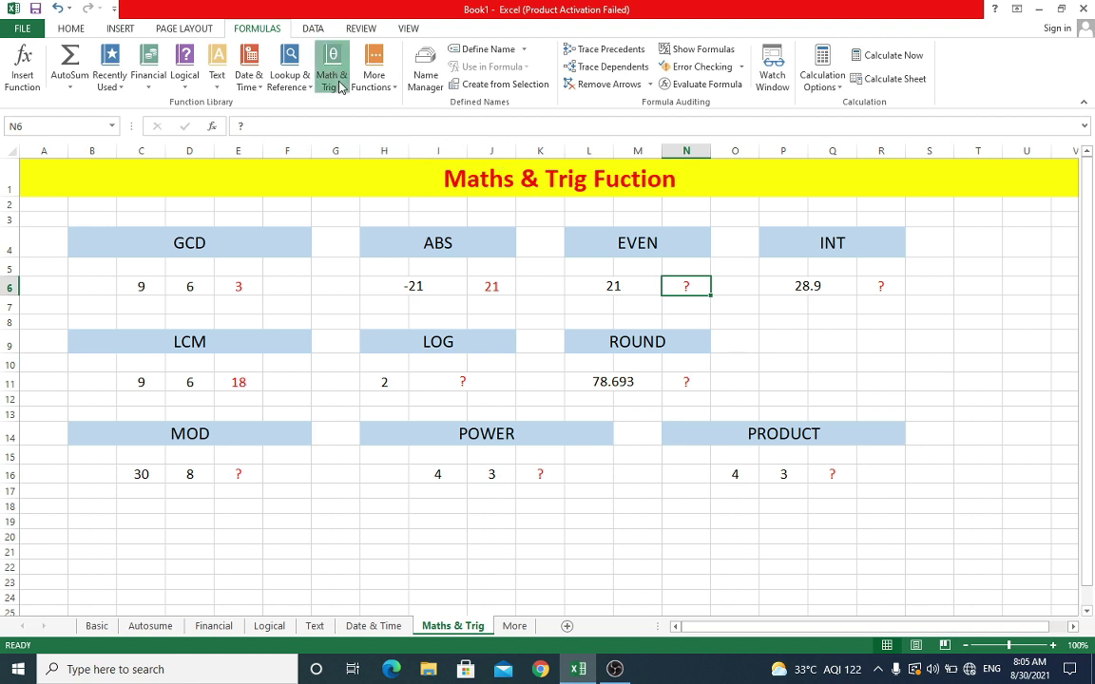
scroll(386, 309, down, 2)
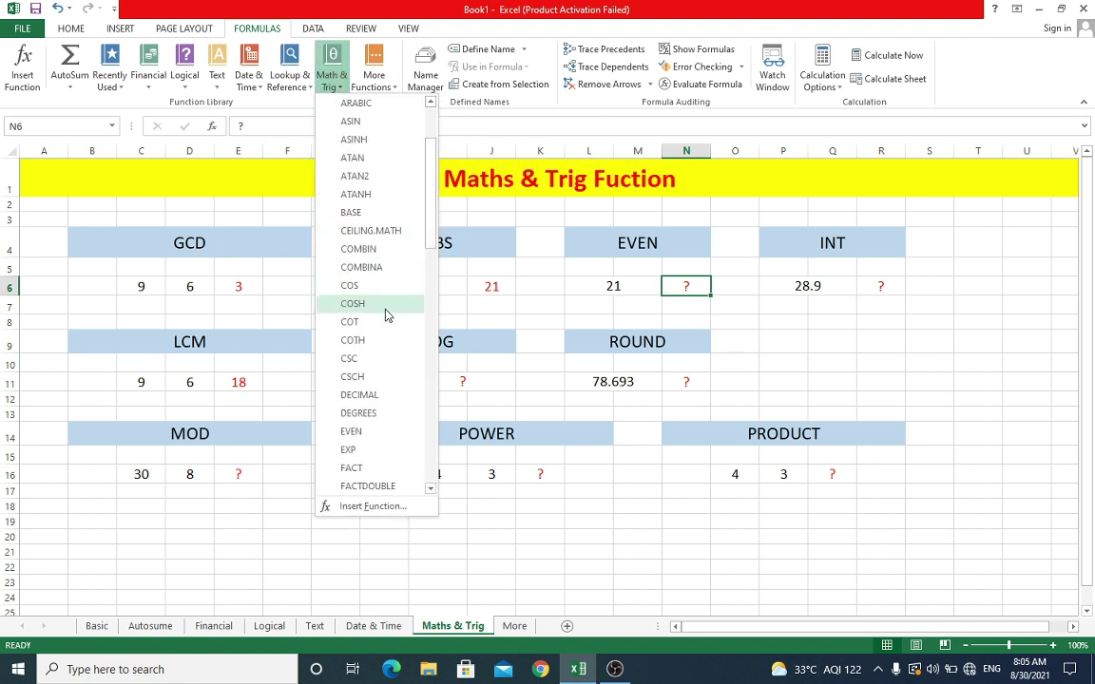
scroll(386, 318, down, 2)
scroll(385, 319, down, 1)
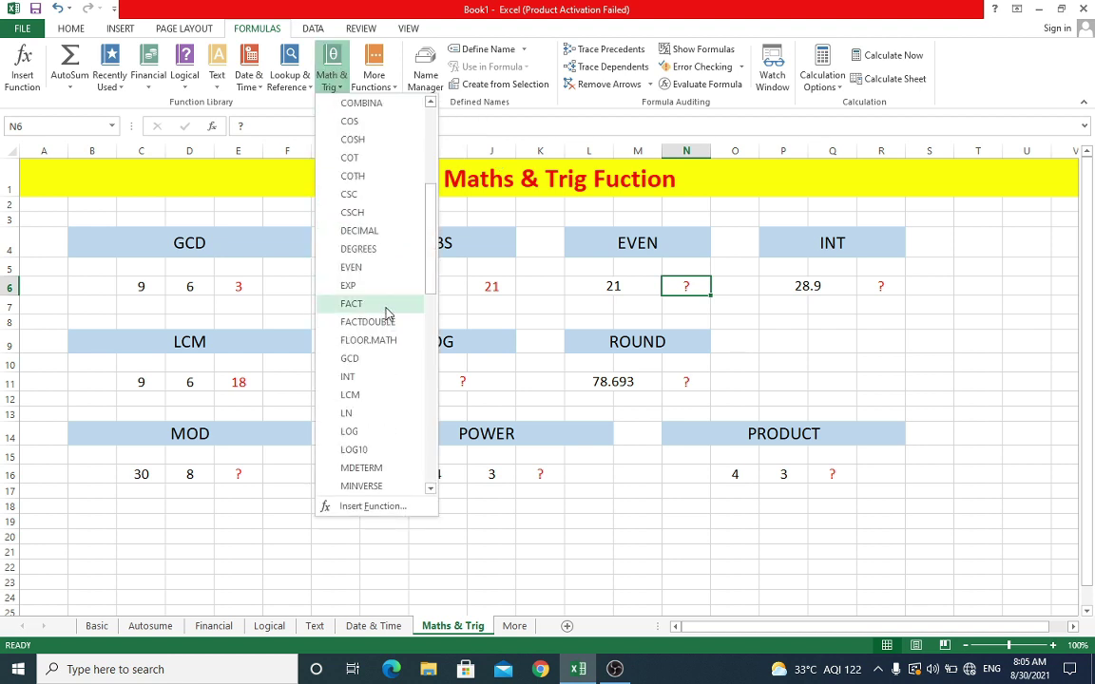
click(351, 268)
drag(542, 344, 596, 364)
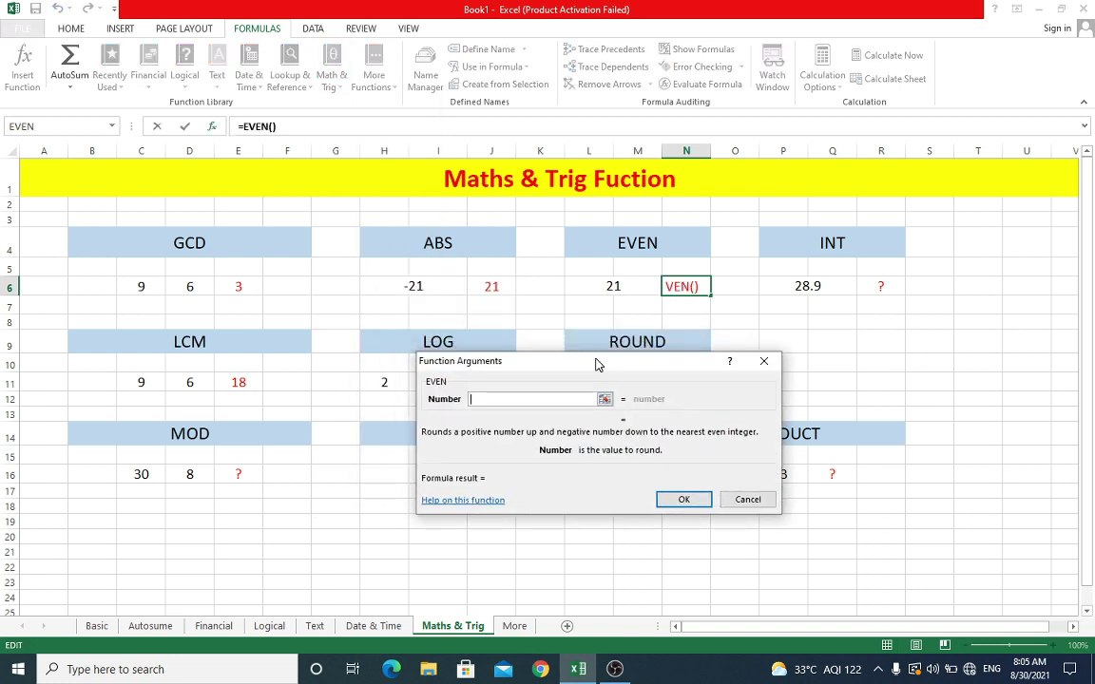
click(616, 288)
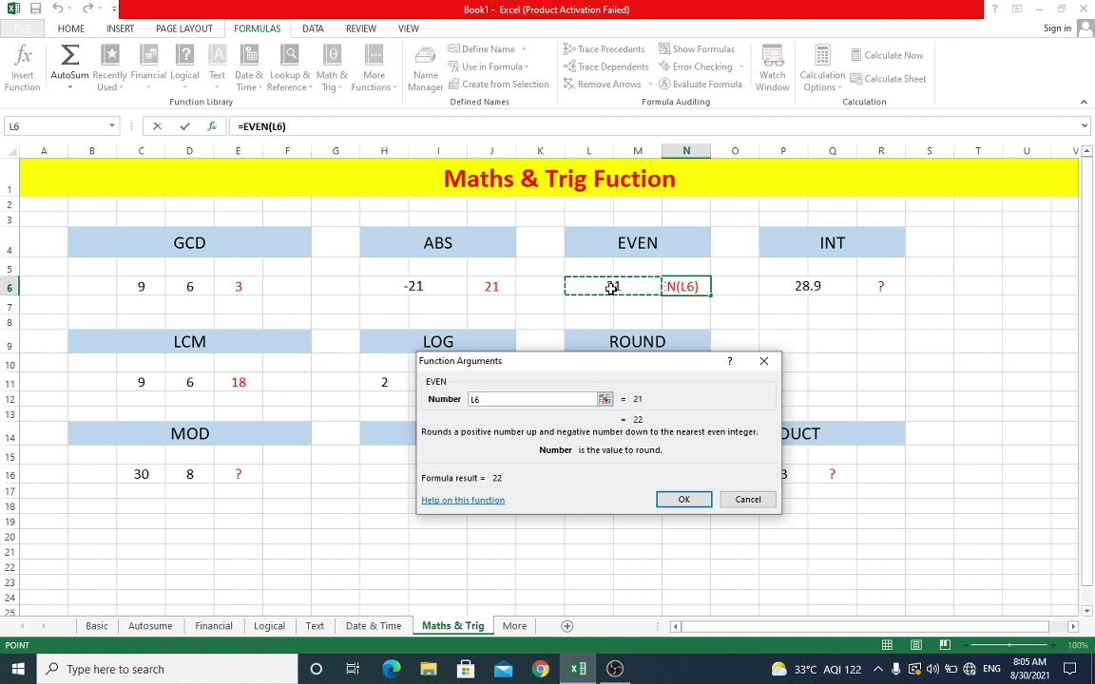
click(683, 501)
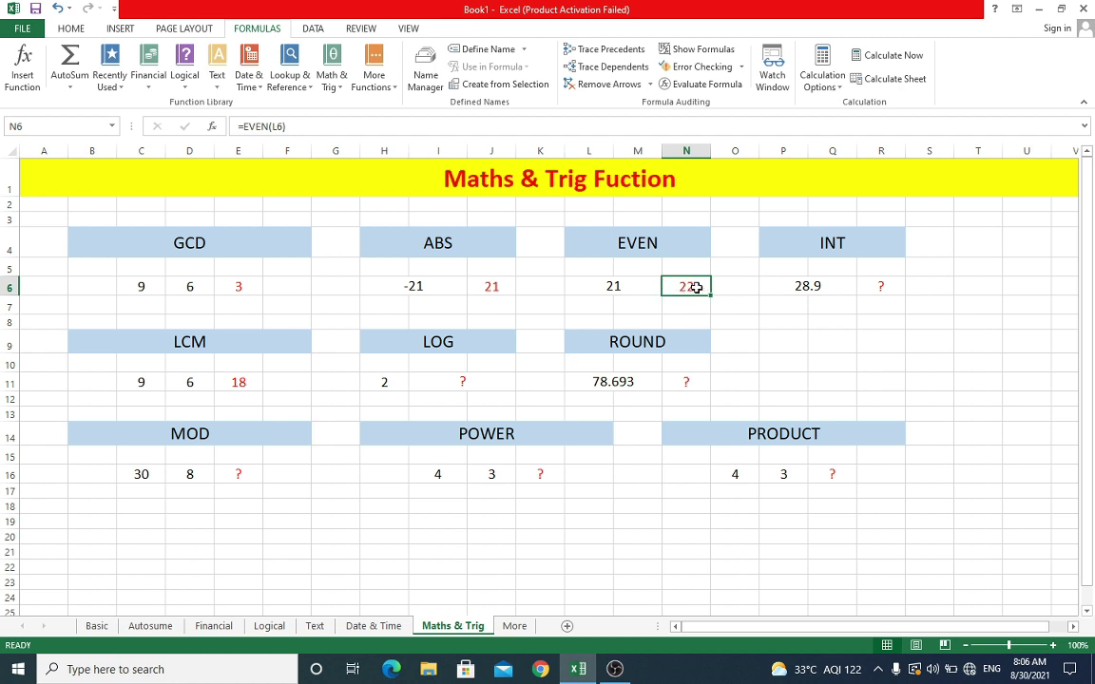
Enter =INT(P6) in R6 so 28.9 is cut to 28.
click(848, 241)
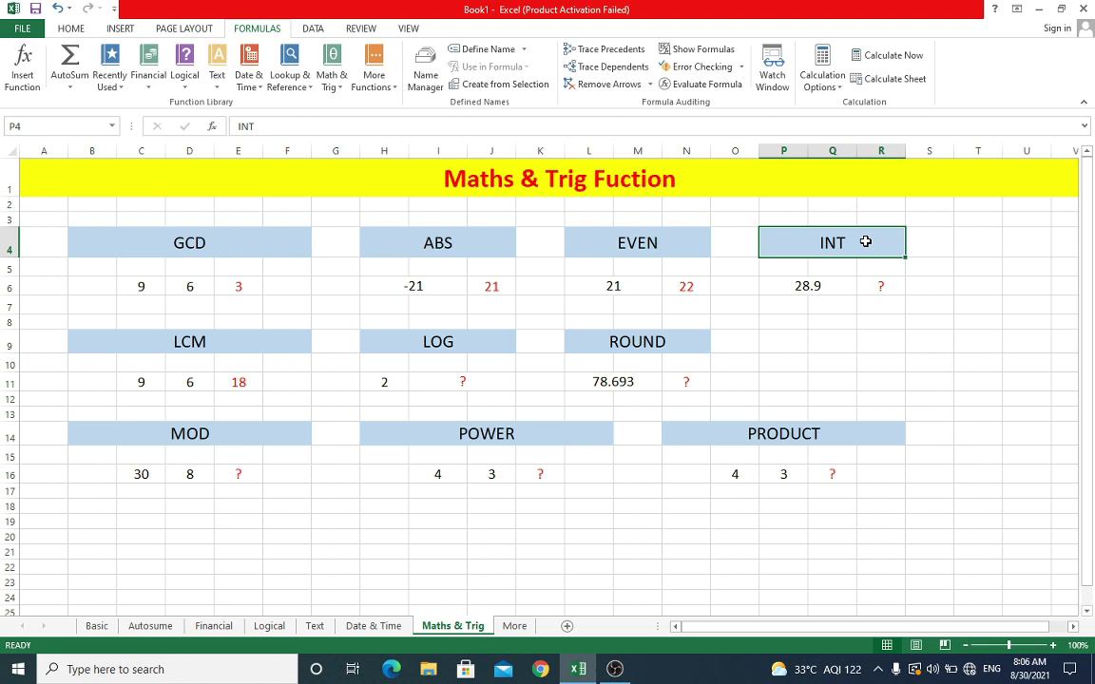
click(884, 286)
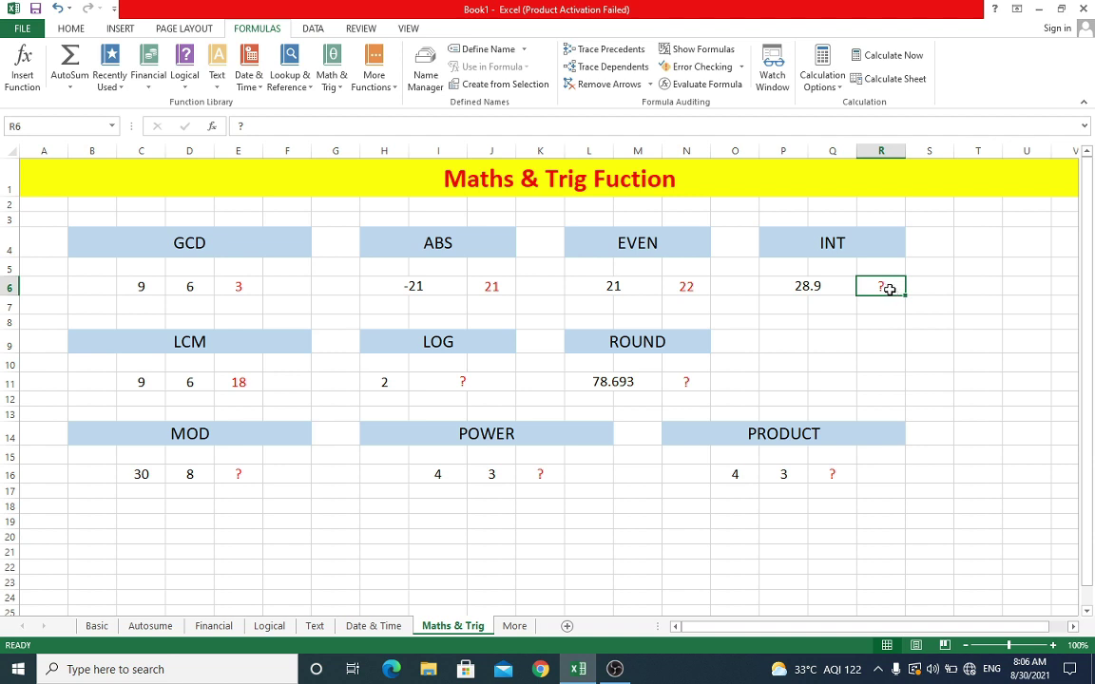
click(334, 81)
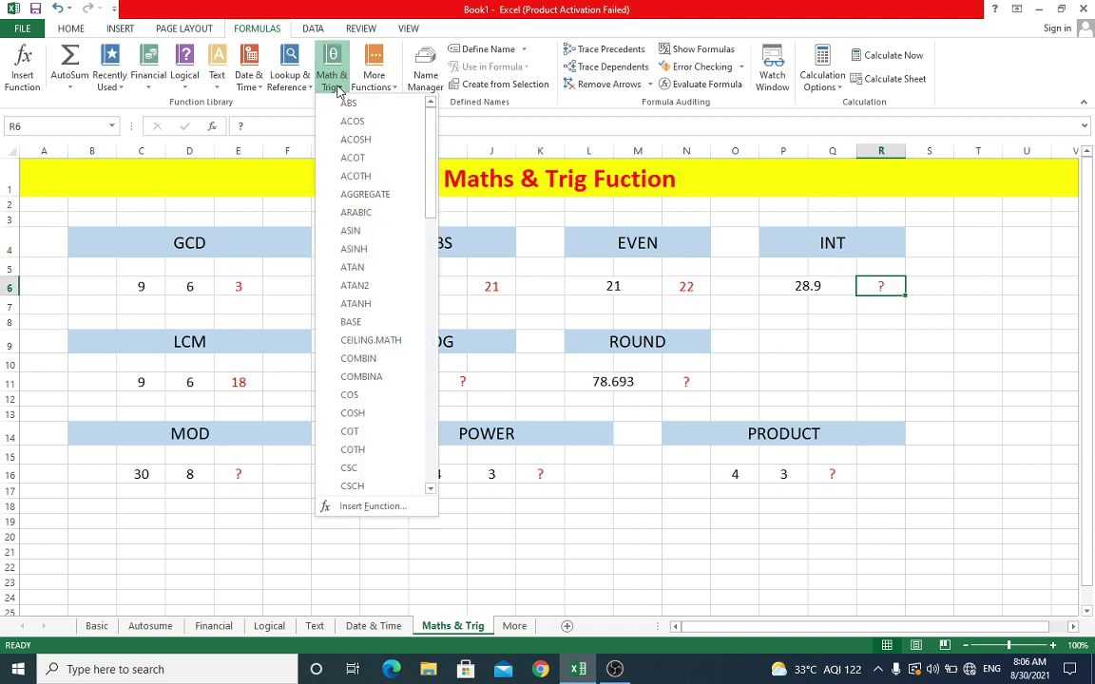
scroll(370, 313, down, 1)
scroll(373, 332, down, 4)
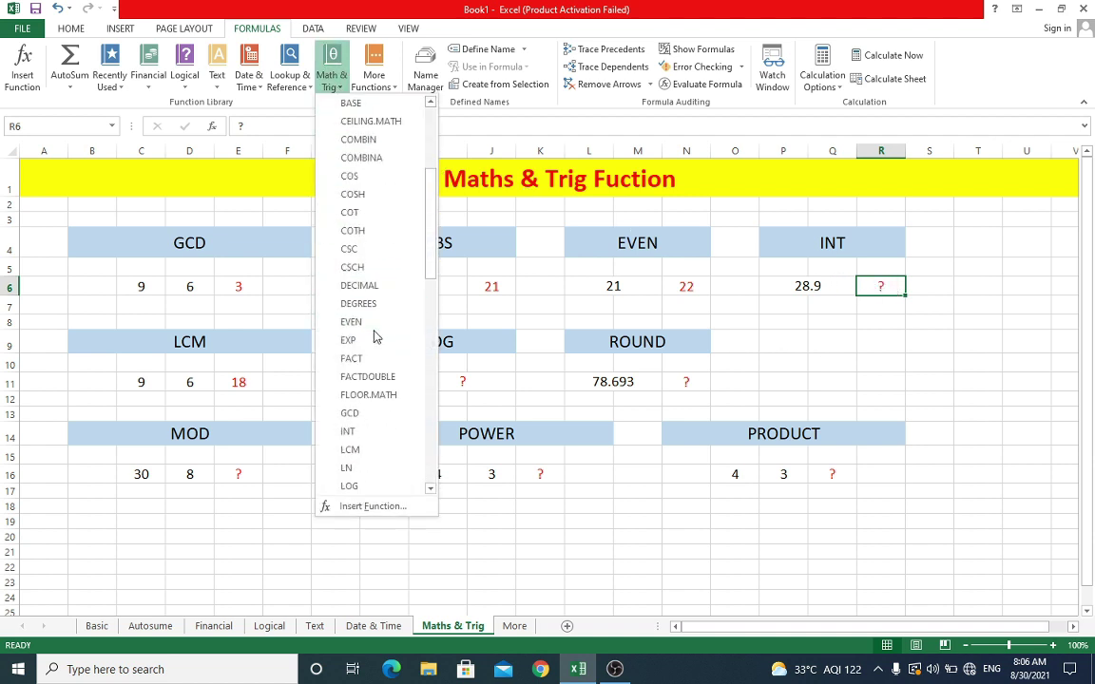
scroll(373, 337, down, 3)
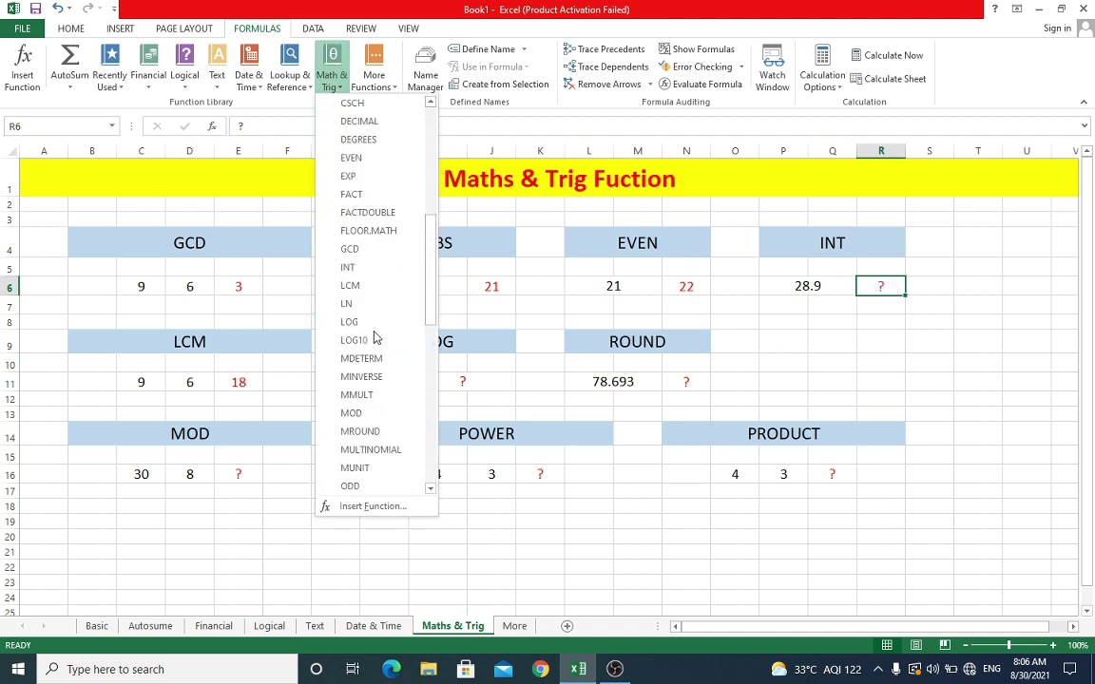
click(348, 268)
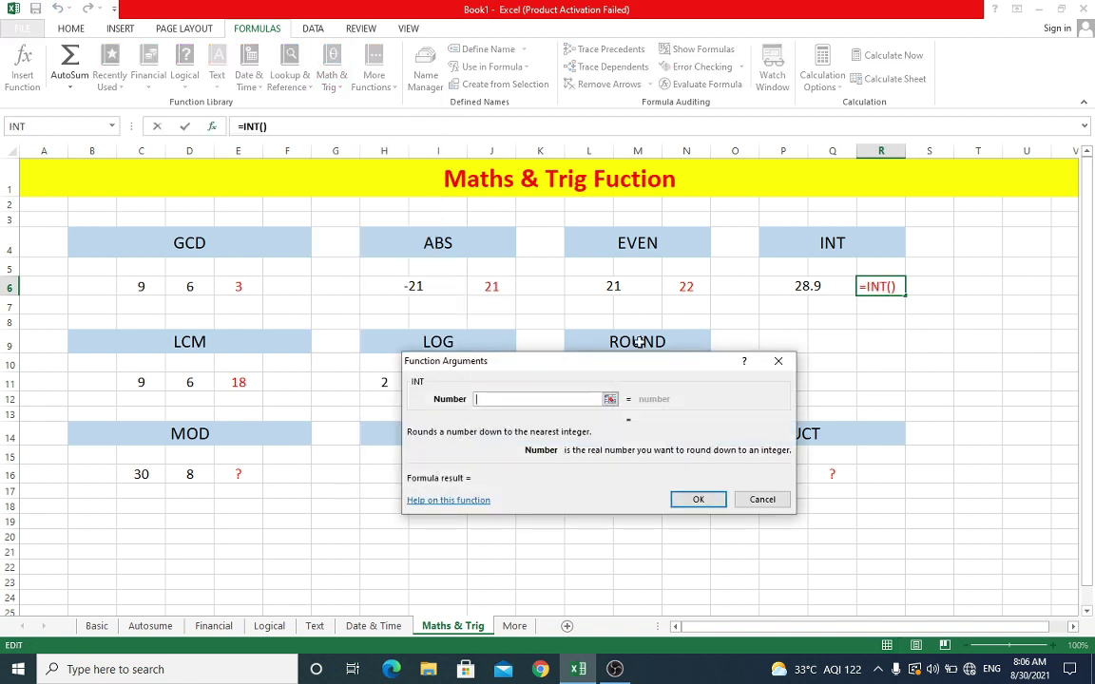
drag(650, 360, 801, 385)
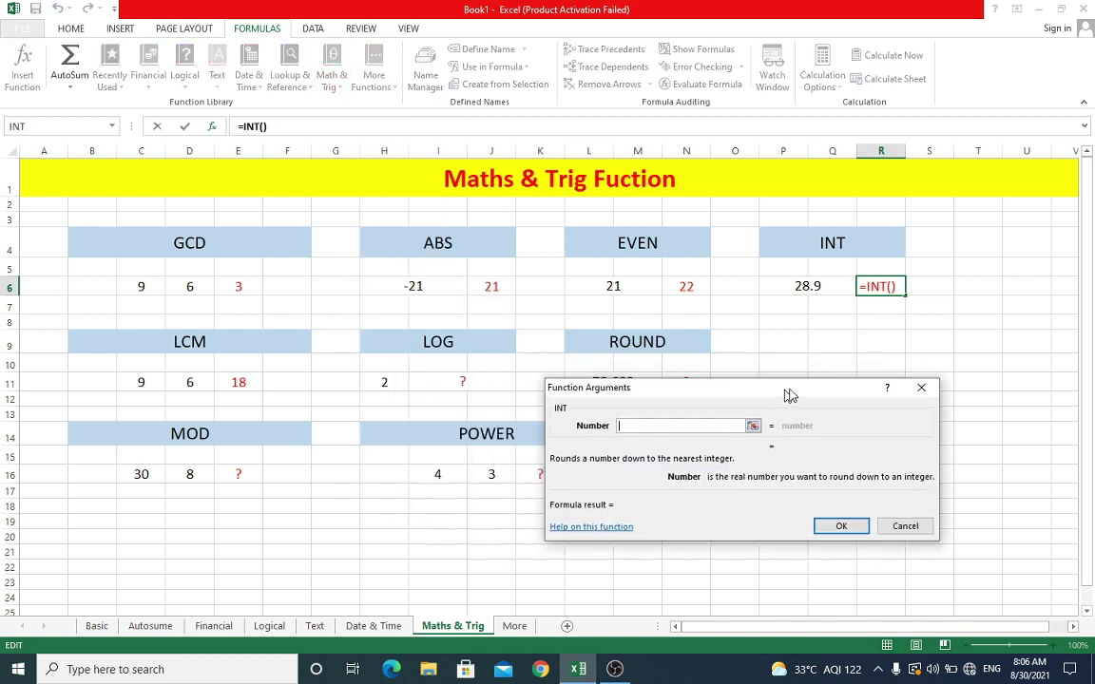
click(820, 287)
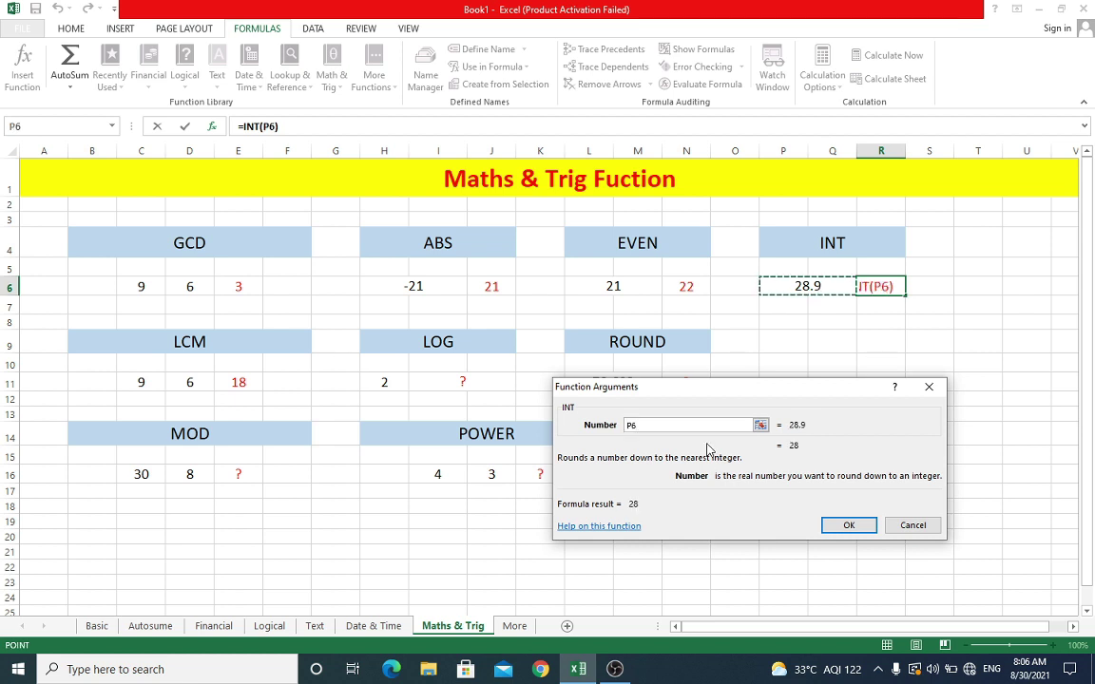
click(850, 525)
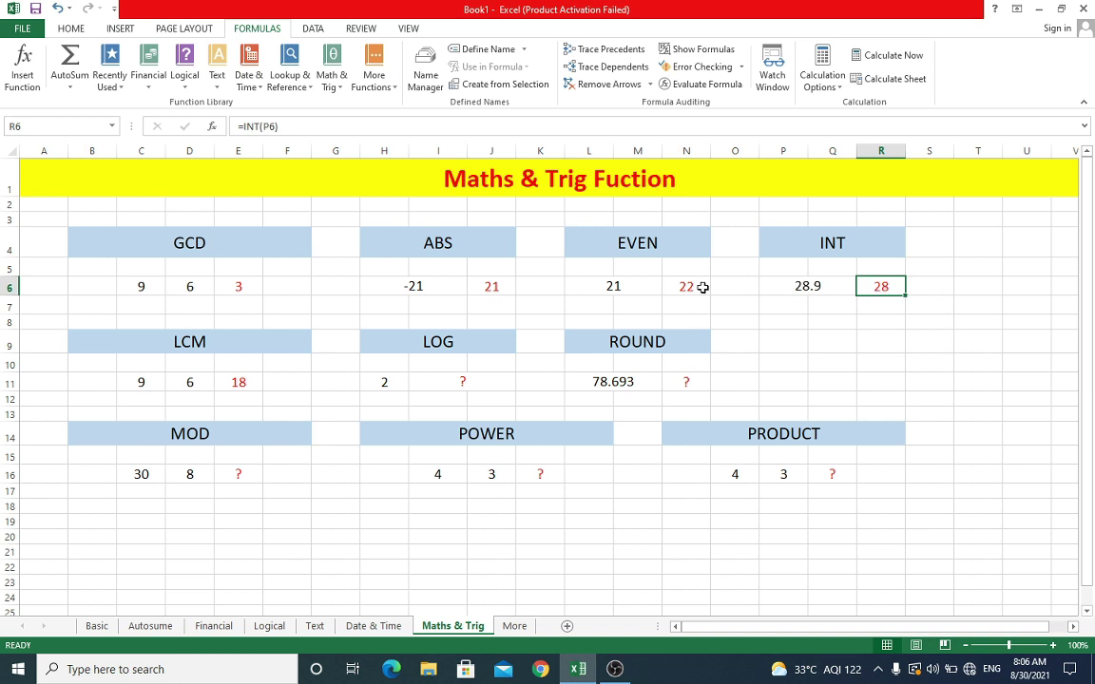
Enter =LOG(H11) in I11, giving 0.3010 as the logarithm of 2.
click(470, 339)
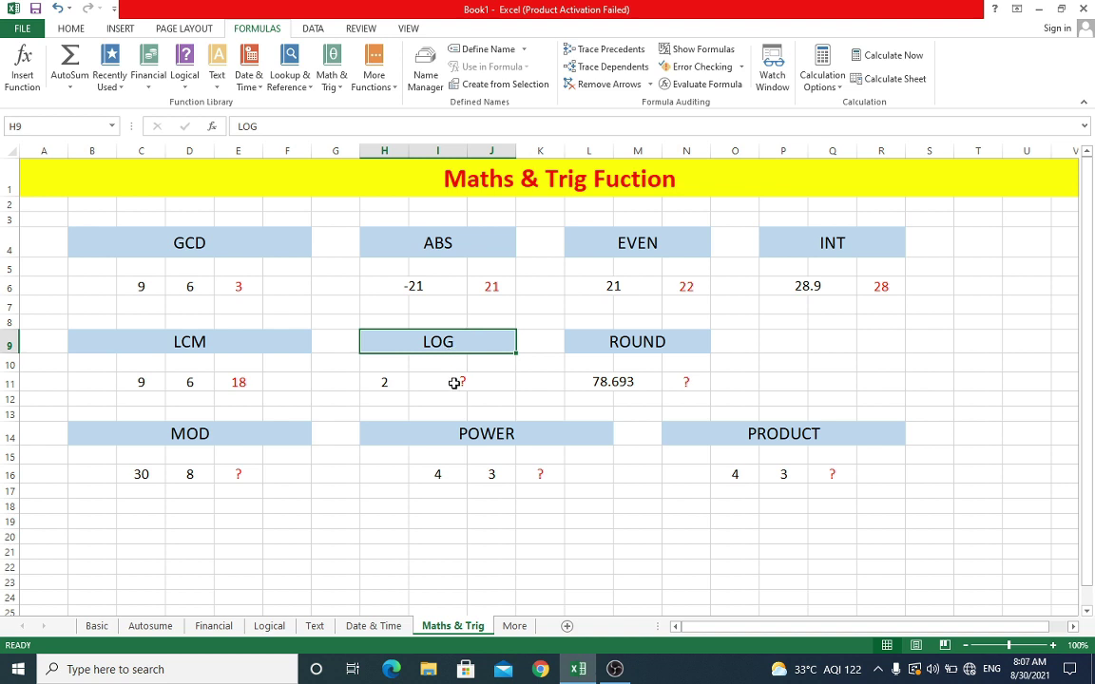
click(454, 383)
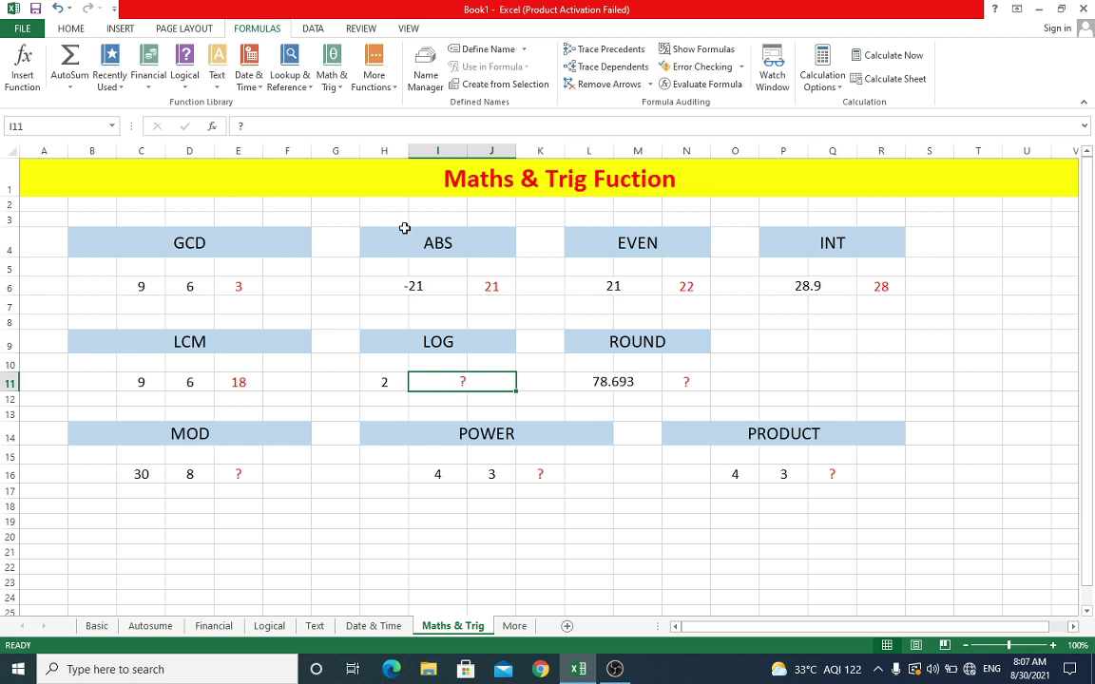
click(332, 76)
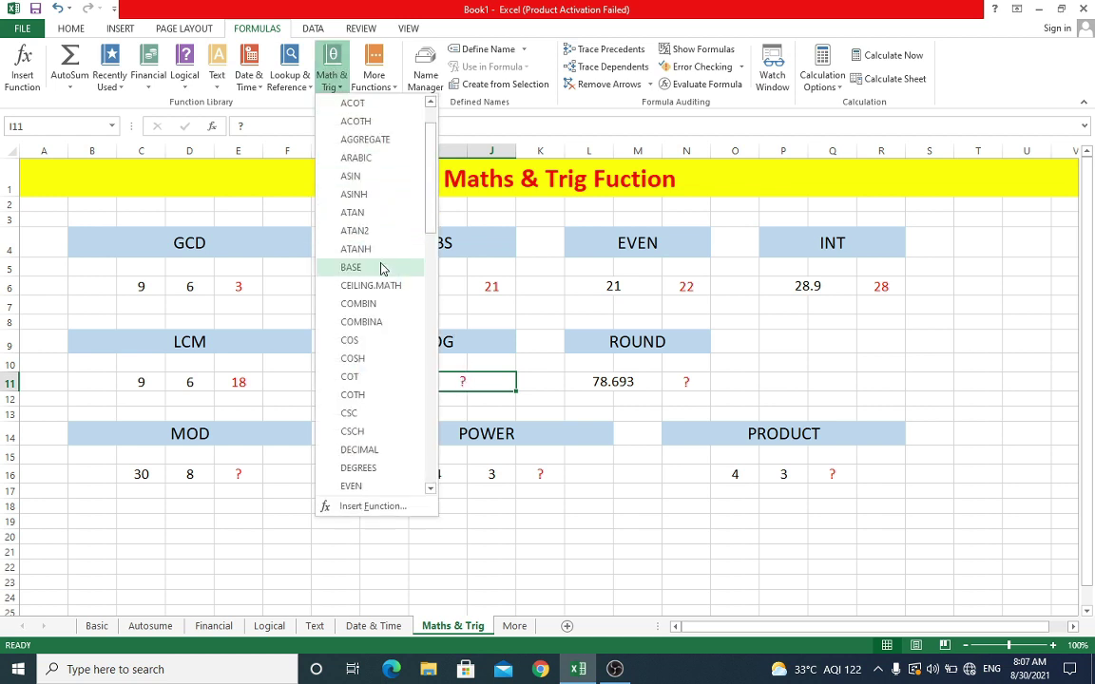
scroll(378, 269, down, 4)
scroll(379, 276, down, 1)
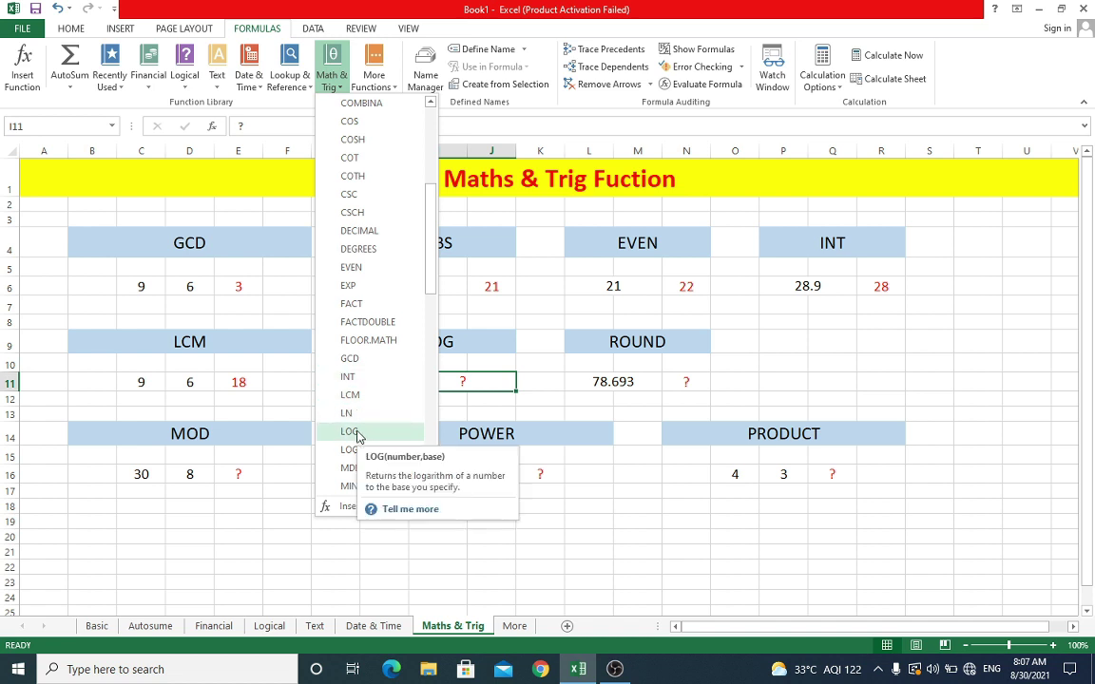
click(360, 435)
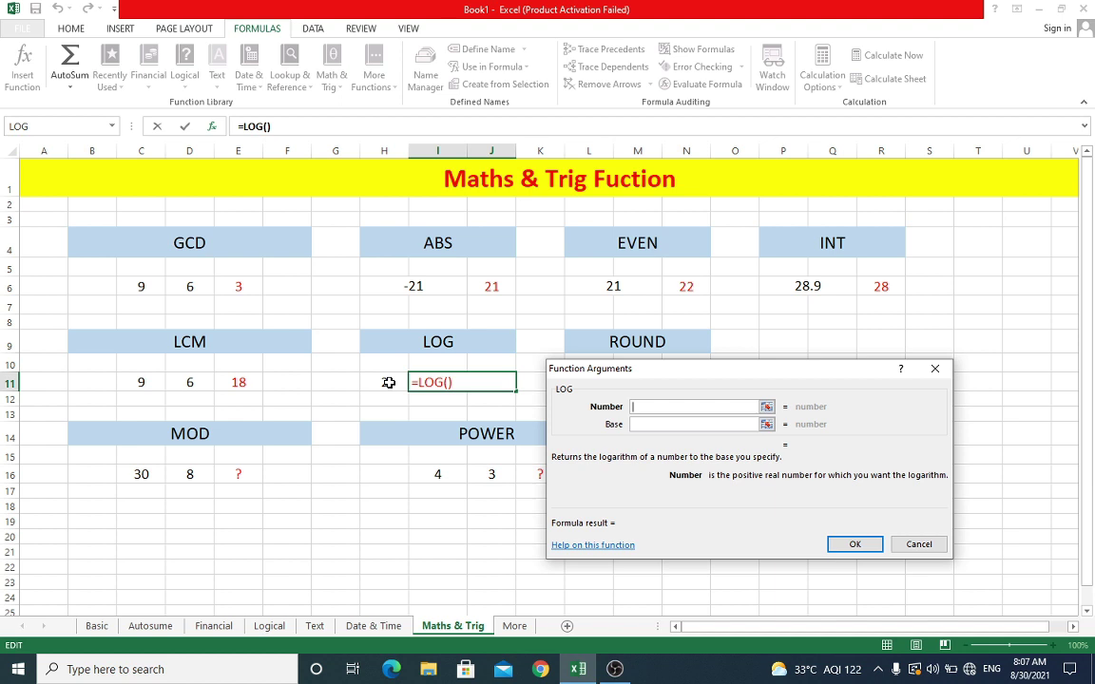
click(389, 382)
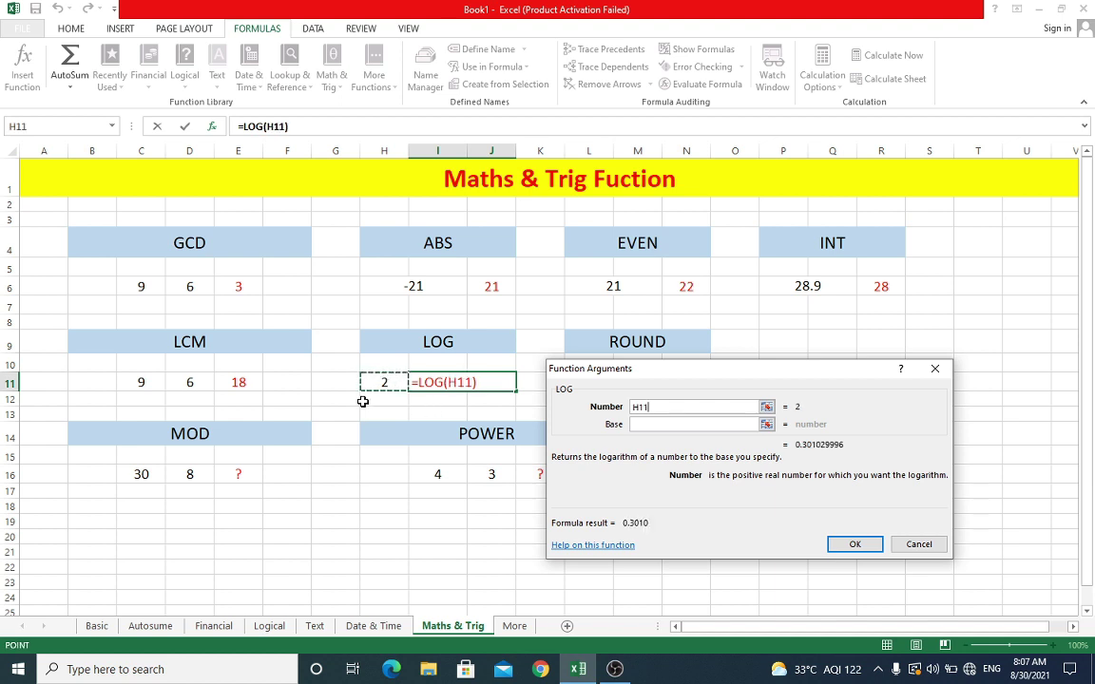
click(852, 545)
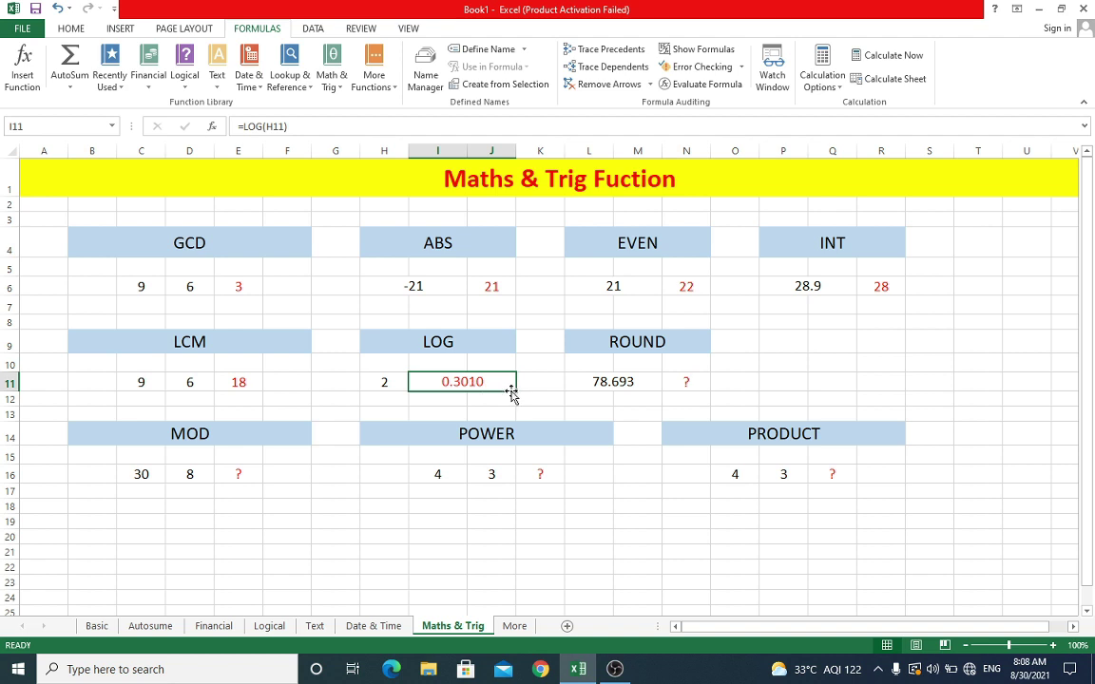
Check the value 78.693 in L11 and select the ROUND result cell N11.
click(646, 343)
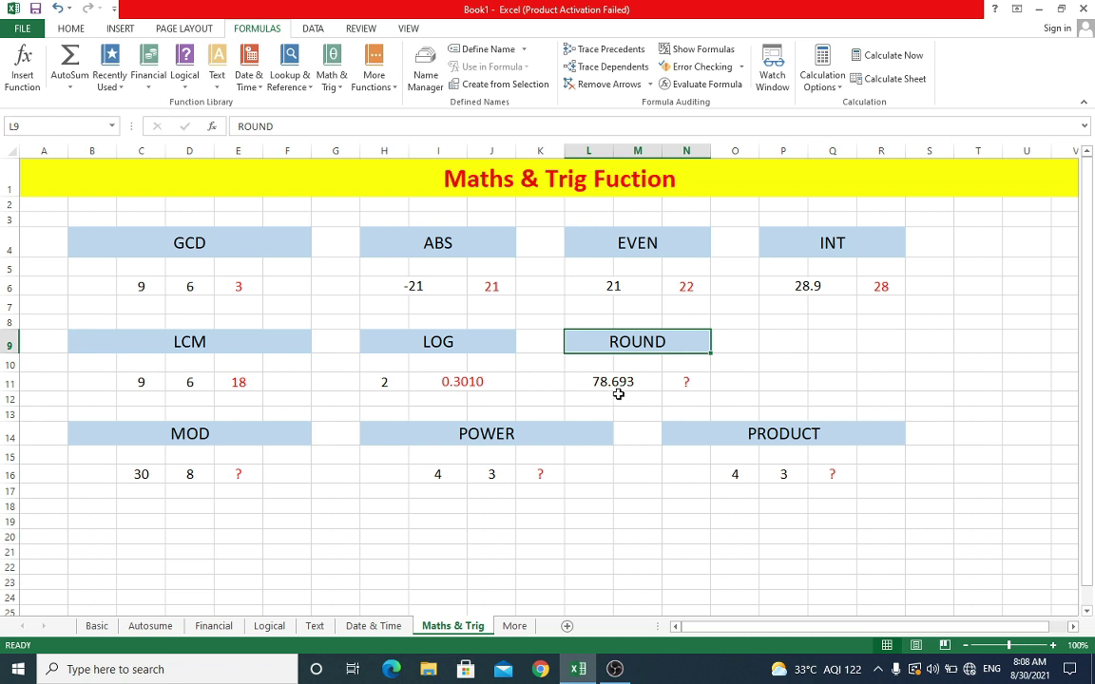
click(647, 382)
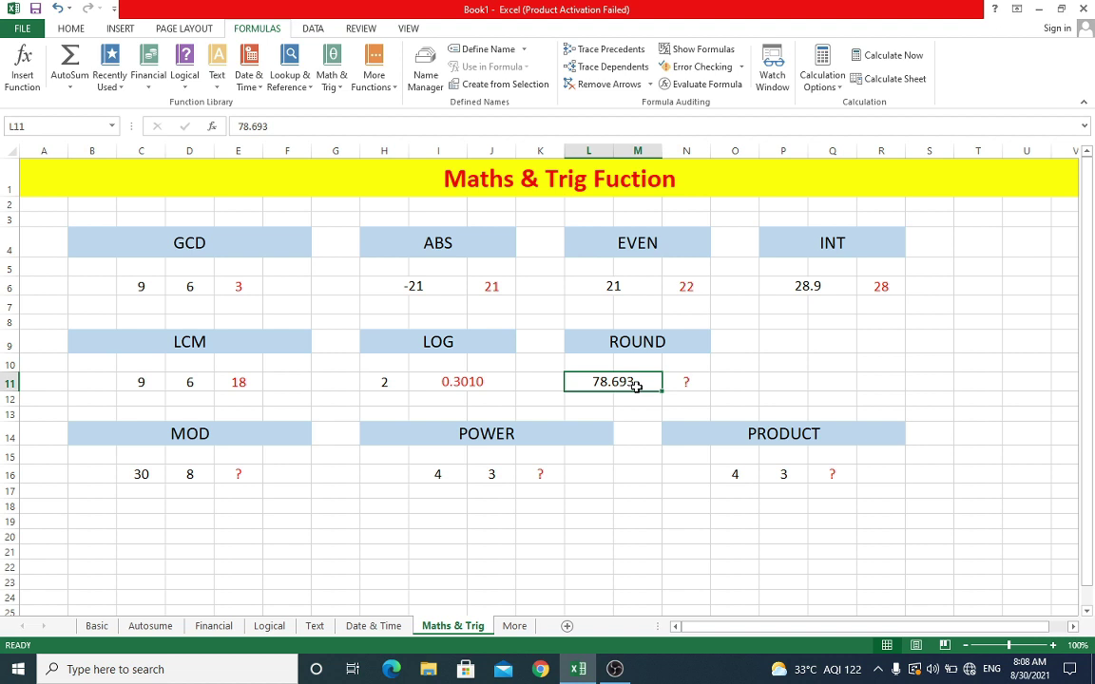
click(640, 344)
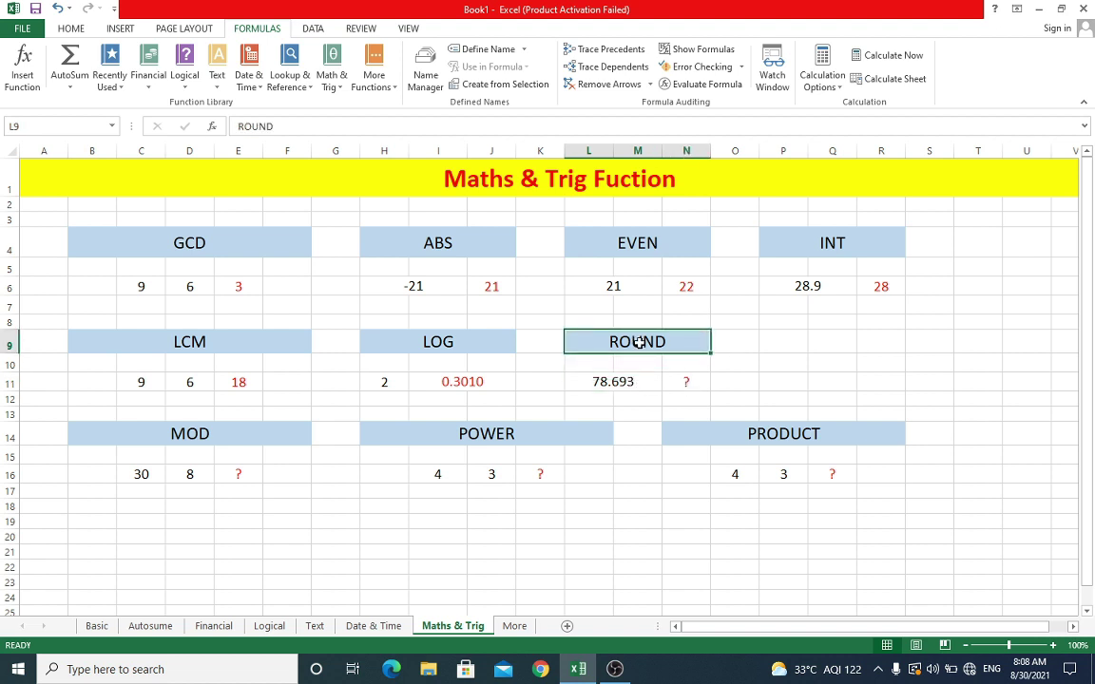
click(684, 383)
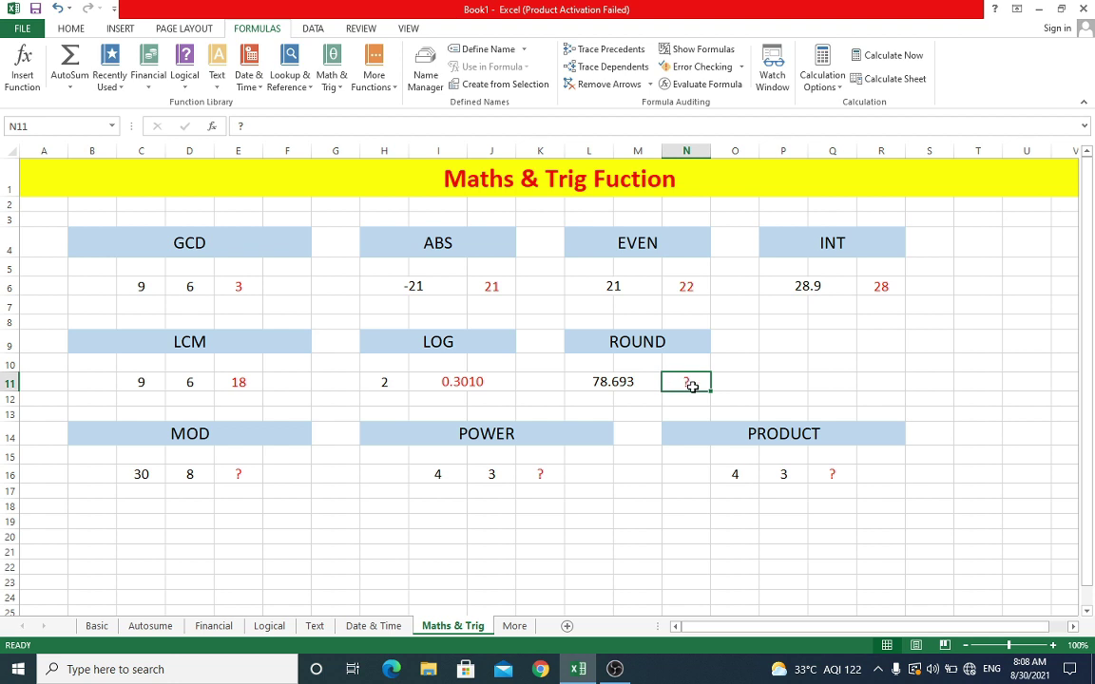
Insert =ROUND(L11,1) in N11 so 78.693 rounds to 78.7.
click(329, 81)
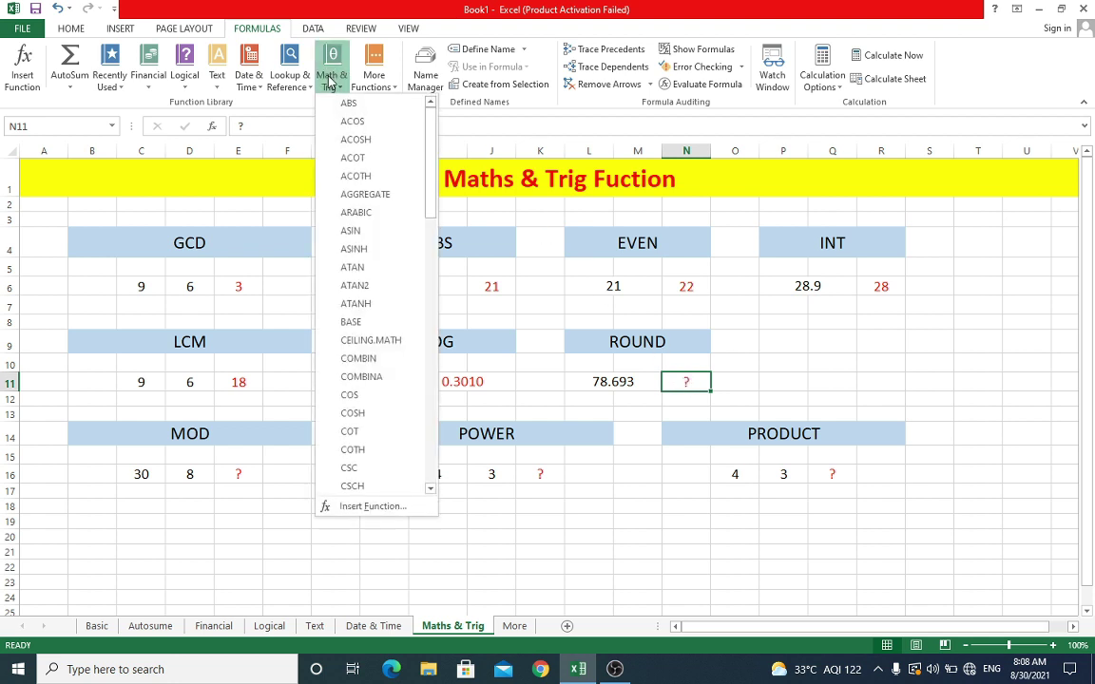
scroll(364, 271, down, 1)
scroll(366, 277, down, 3)
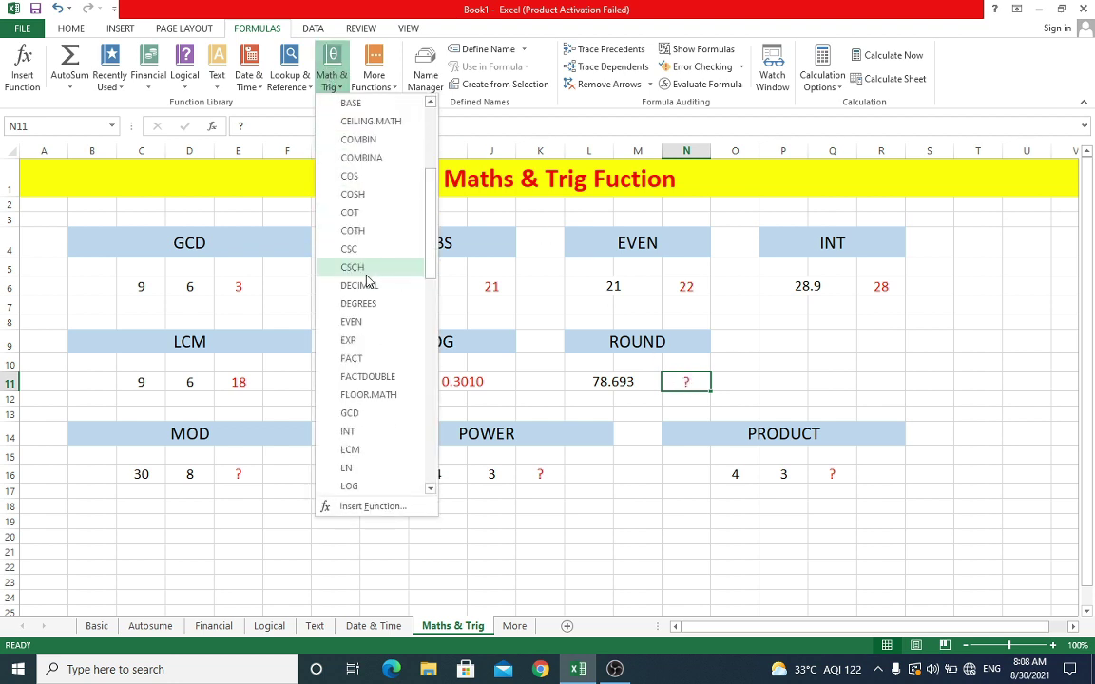
scroll(371, 299, down, 4)
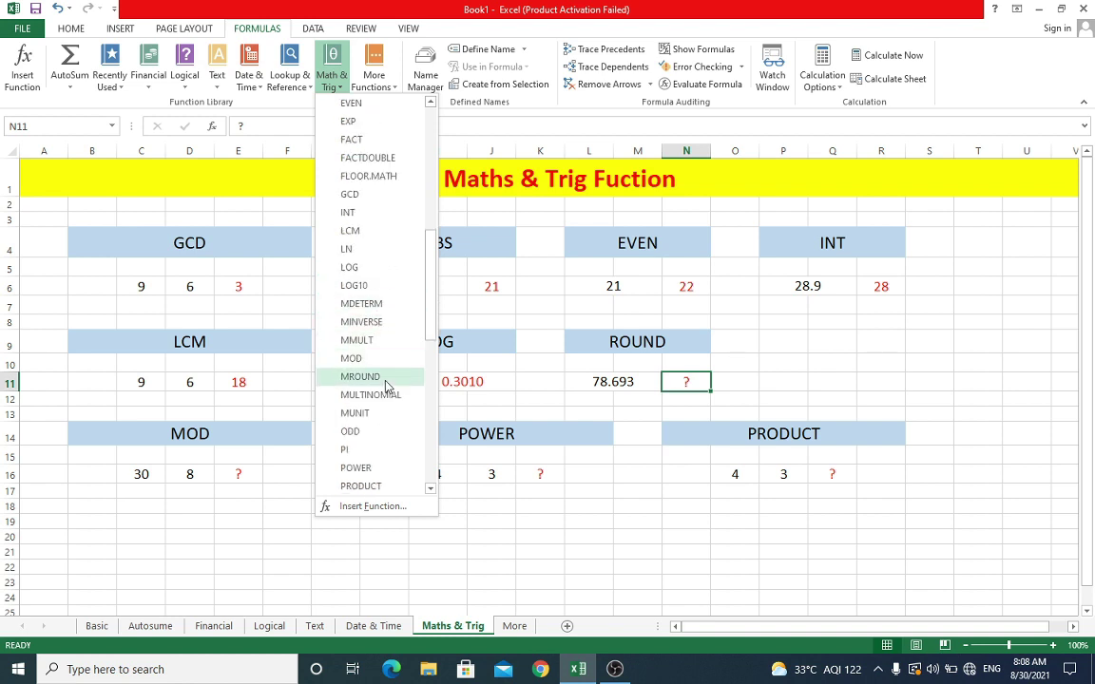
scroll(385, 323, down, 2)
scroll(388, 333, down, 2)
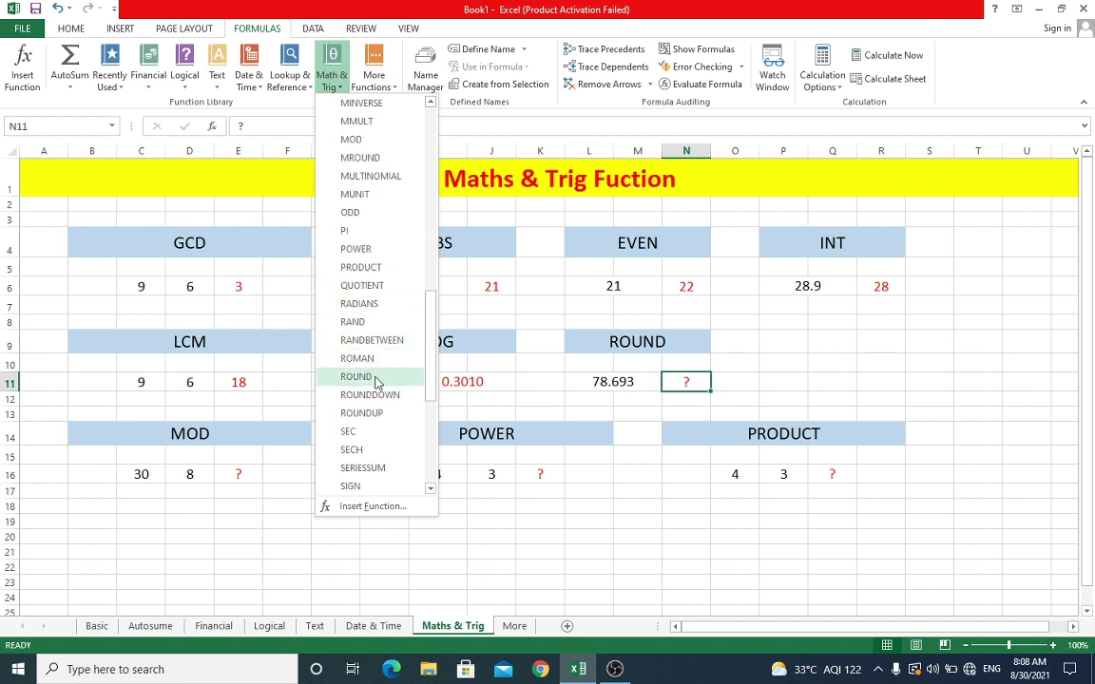
click(351, 377)
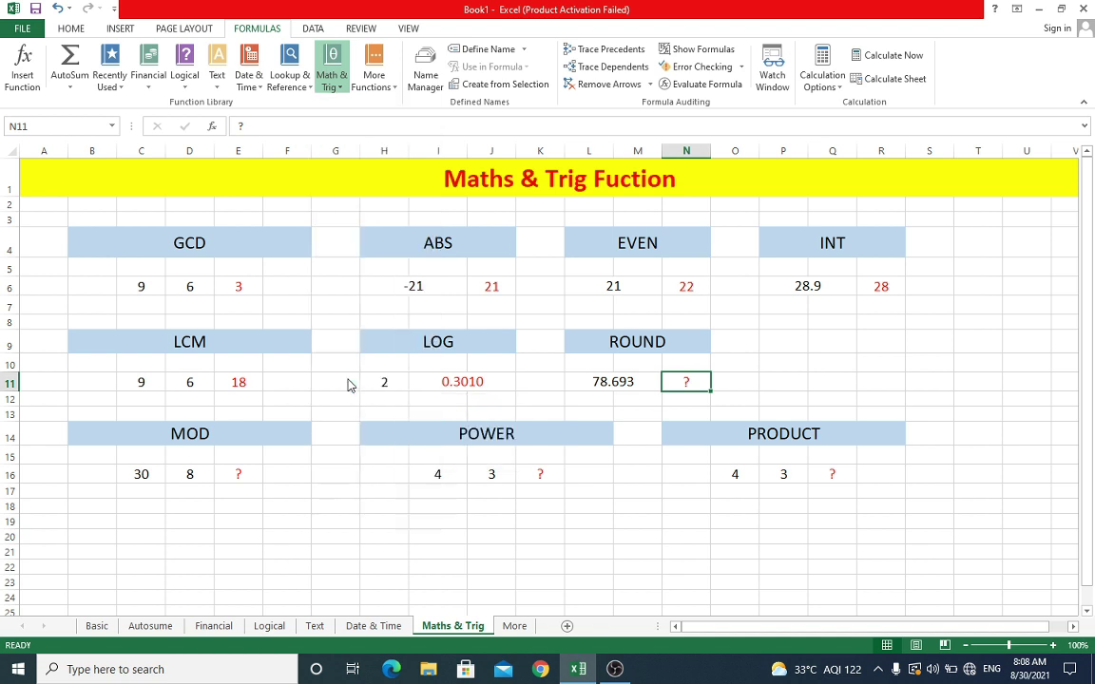
drag(697, 374, 680, 440)
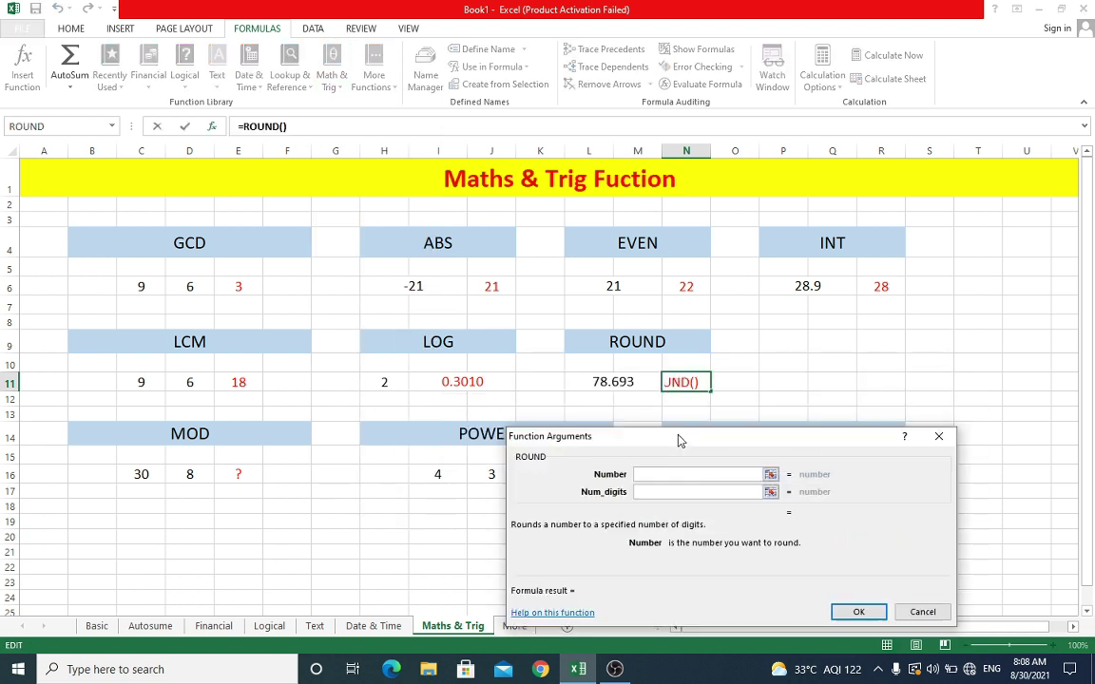
click(620, 383)
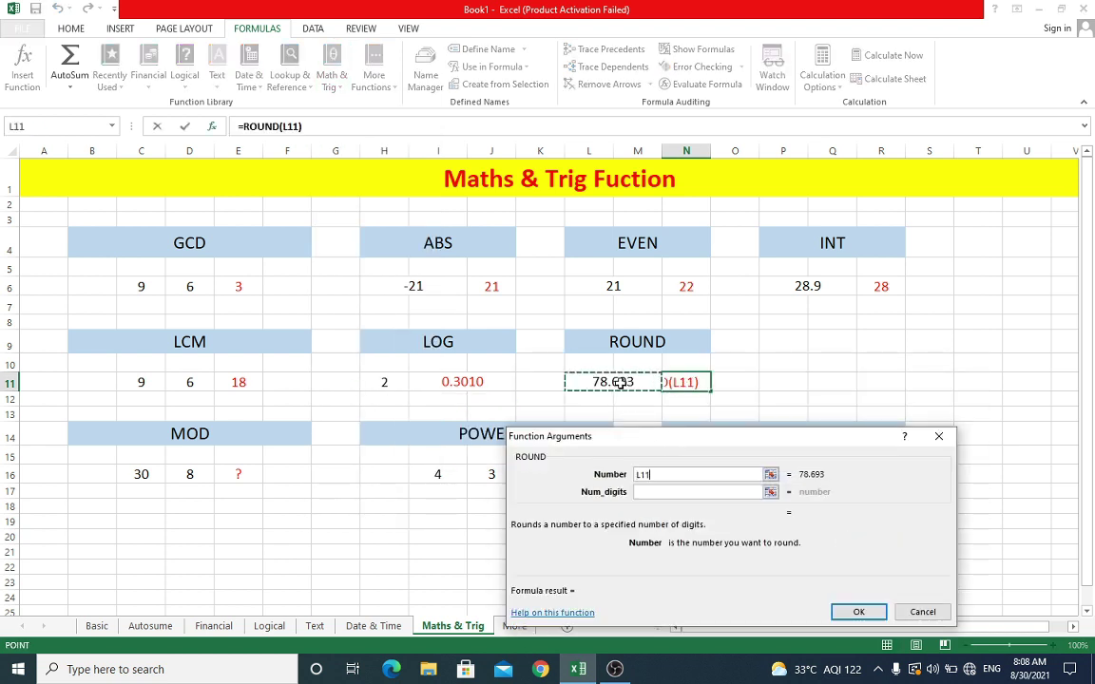
click(656, 493)
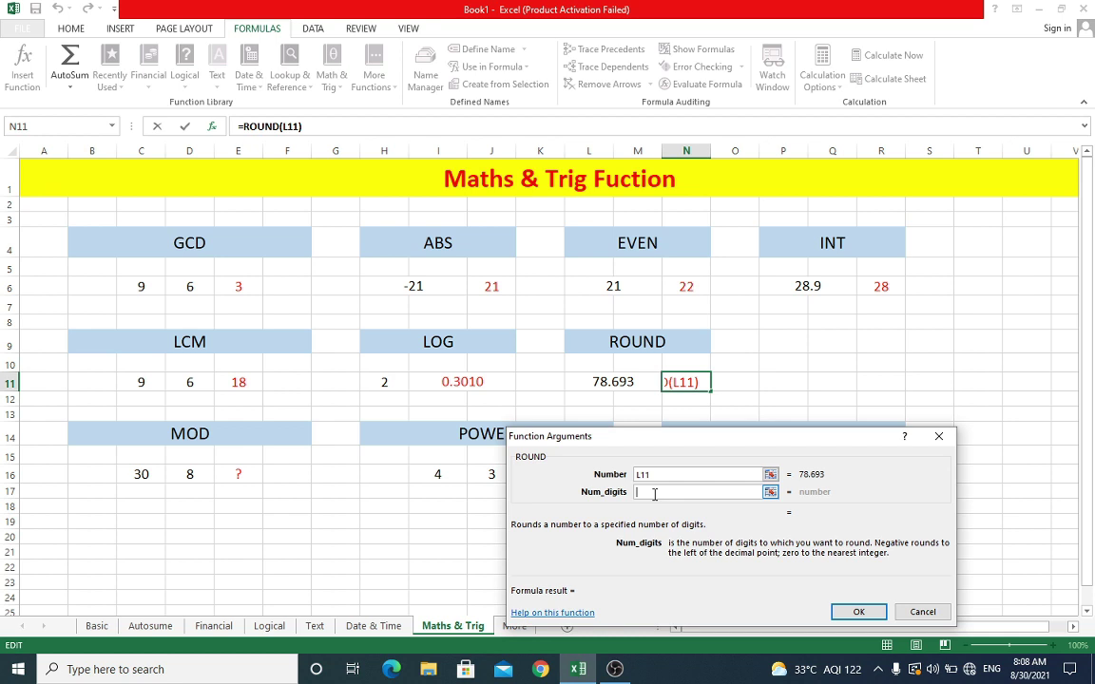
text(2)
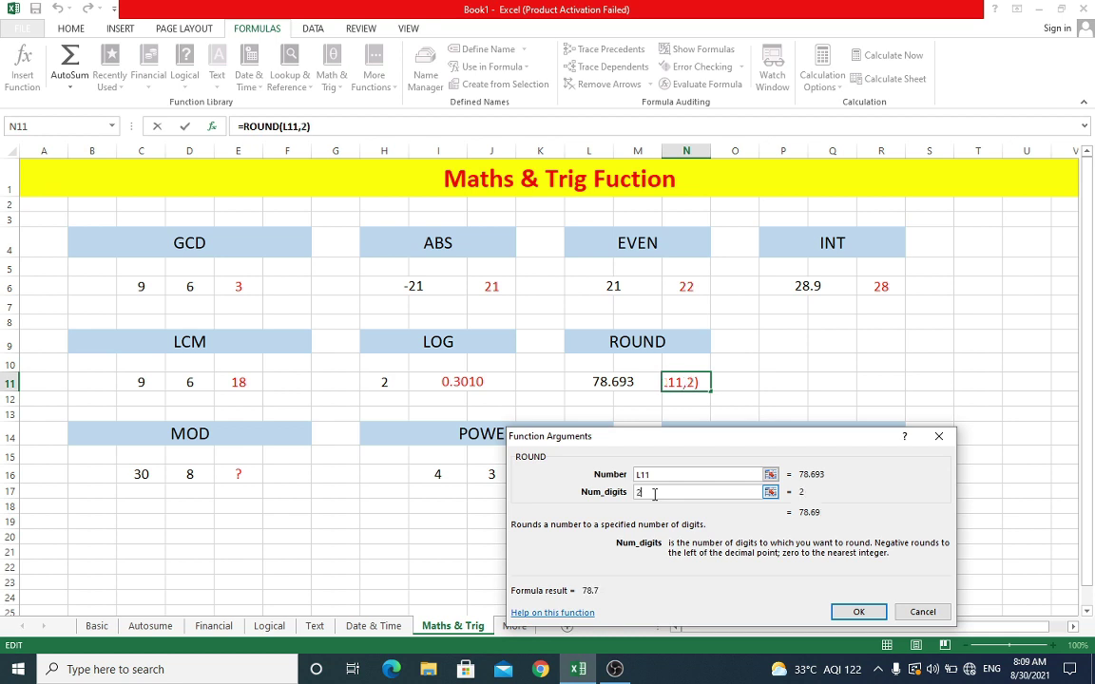
key(BackSpace)
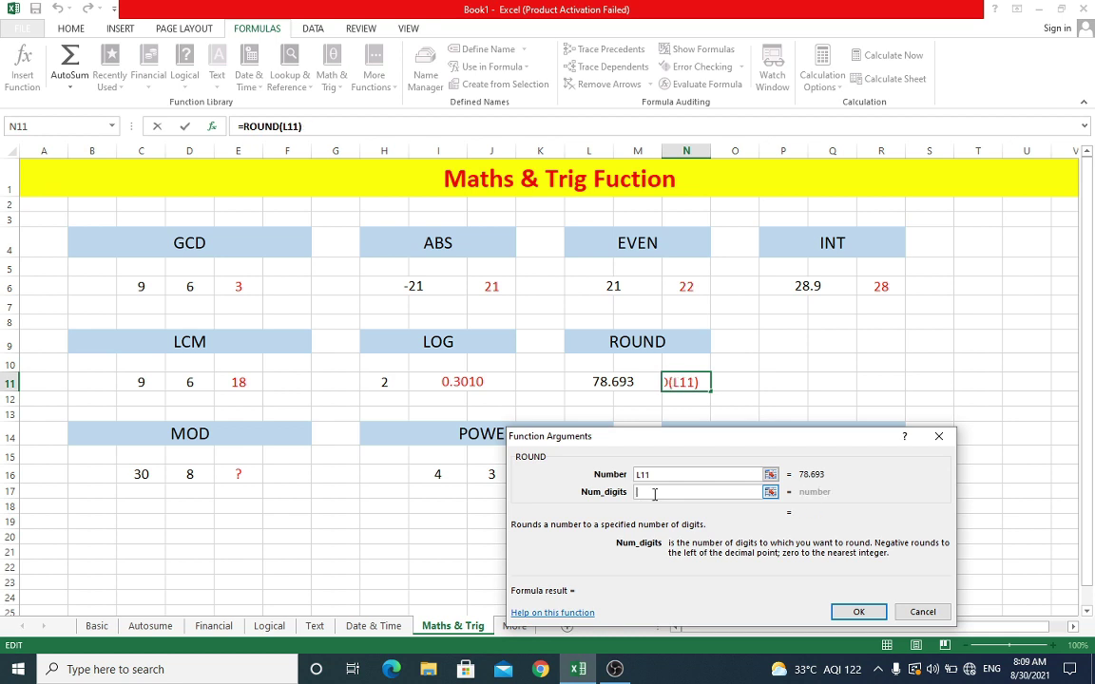
text(1)
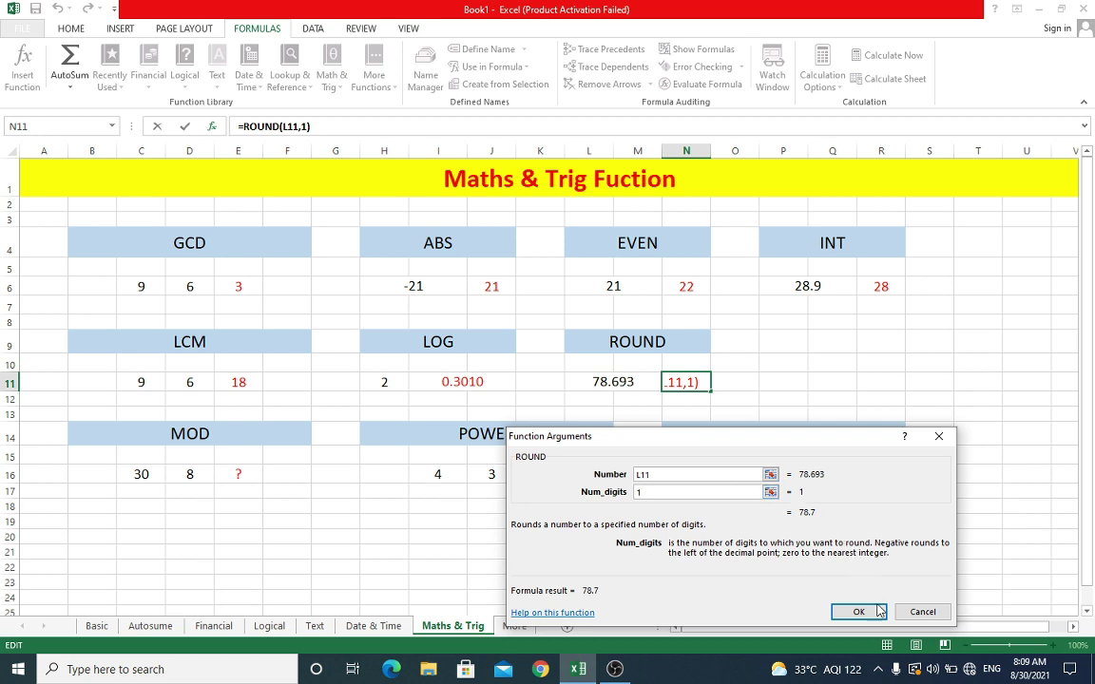
click(855, 611)
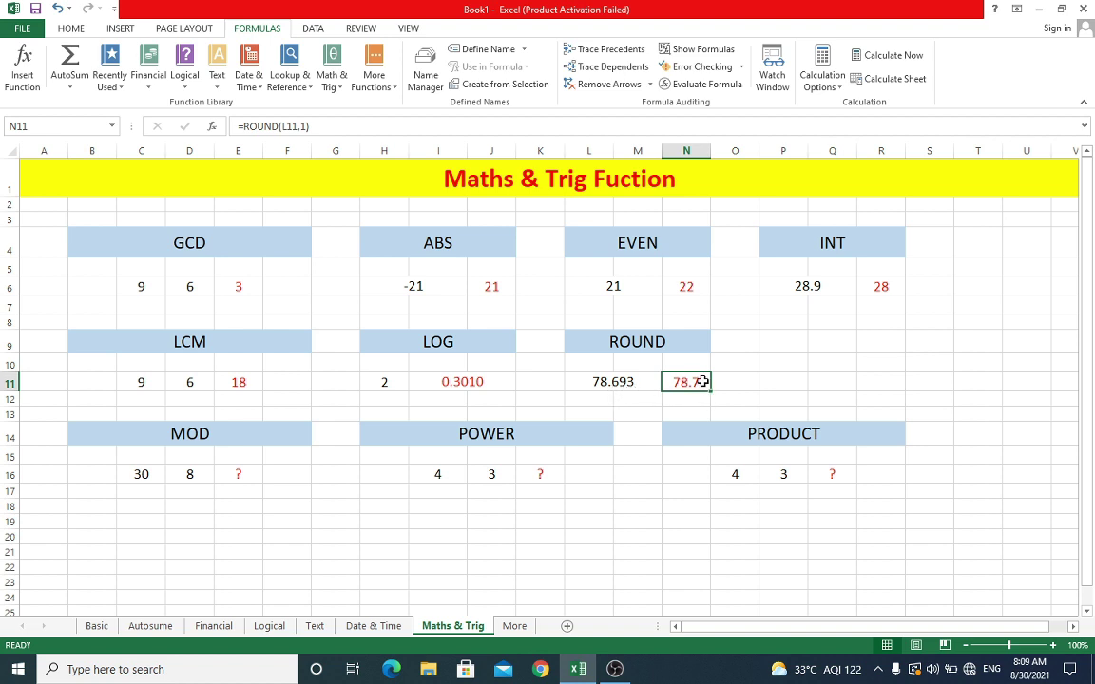
Locate the MOD example and select its result cell E16.
click(665, 350)
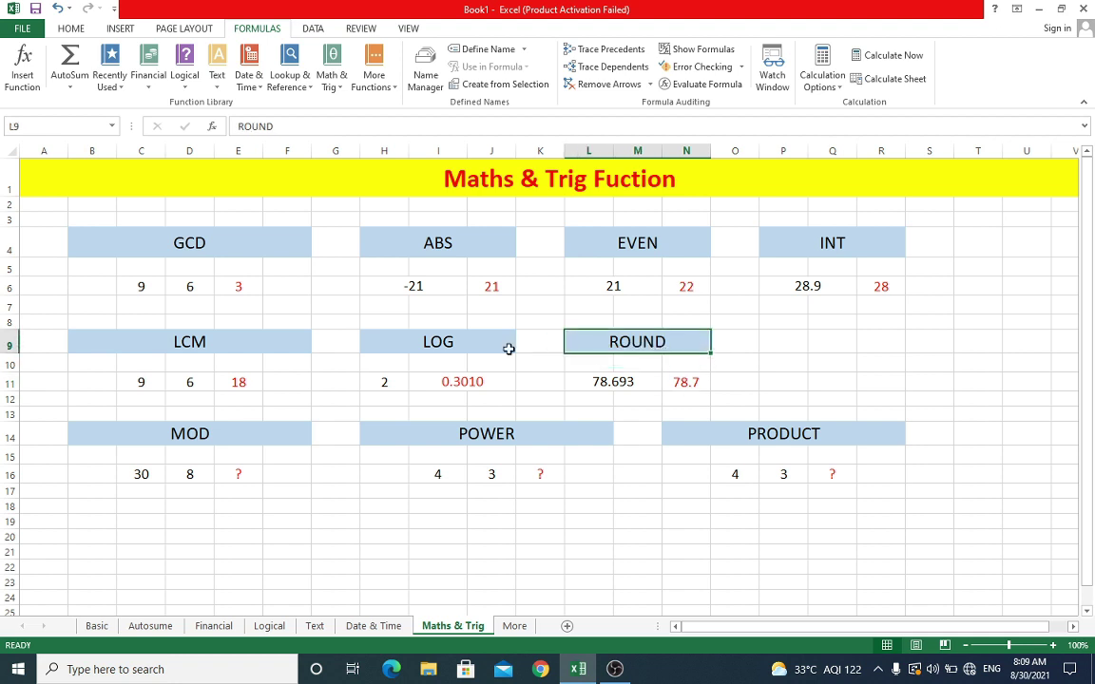
click(219, 432)
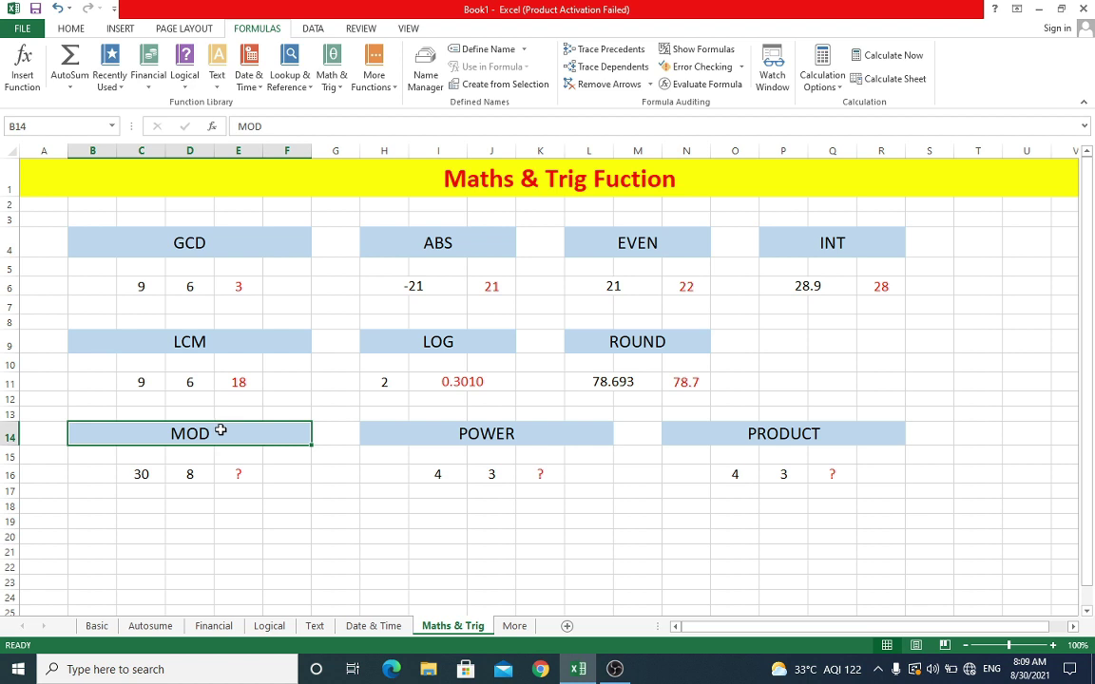
click(237, 475)
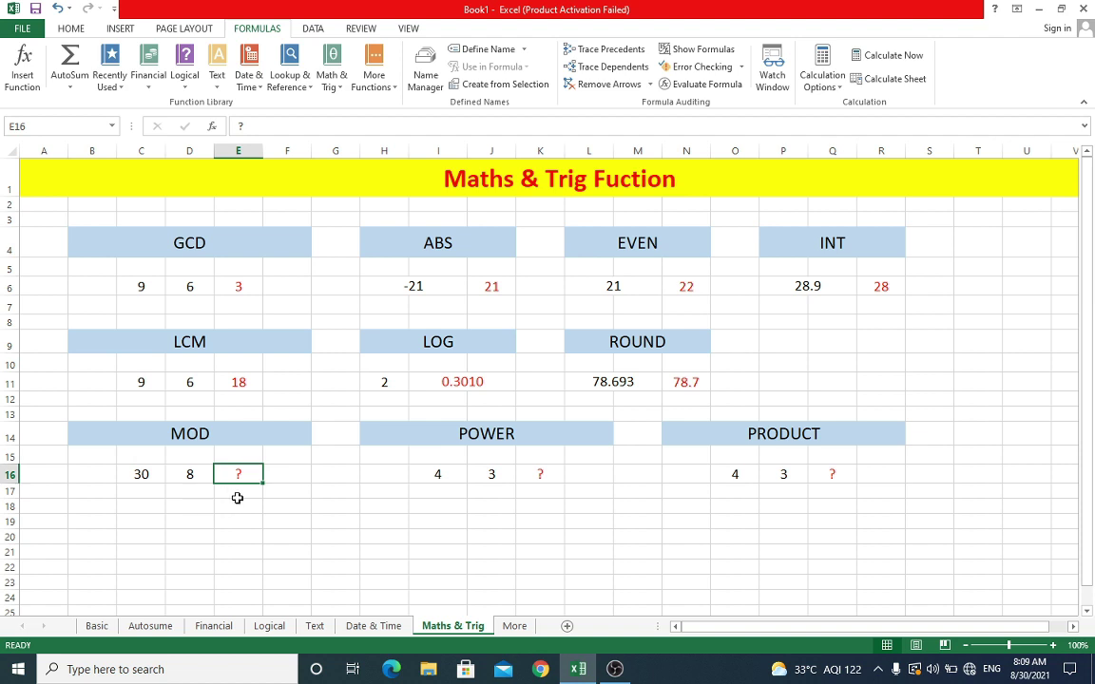
click(210, 434)
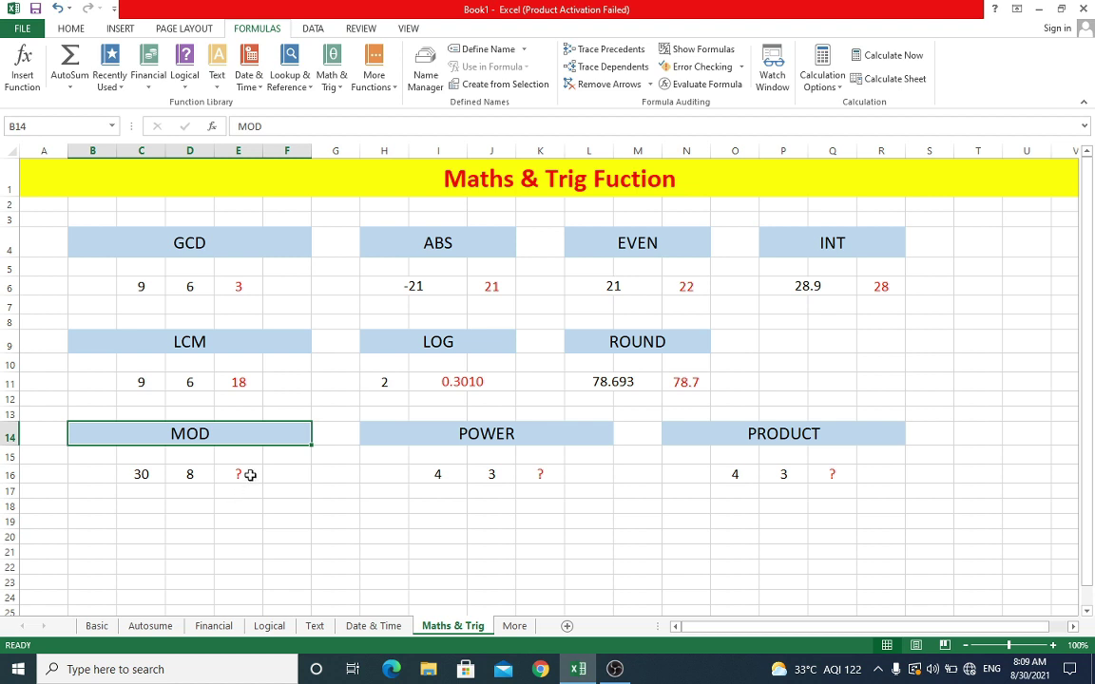
click(250, 474)
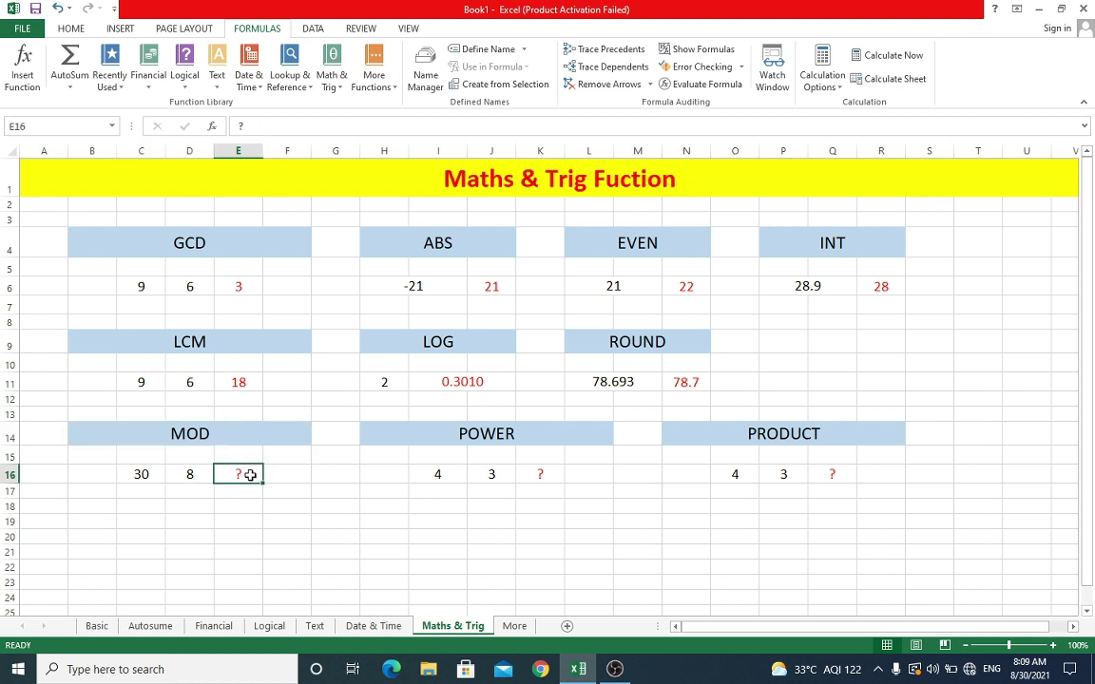
Insert =MOD(C16,D16) in E16, giving remainder 6 for 30 divided by 8.
click(333, 83)
scroll(370, 304, down, 3)
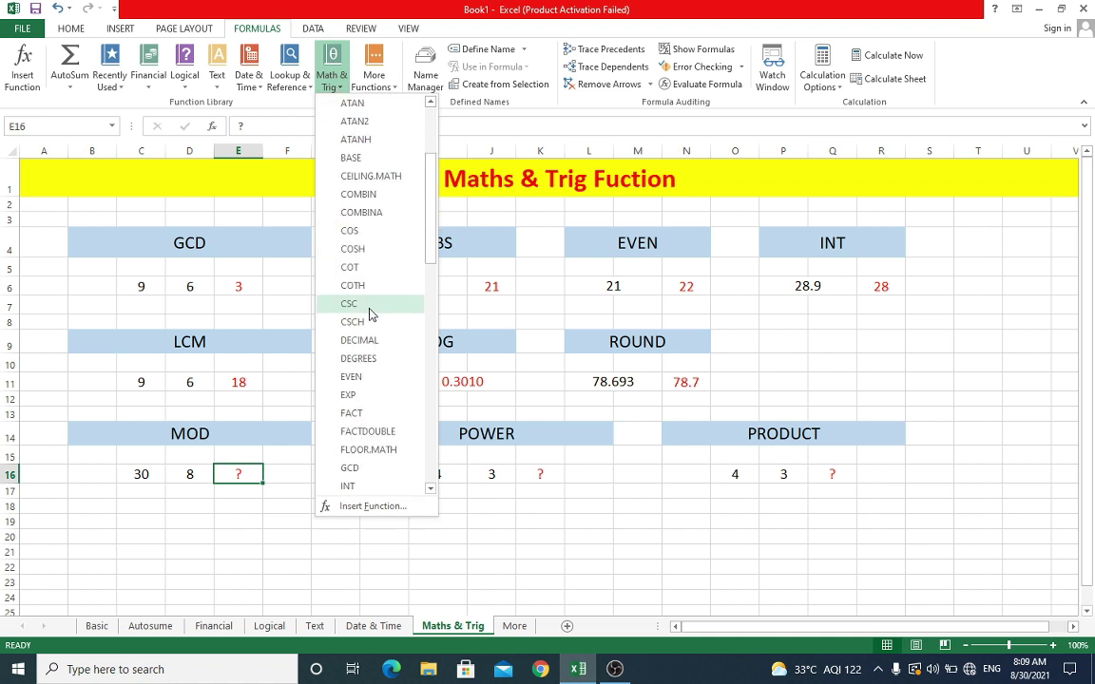
scroll(371, 314, down, 2)
scroll(374, 318, down, 1)
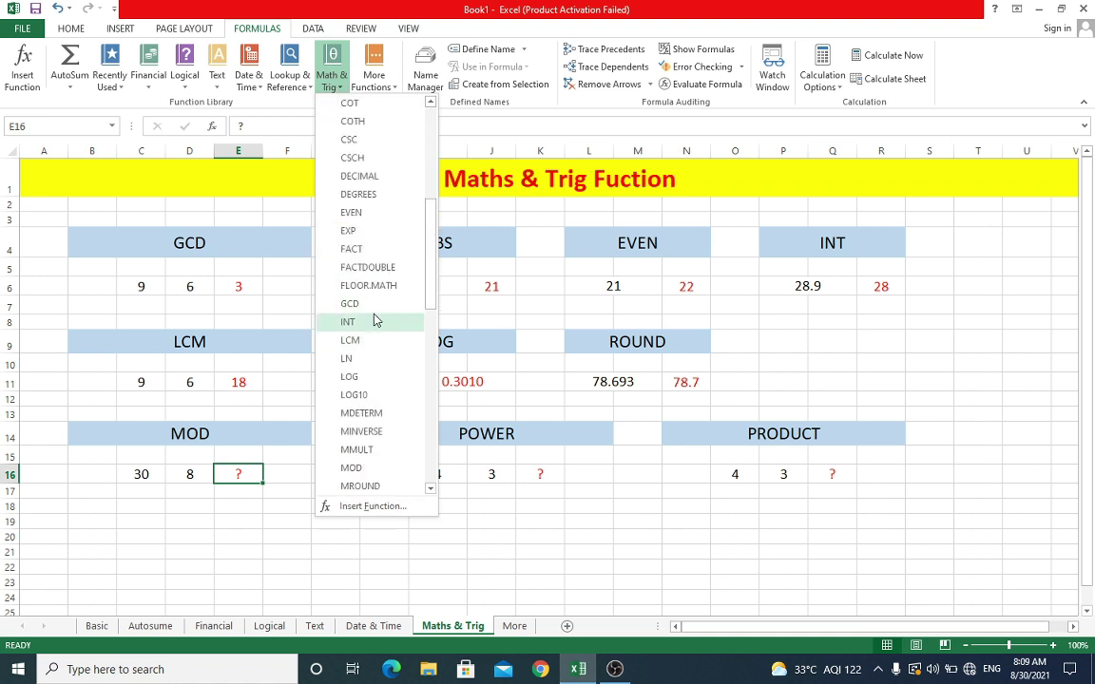
click(352, 469)
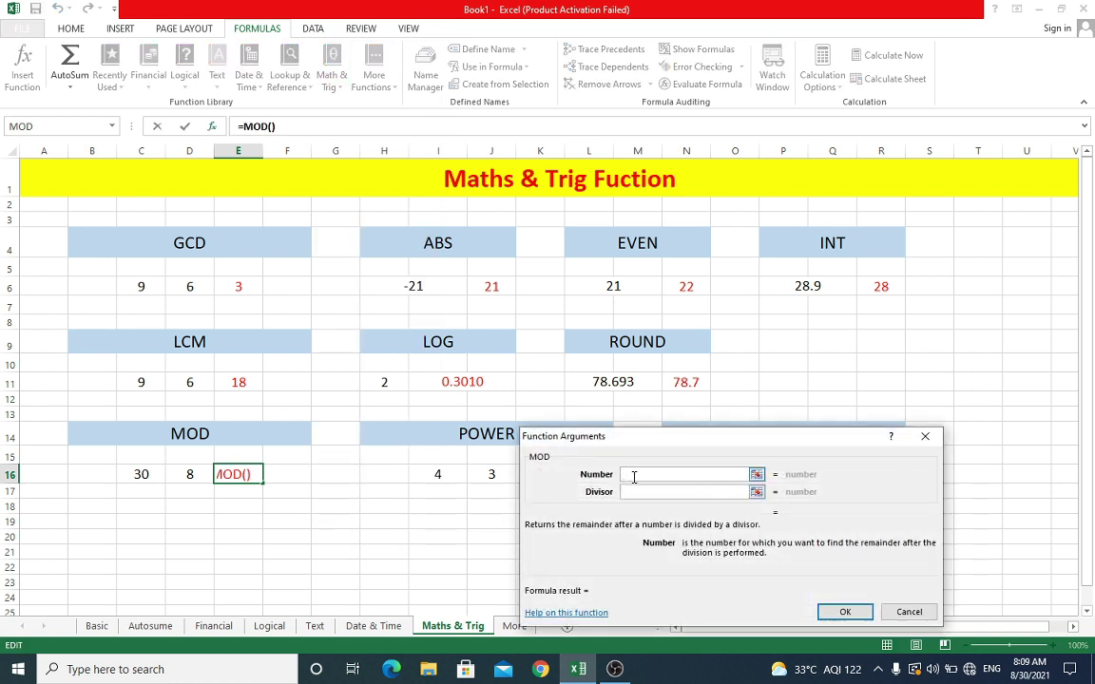
click(138, 474)
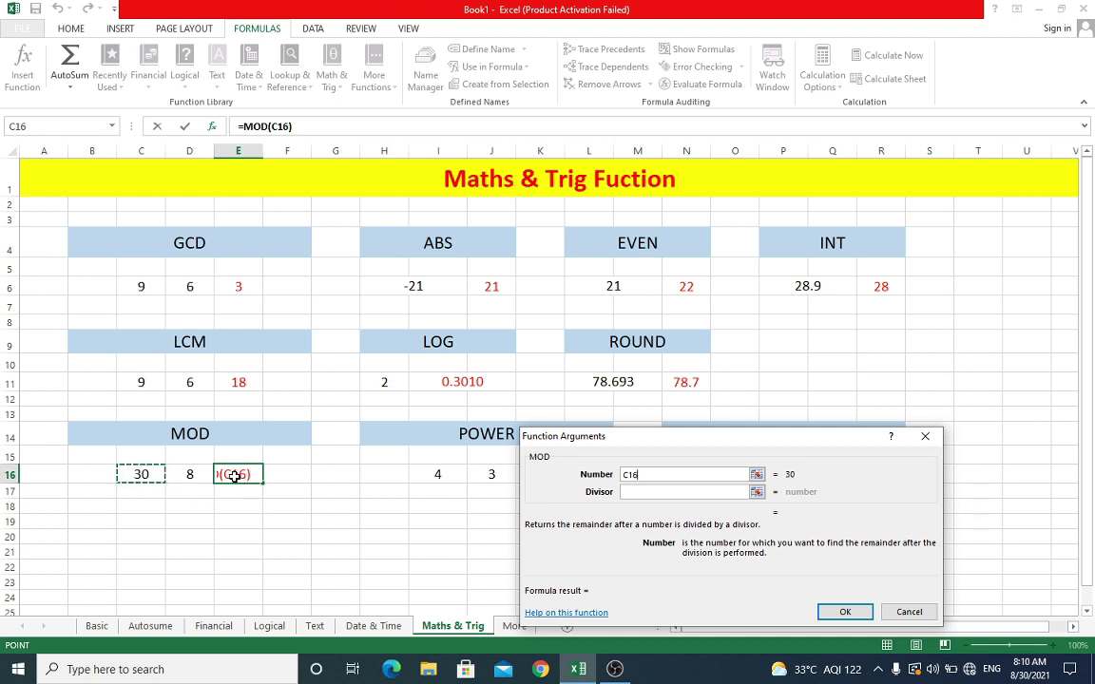
click(635, 493)
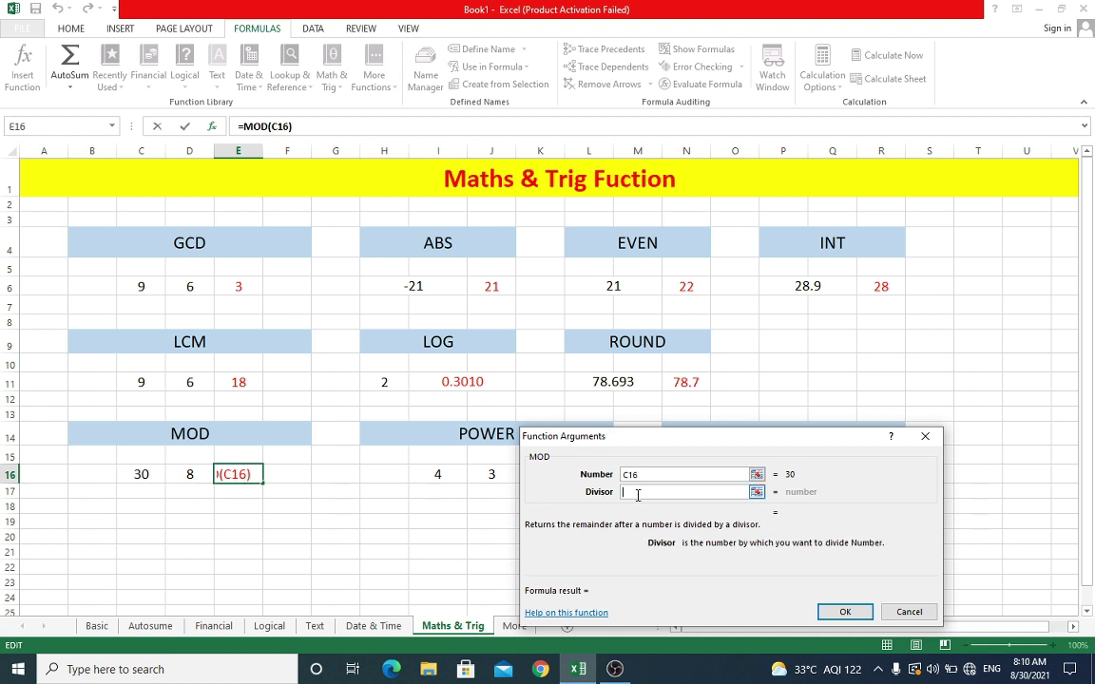
click(195, 475)
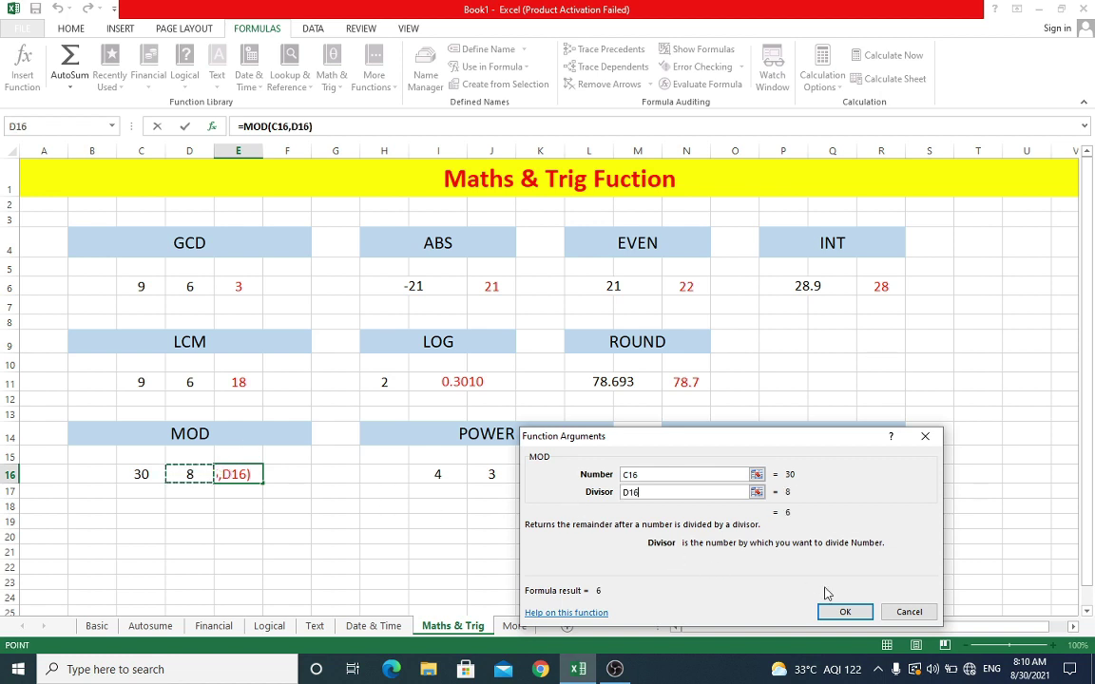
click(841, 612)
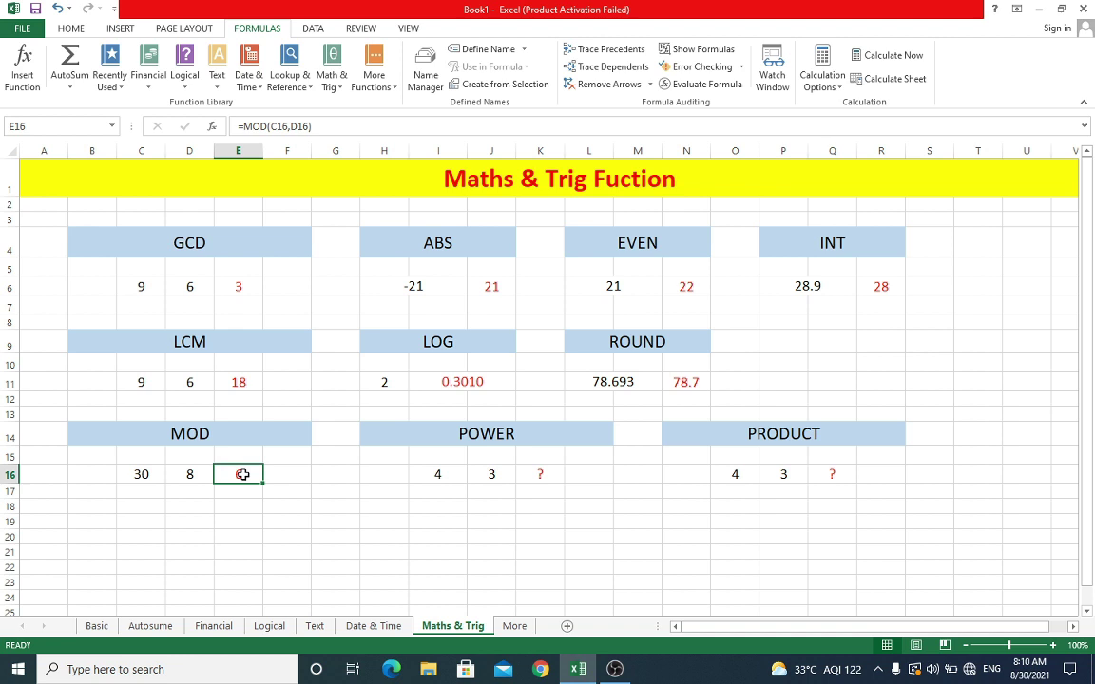
Enter =POWER(I16,J16) in K16, raising 4 to the power 3 for 64.
click(432, 437)
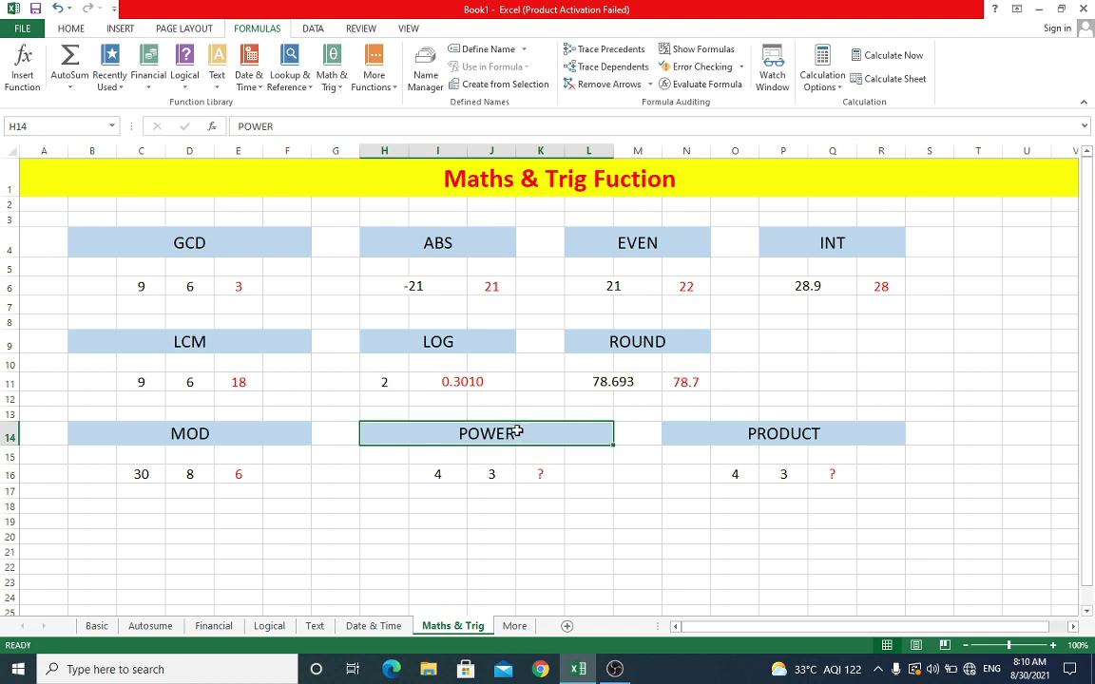
click(544, 476)
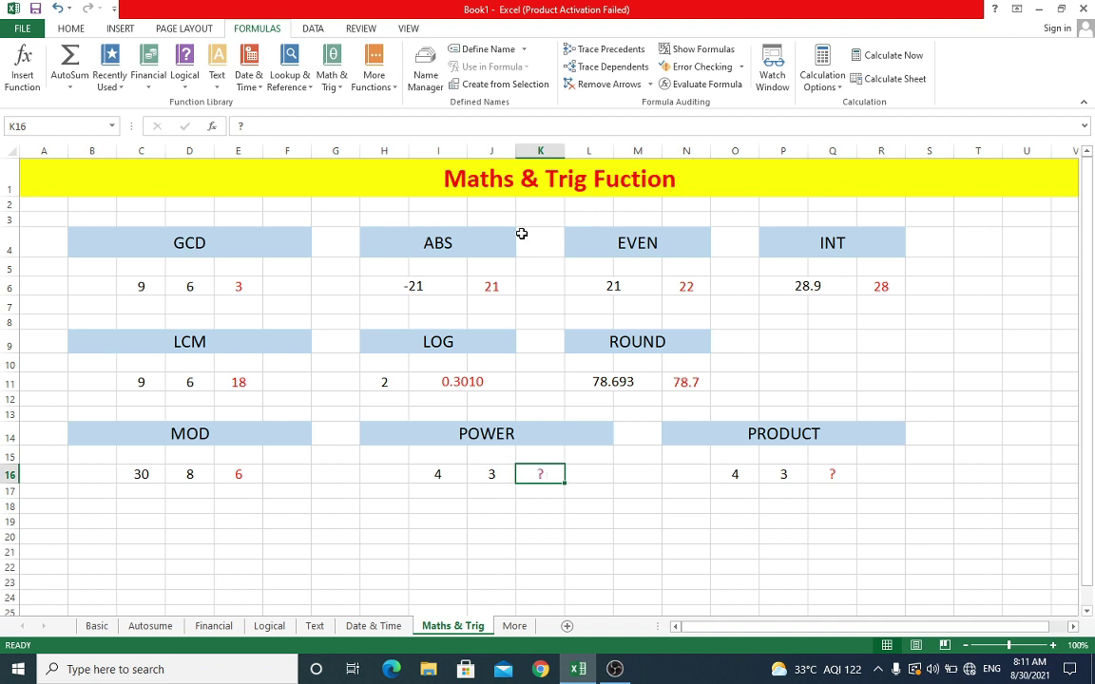
click(340, 84)
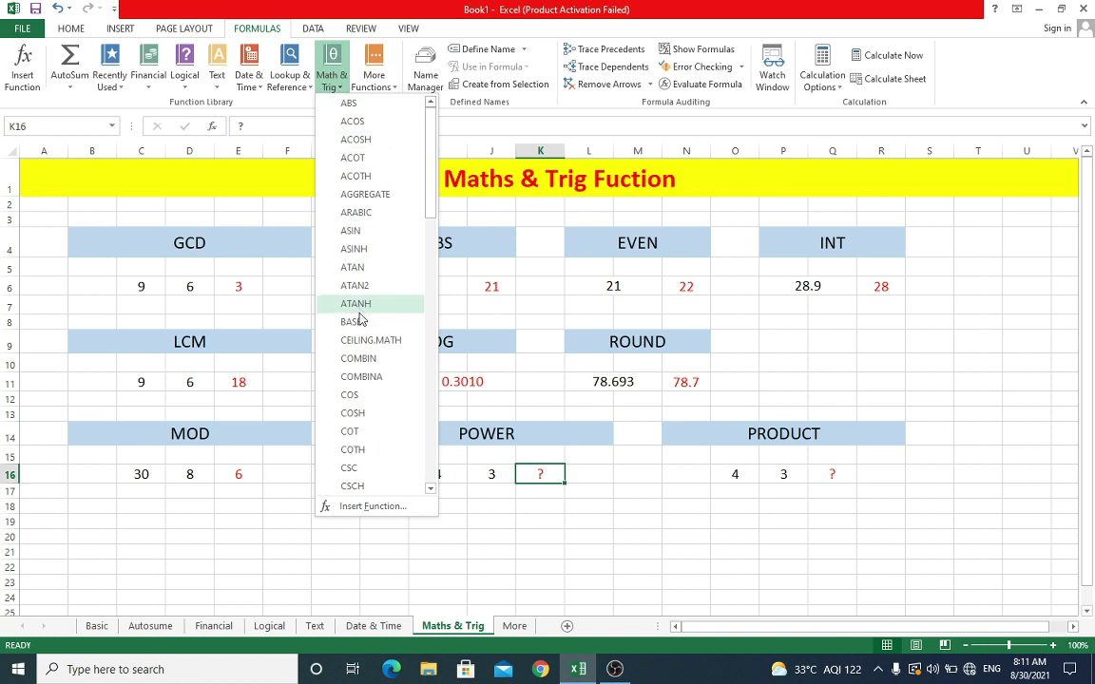
scroll(362, 316, down, 5)
scroll(369, 354, down, 3)
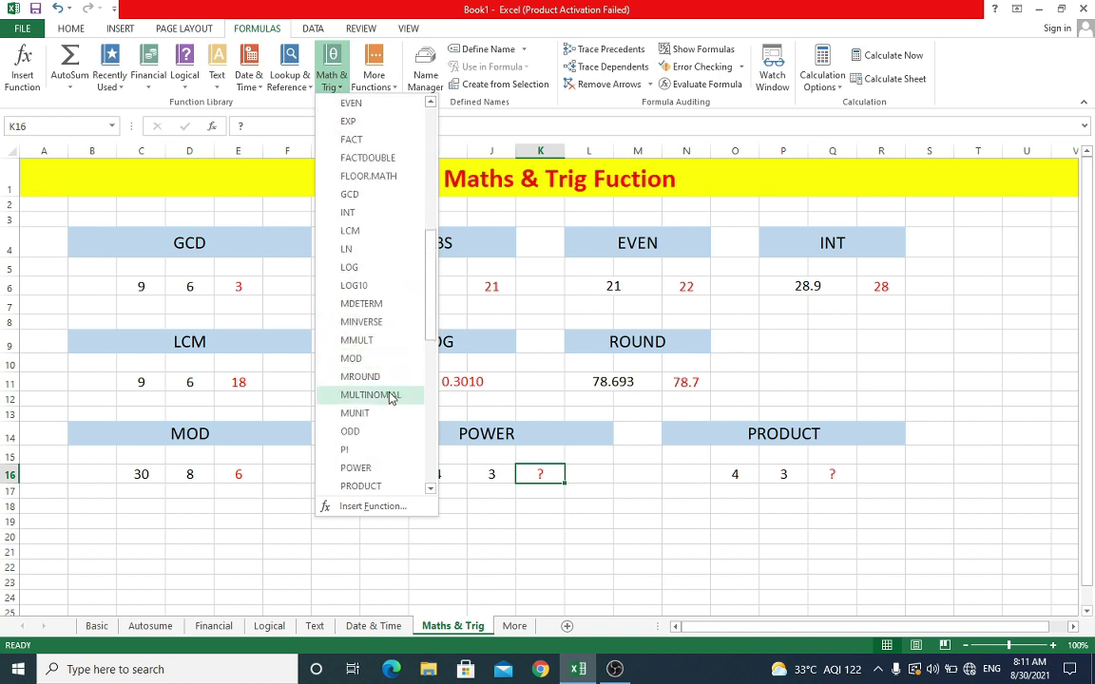
scroll(383, 293, down, 3)
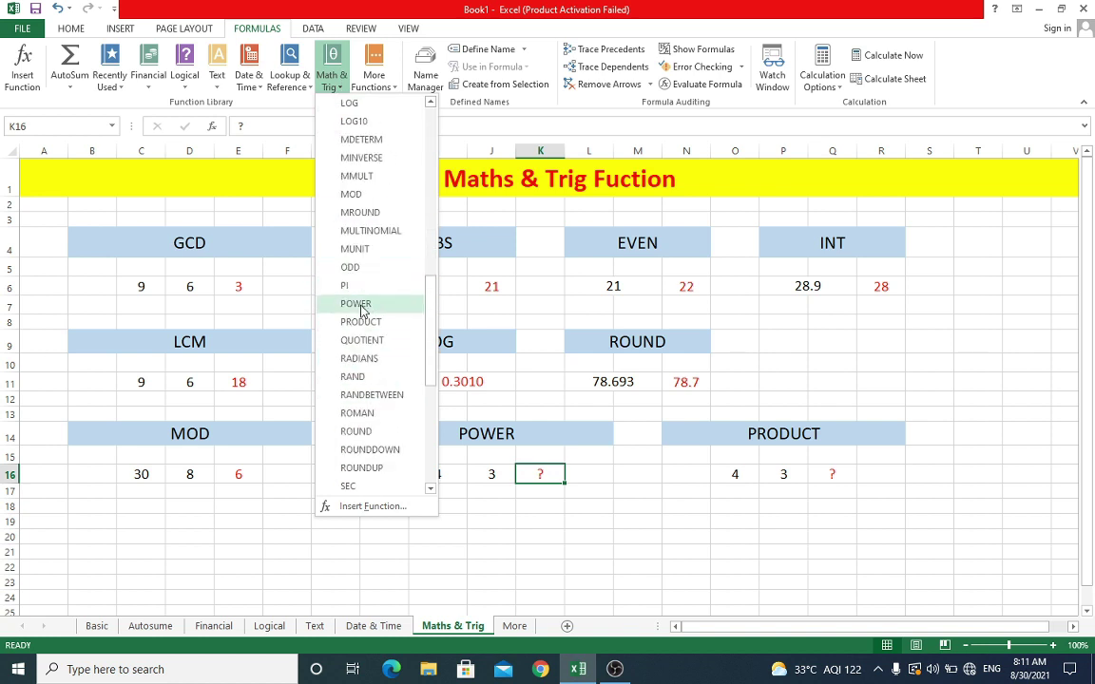
click(360, 306)
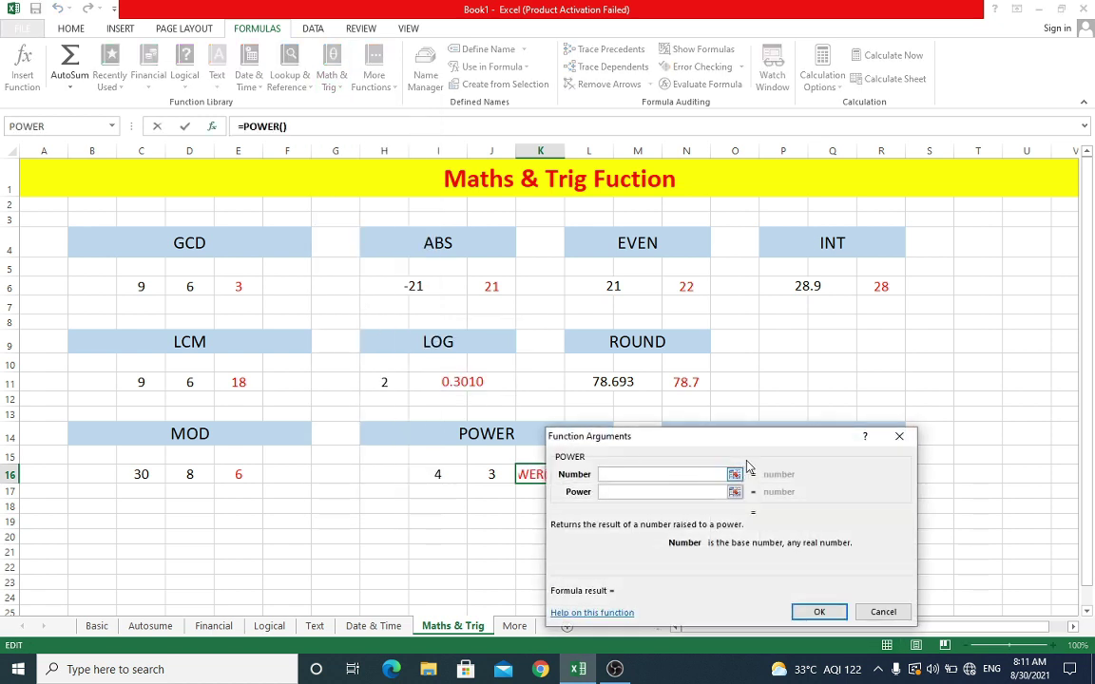
drag(752, 445, 801, 362)
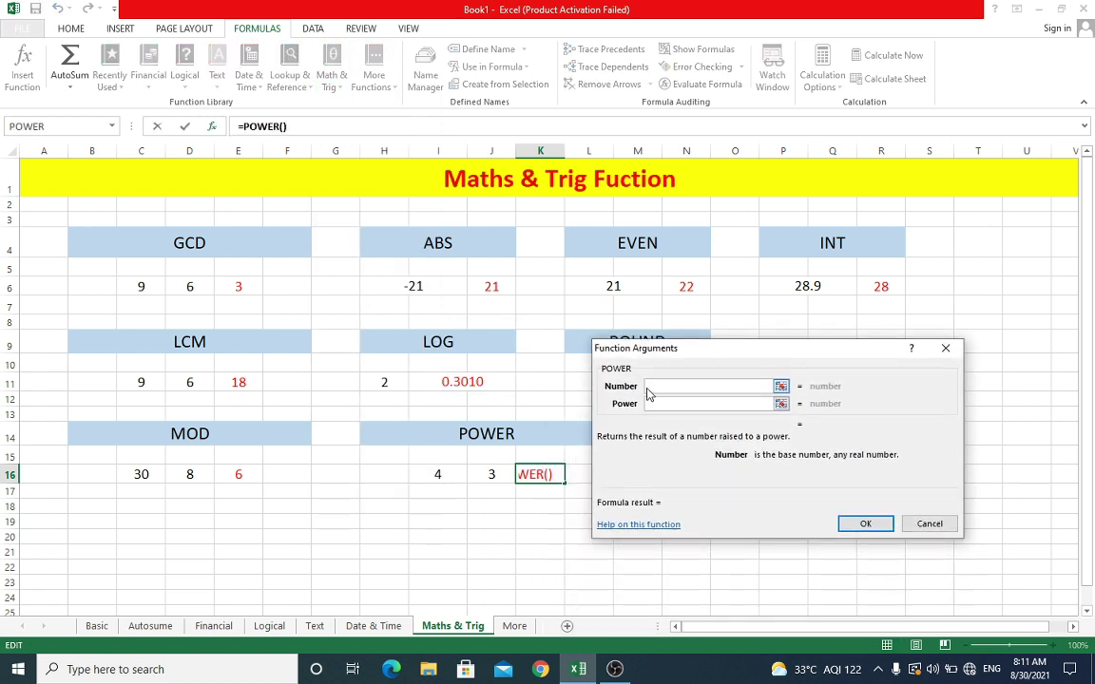
click(443, 474)
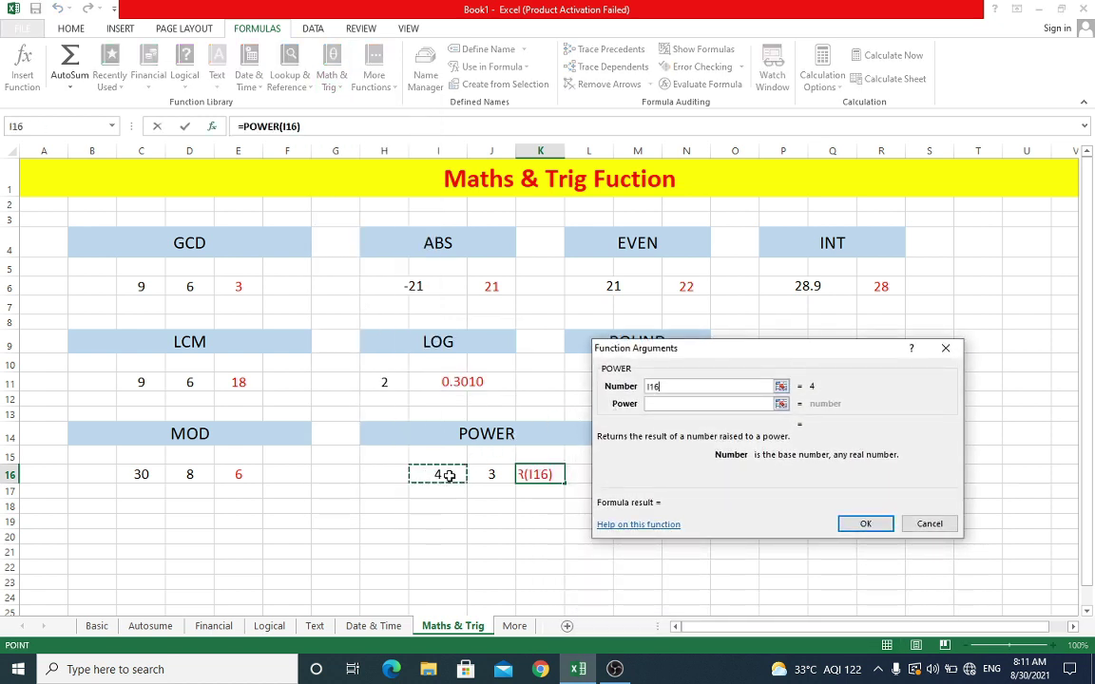
click(663, 404)
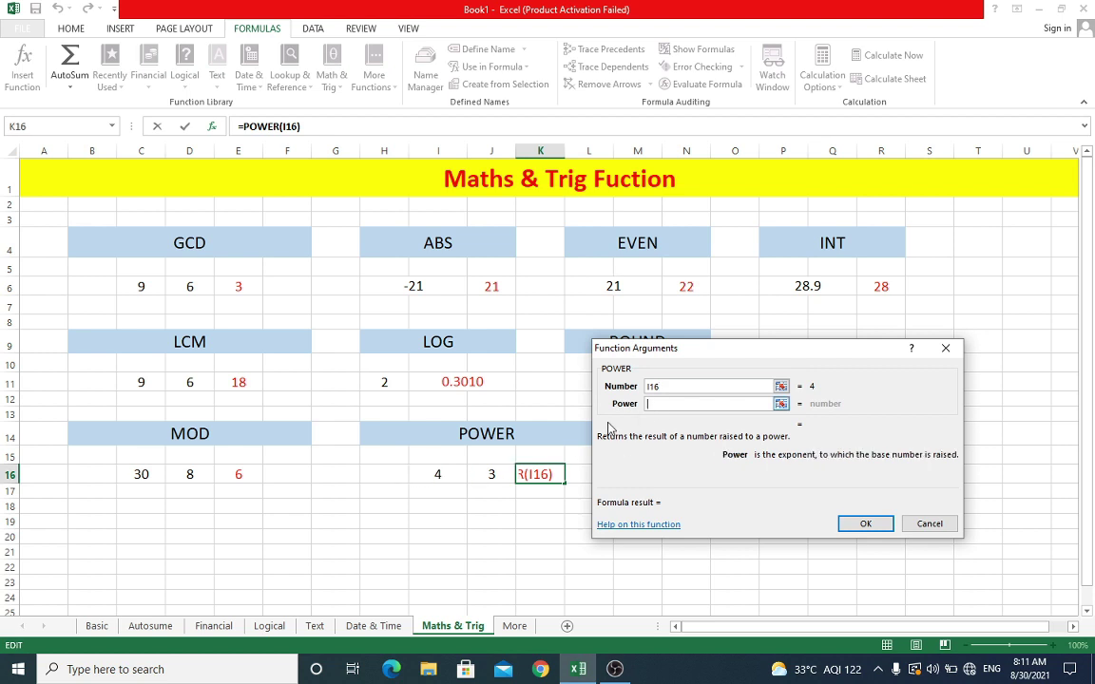
click(490, 474)
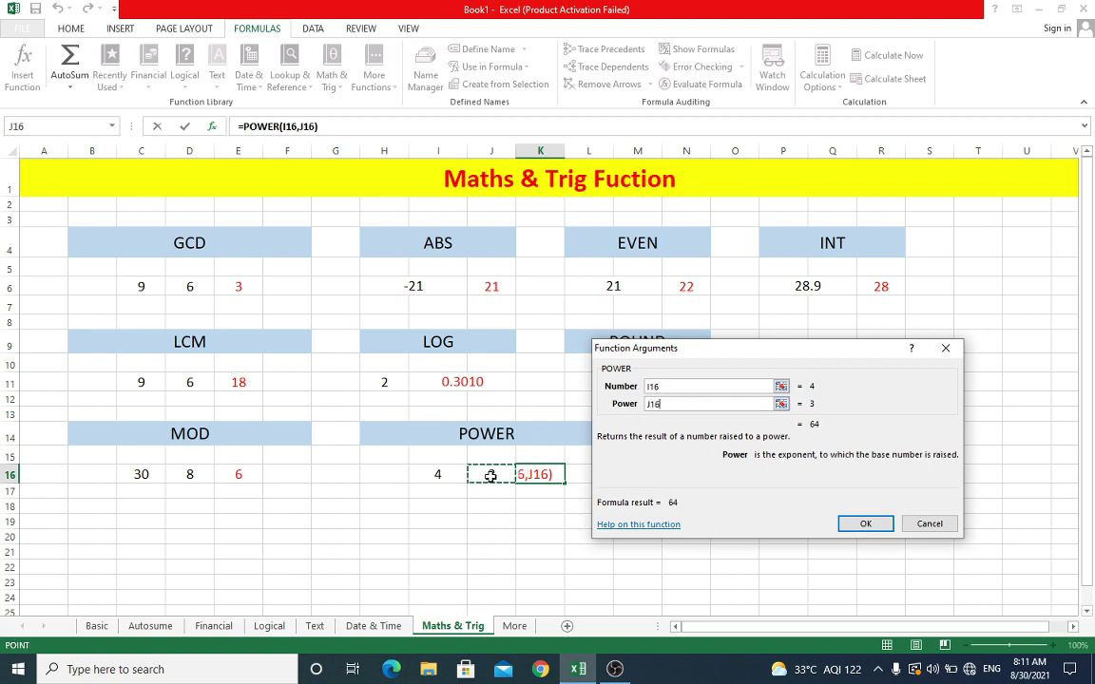
click(858, 524)
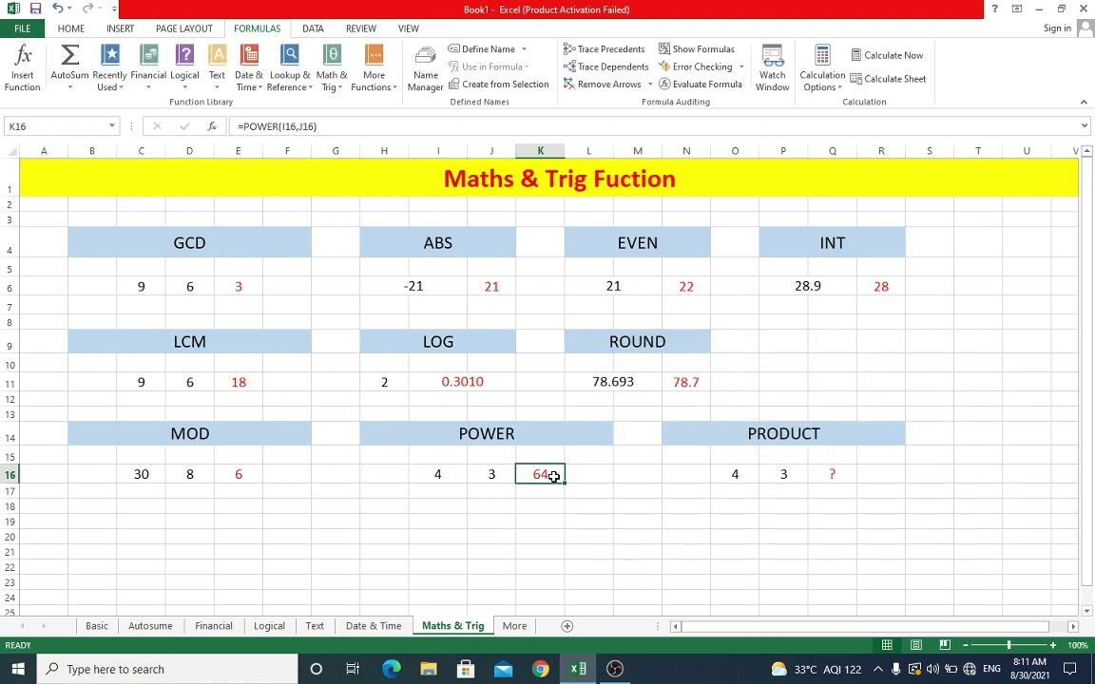
click(749, 433)
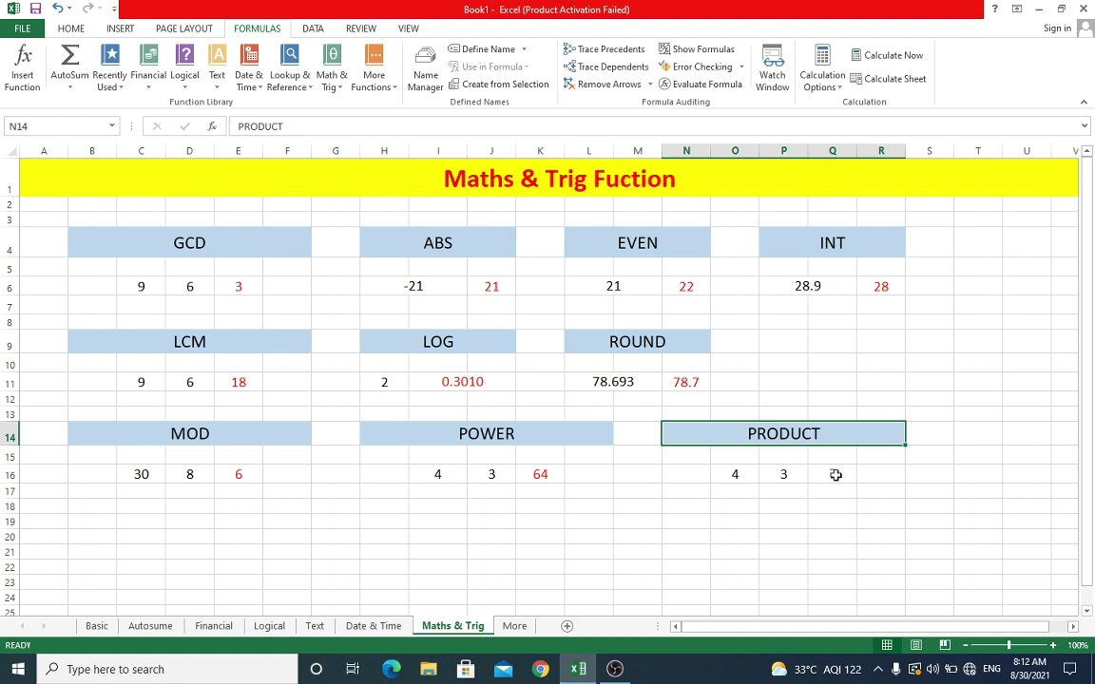
Enter =PRODUCT(O16,P16) in Q16, multiplying 4 by 3 for 12.
click(835, 474)
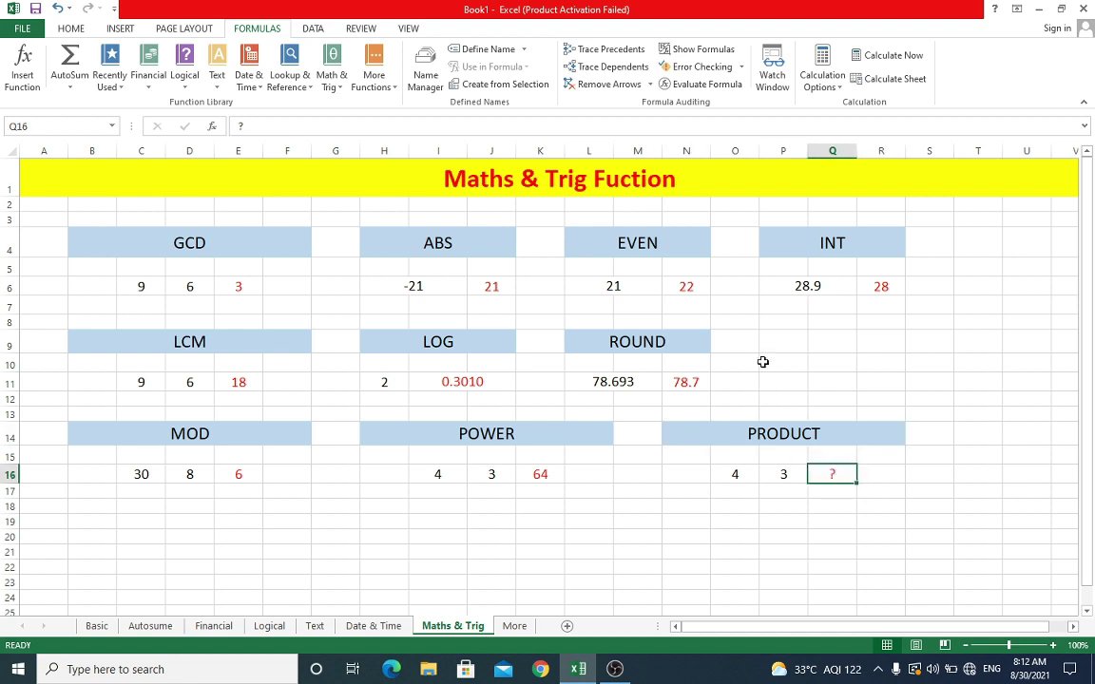
click(332, 74)
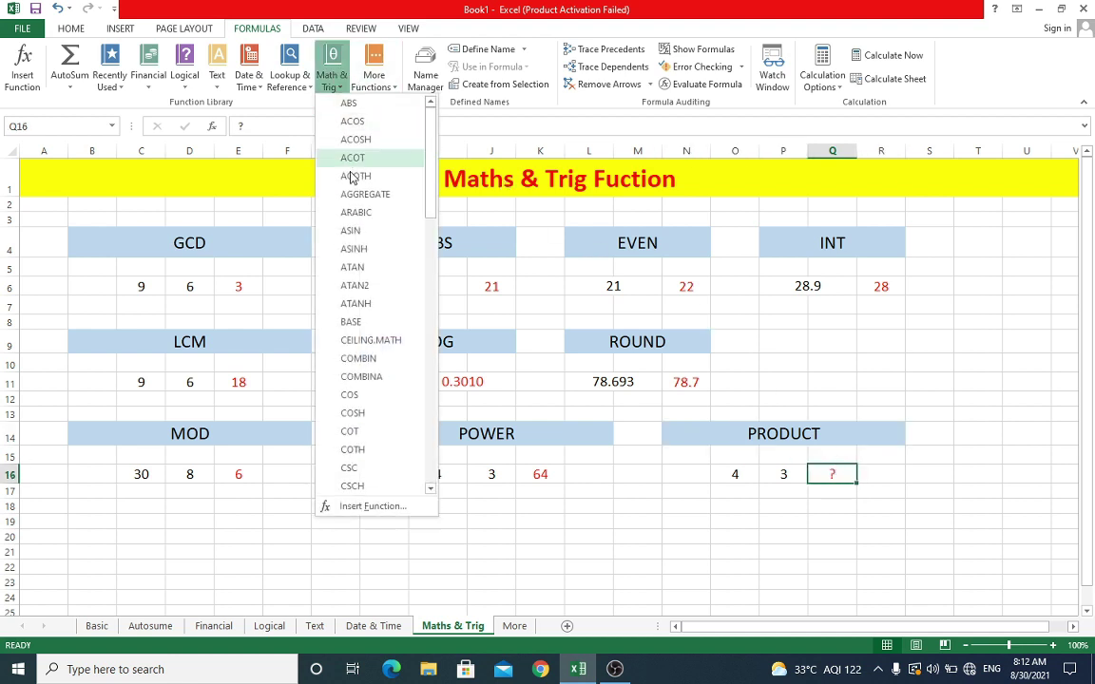
scroll(359, 283, down, 3)
scroll(359, 285, down, 3)
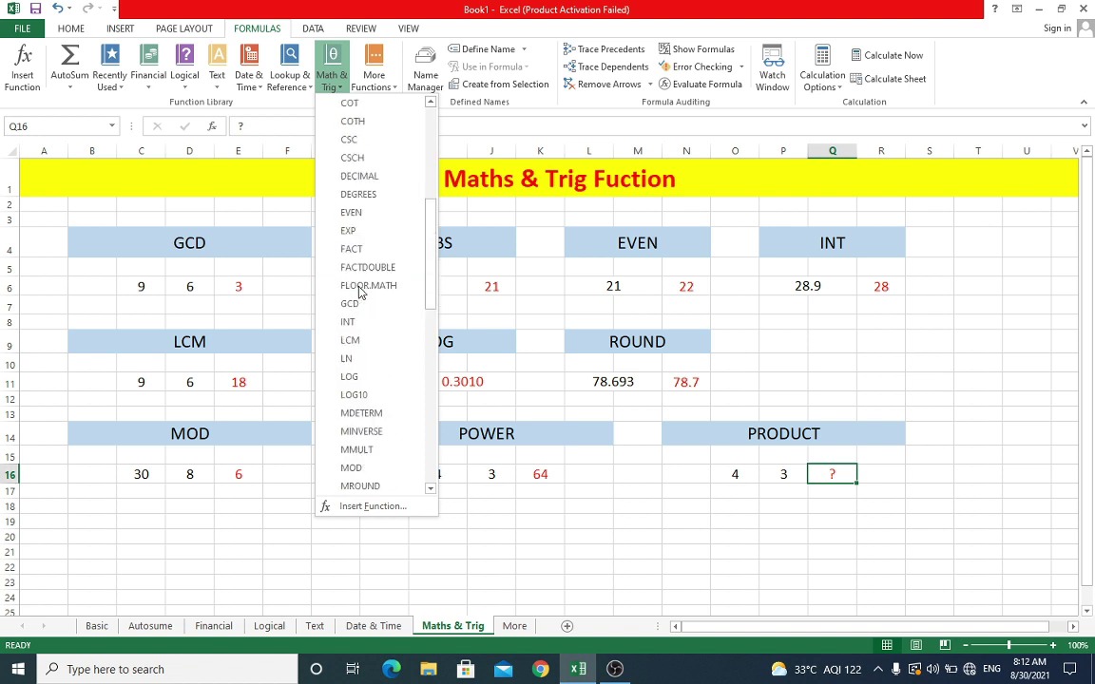
scroll(363, 296, down, 2)
scroll(363, 300, down, 1)
scroll(366, 303, down, 3)
scroll(366, 306, up, 1)
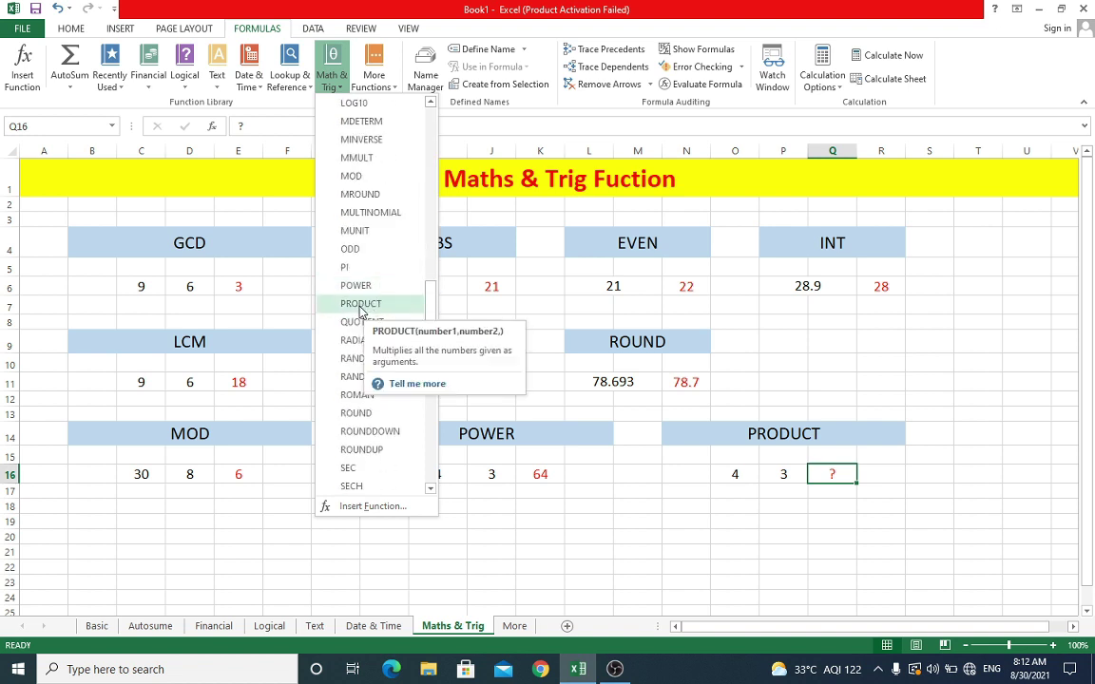
click(360, 308)
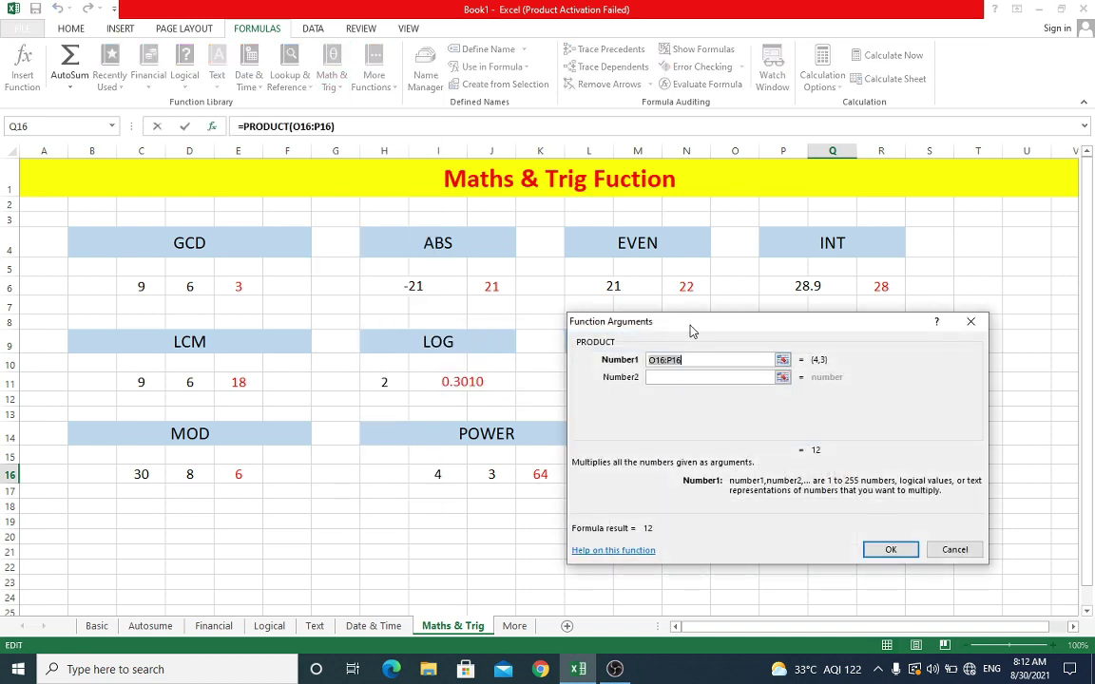
mouse_move(620, 323)
mouse_down()
mouse_move(545, 266)
mouse_move(416, 205)
mouse_up()
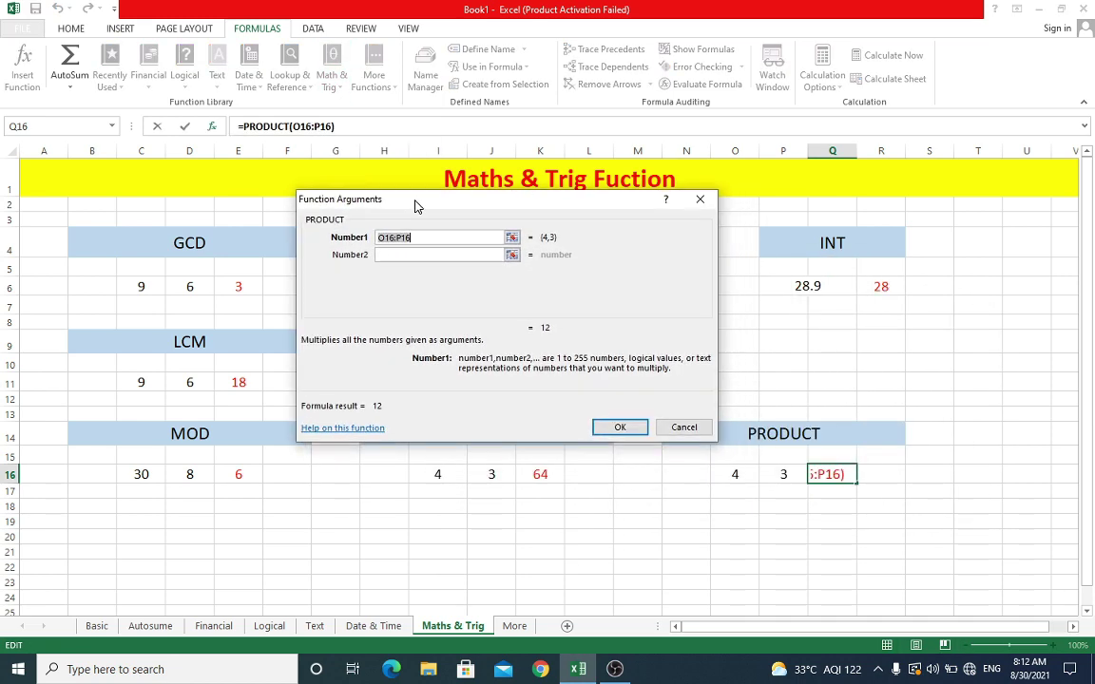
click(729, 474)
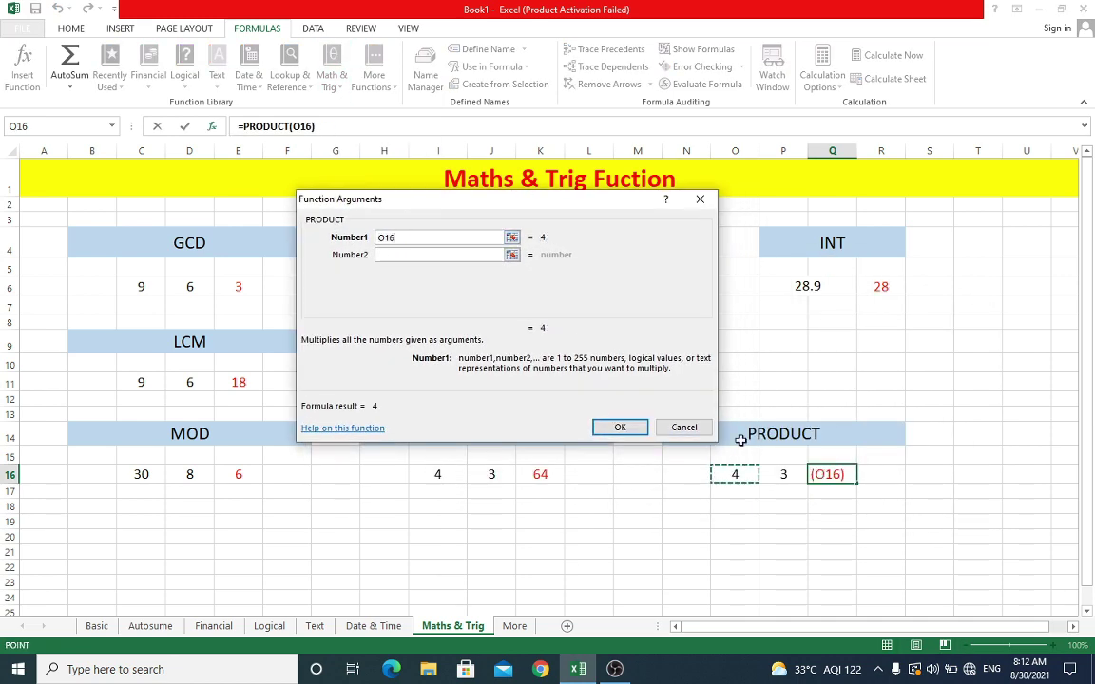
click(449, 256)
click(782, 474)
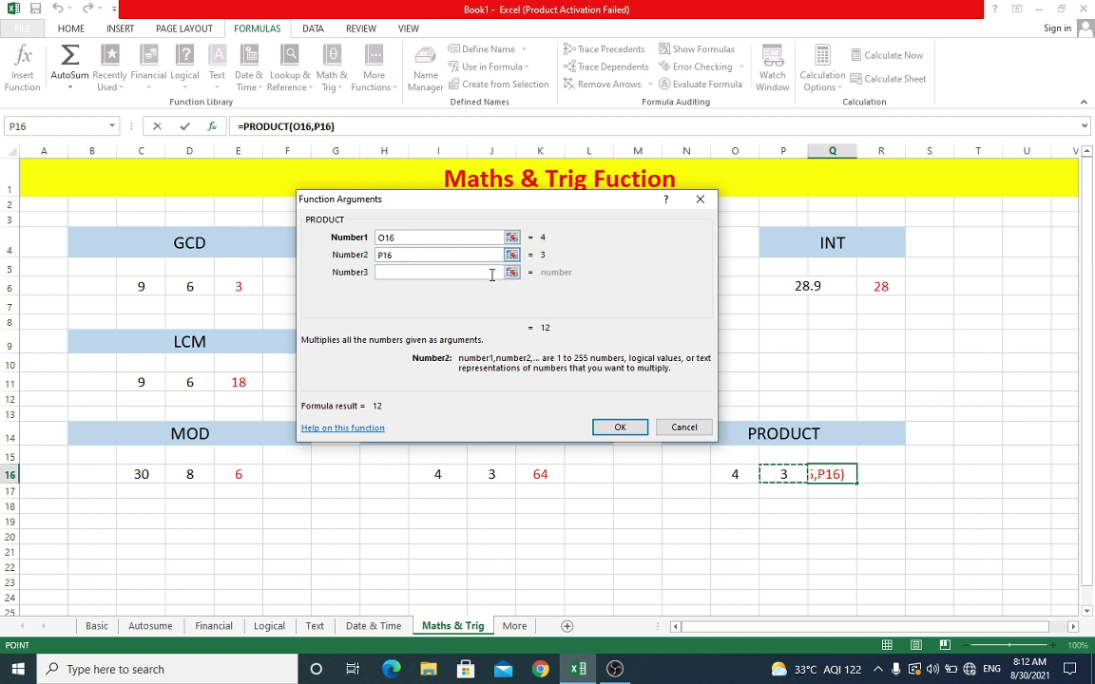
click(625, 426)
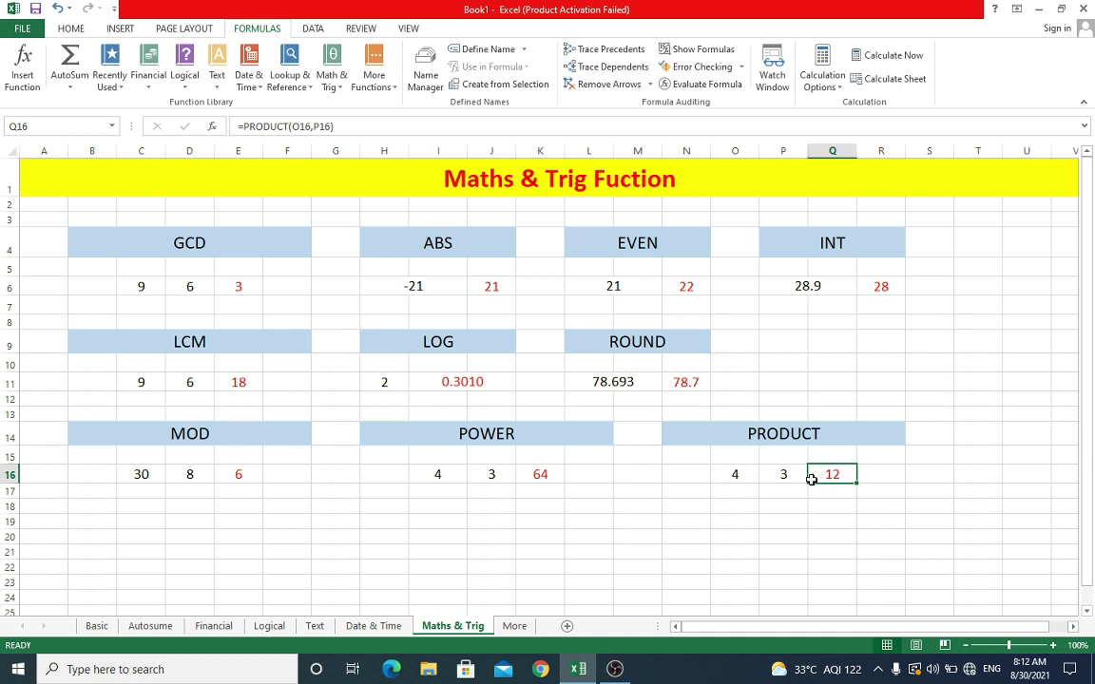
Review the O16 and P16 inputs and the finished PRODUCT result in Q16.
click(732, 475)
click(779, 478)
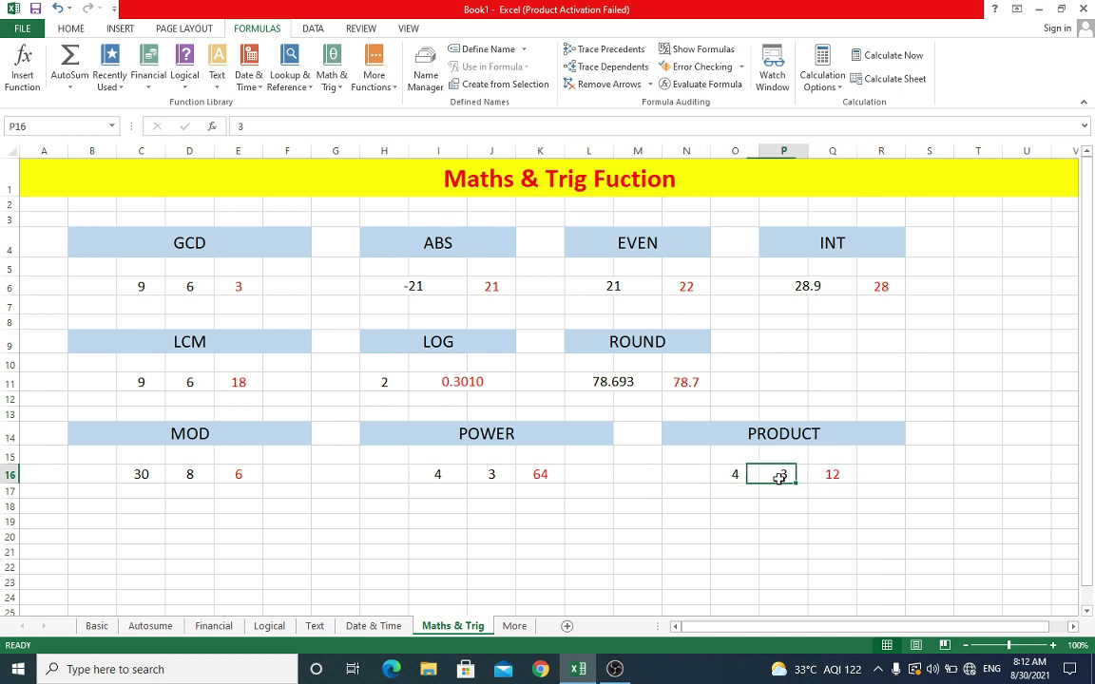
click(830, 476)
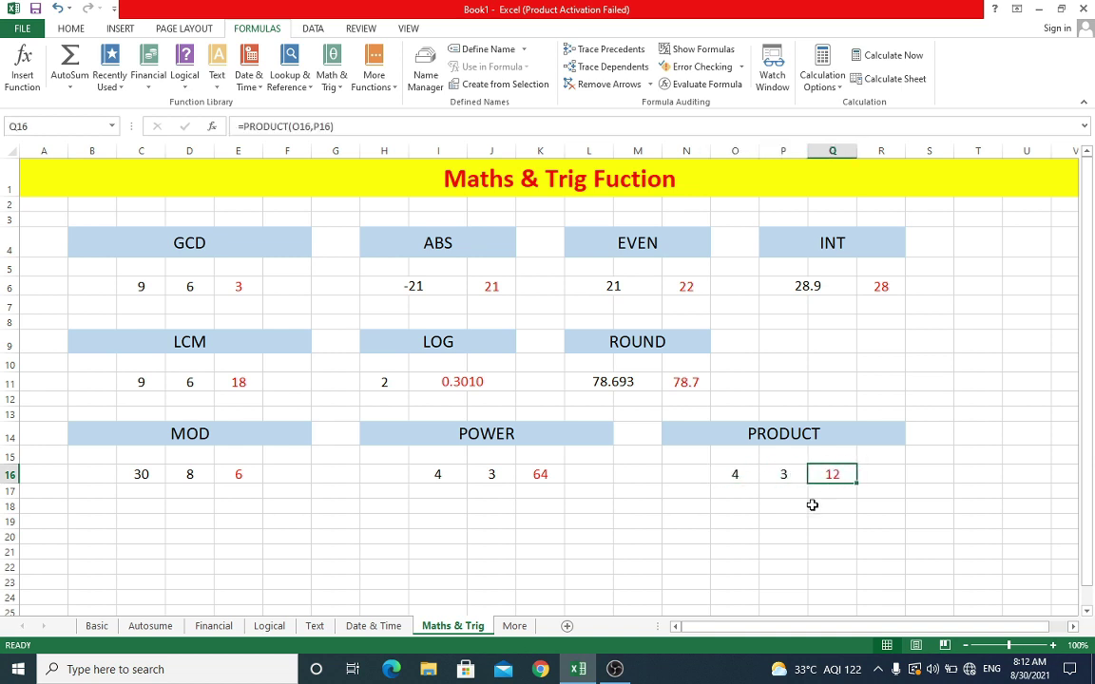
click(639, 186)
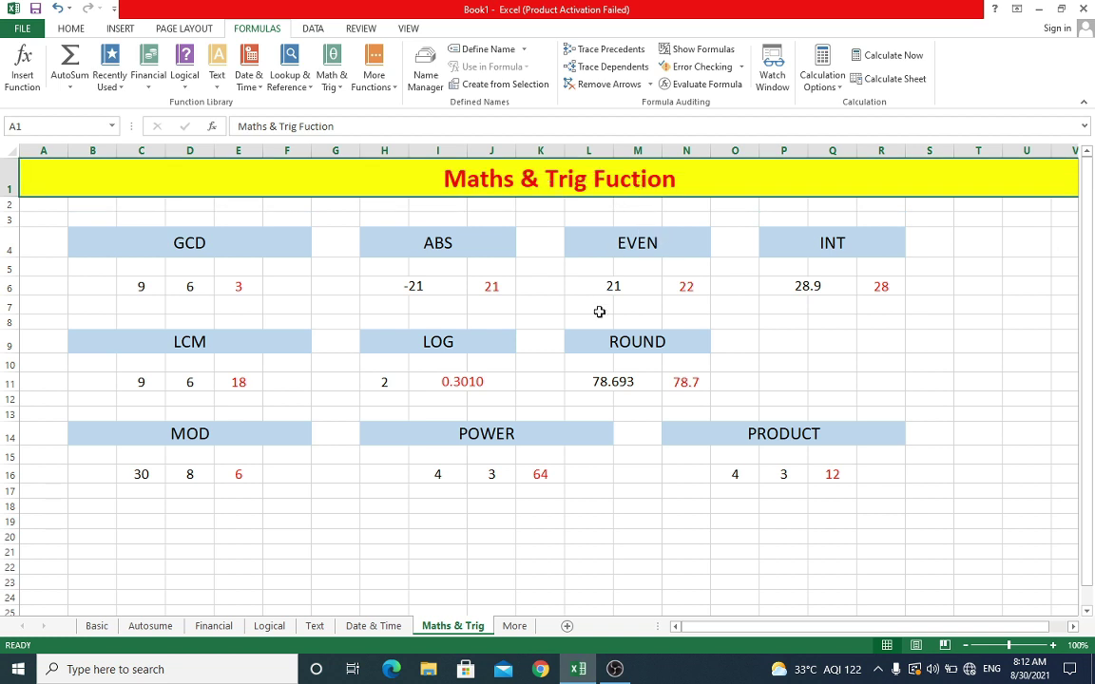
Open the More sheet and look over the SUMIF, COUNTIF, COUNTBLANK and COUNTA headings.
click(514, 627)
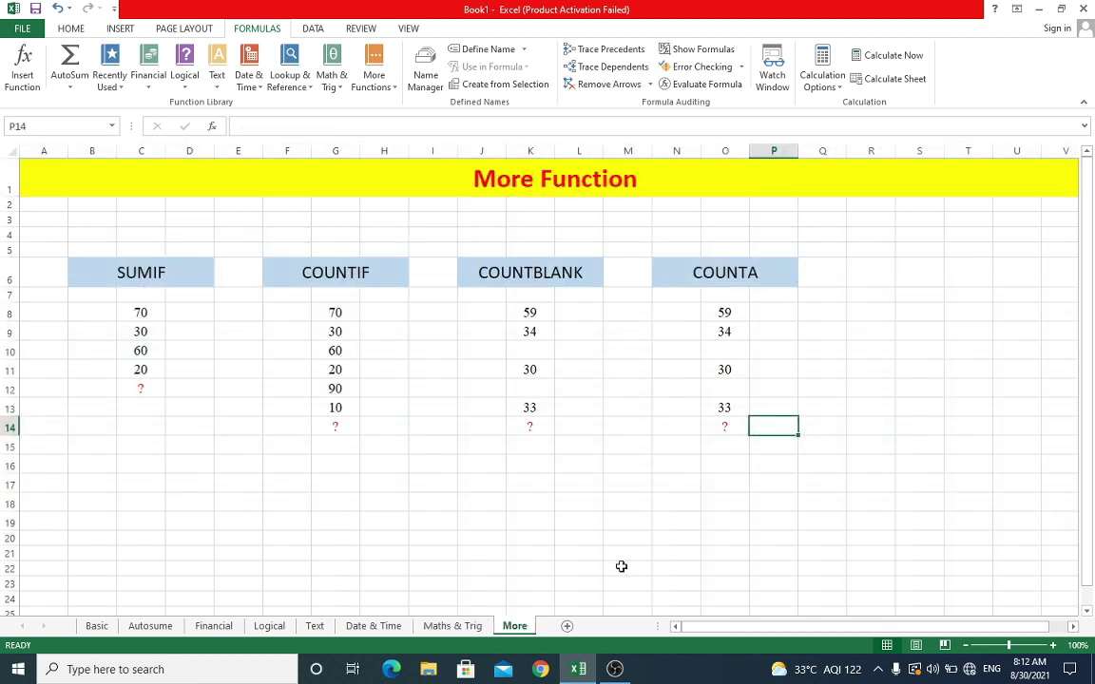
click(567, 182)
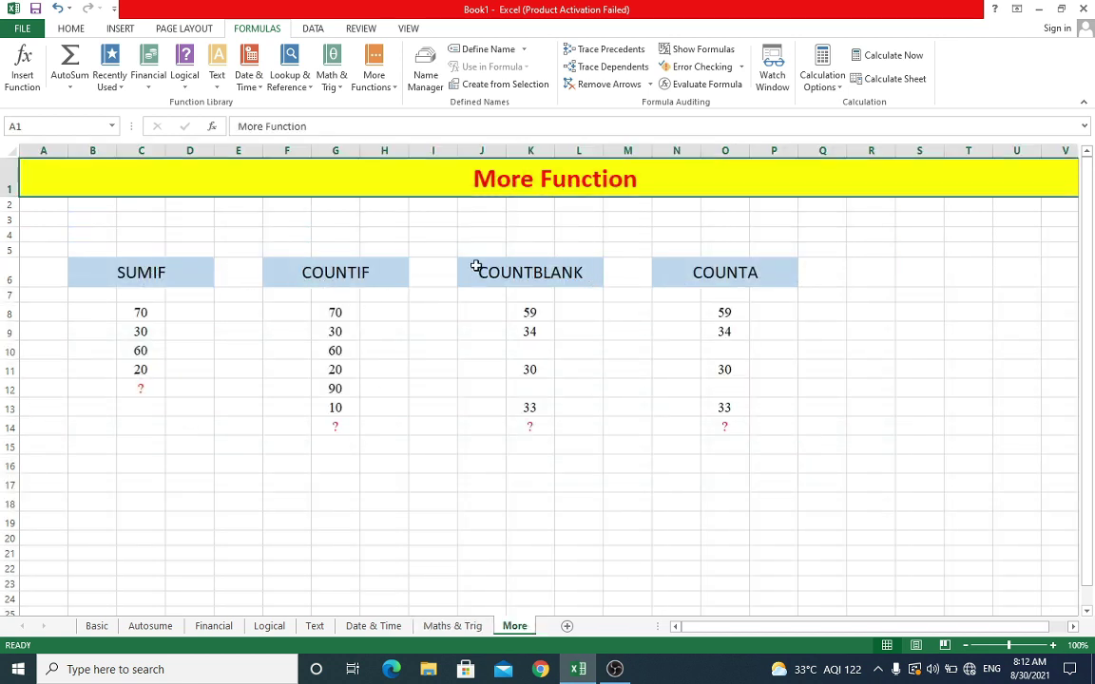
click(181, 273)
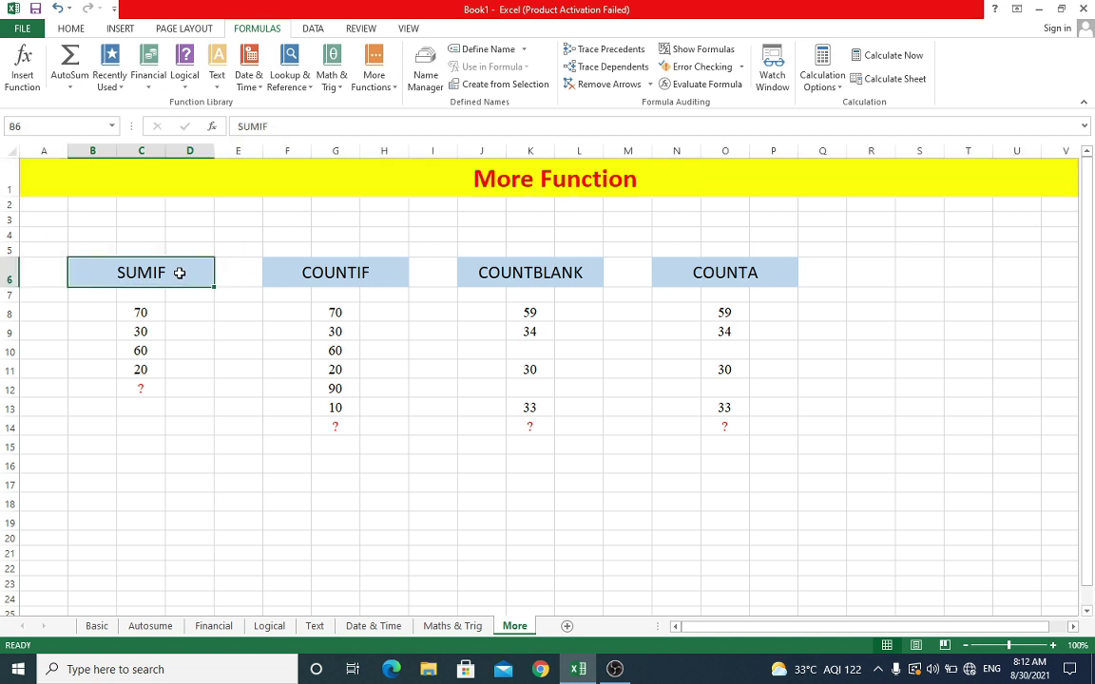
click(338, 275)
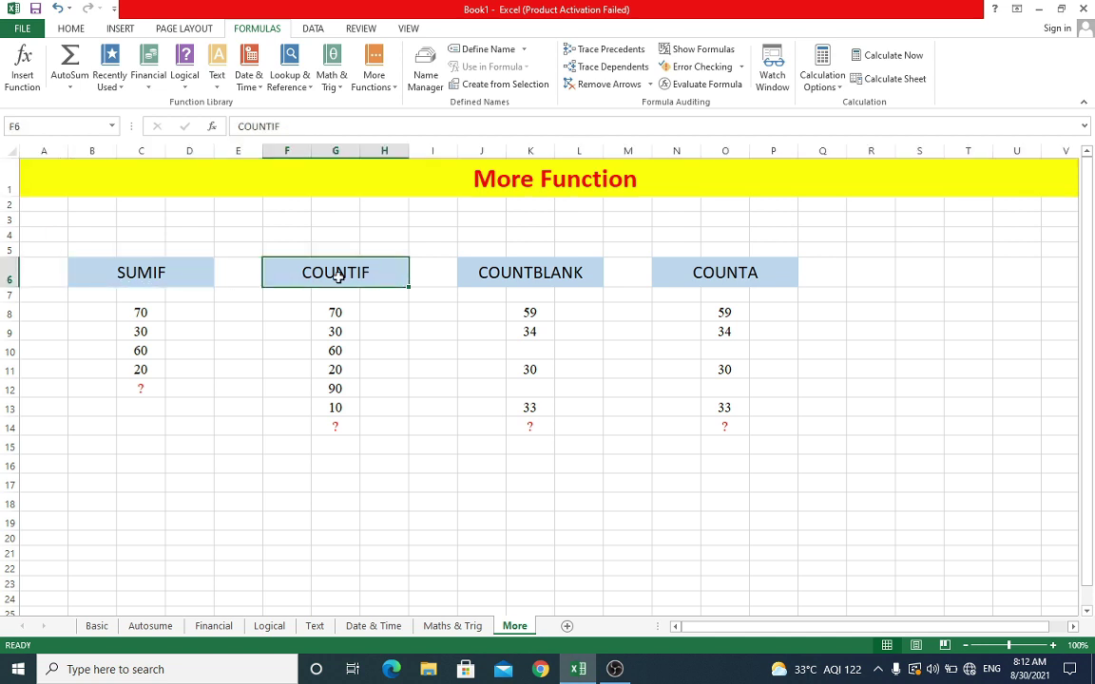
click(519, 274)
click(711, 280)
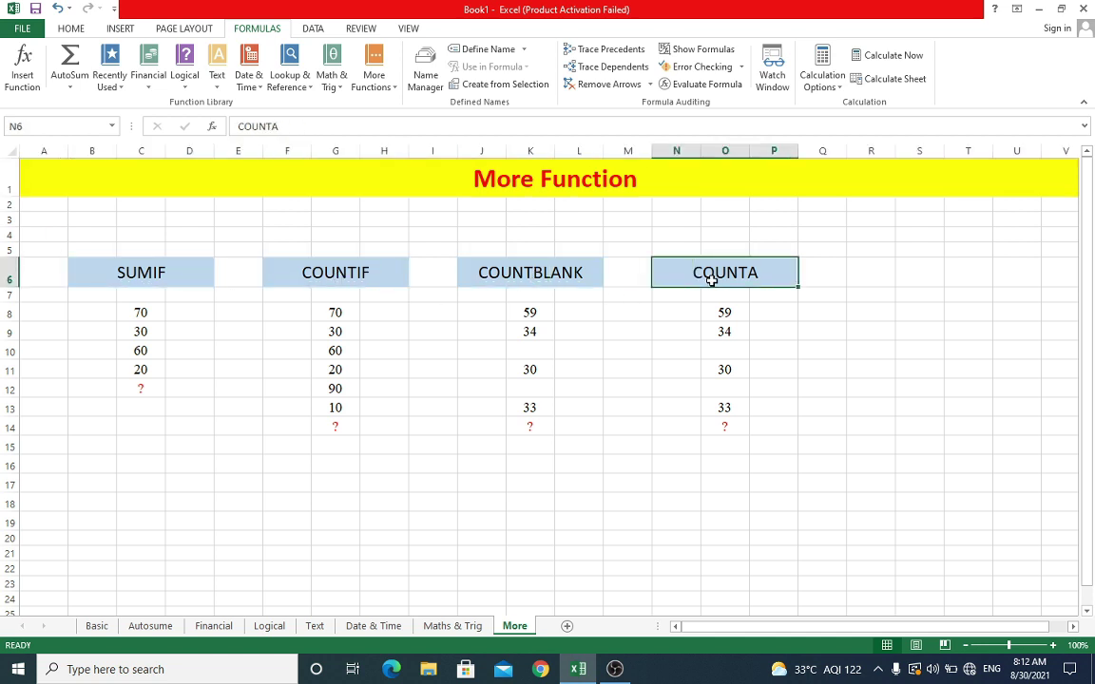
Review the SUMIF numbers in C8:C11 and select the red ? cell C12.
click(154, 271)
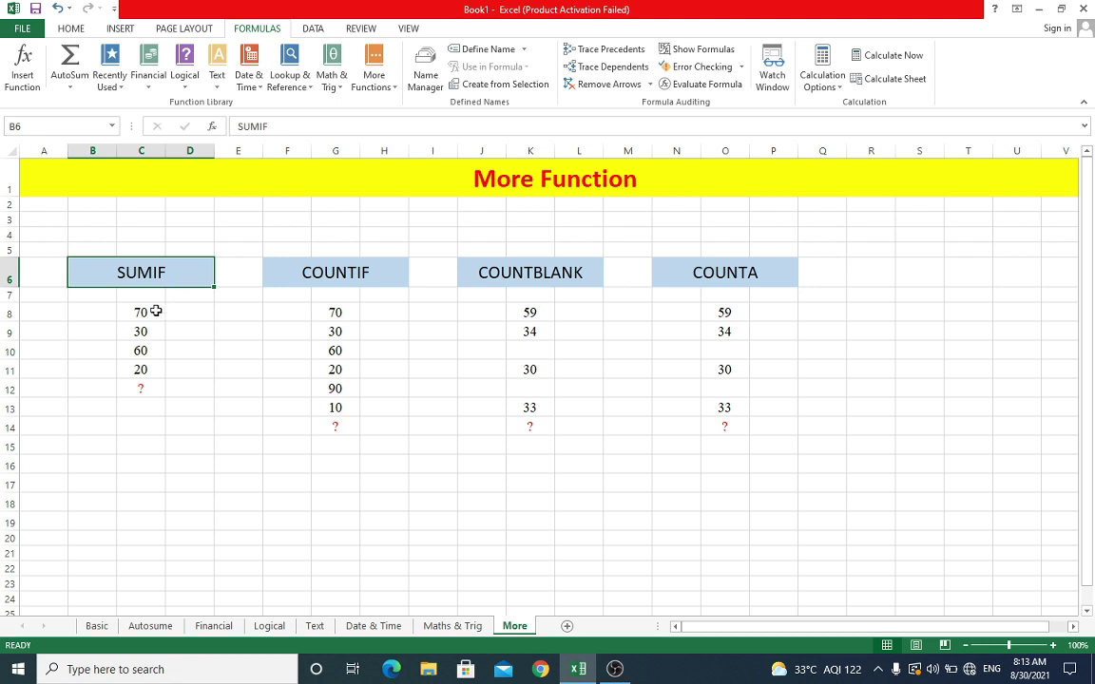
mouse_move(147, 312)
mouse_down()
mouse_move(149, 380)
mouse_move(150, 366)
mouse_up()
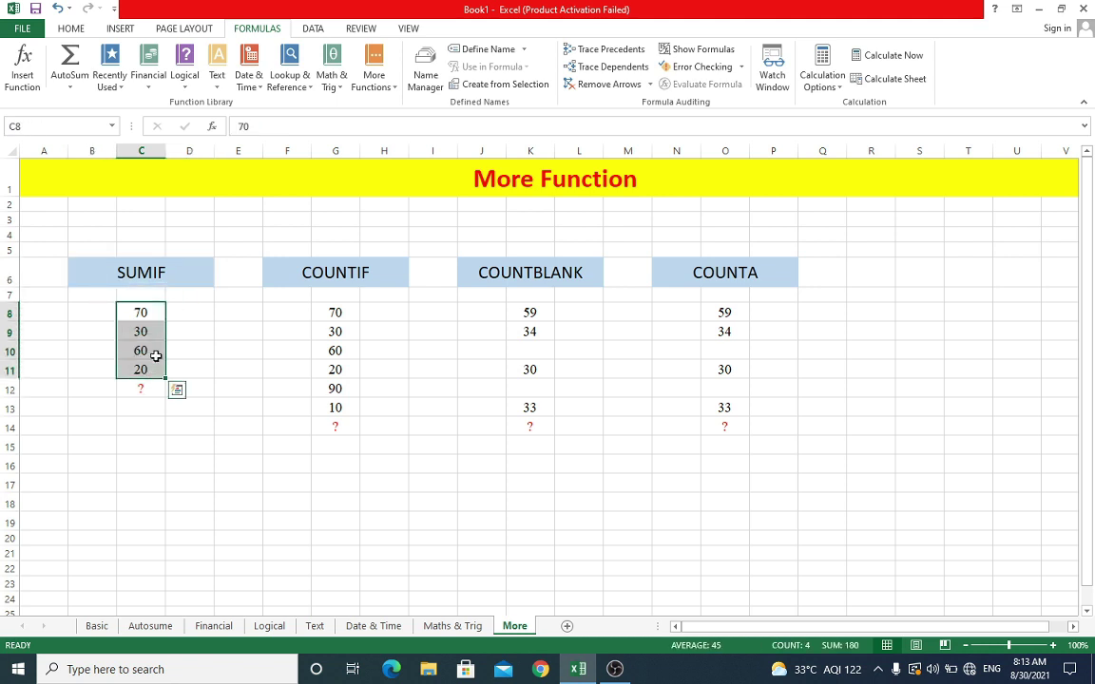
click(151, 314)
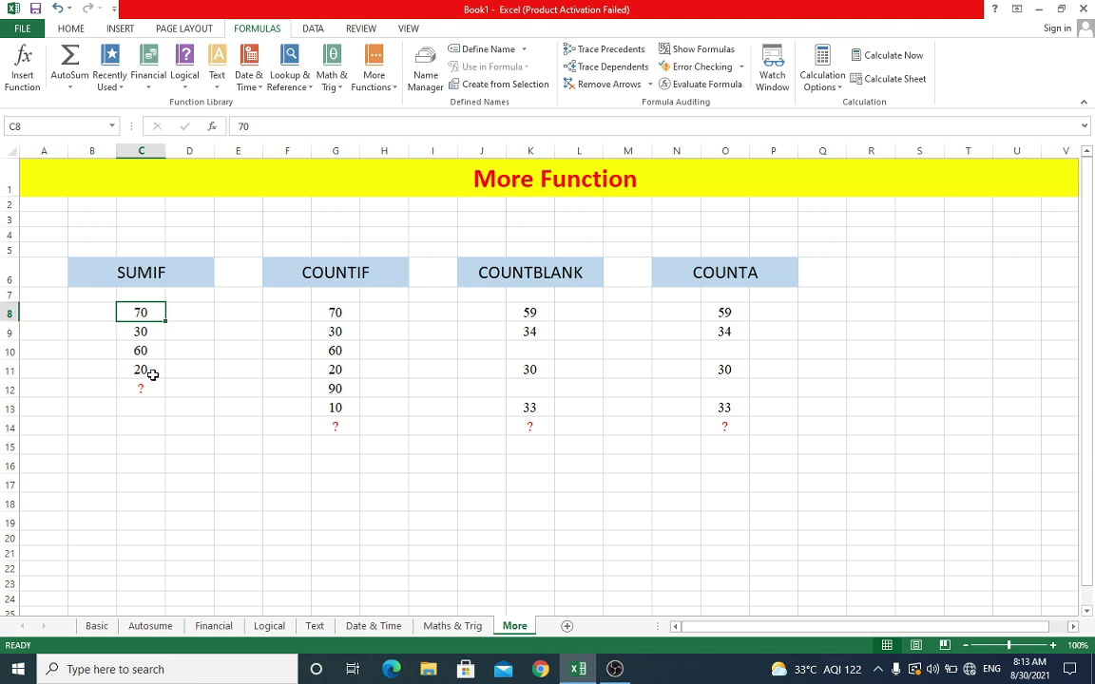
click(166, 273)
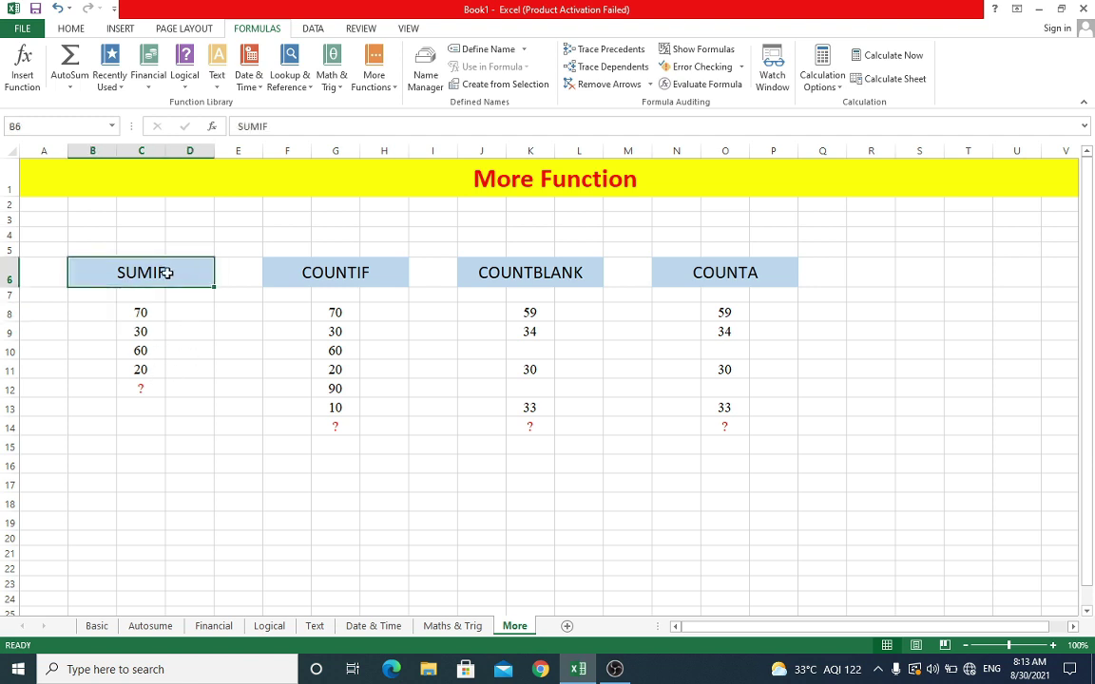
click(142, 391)
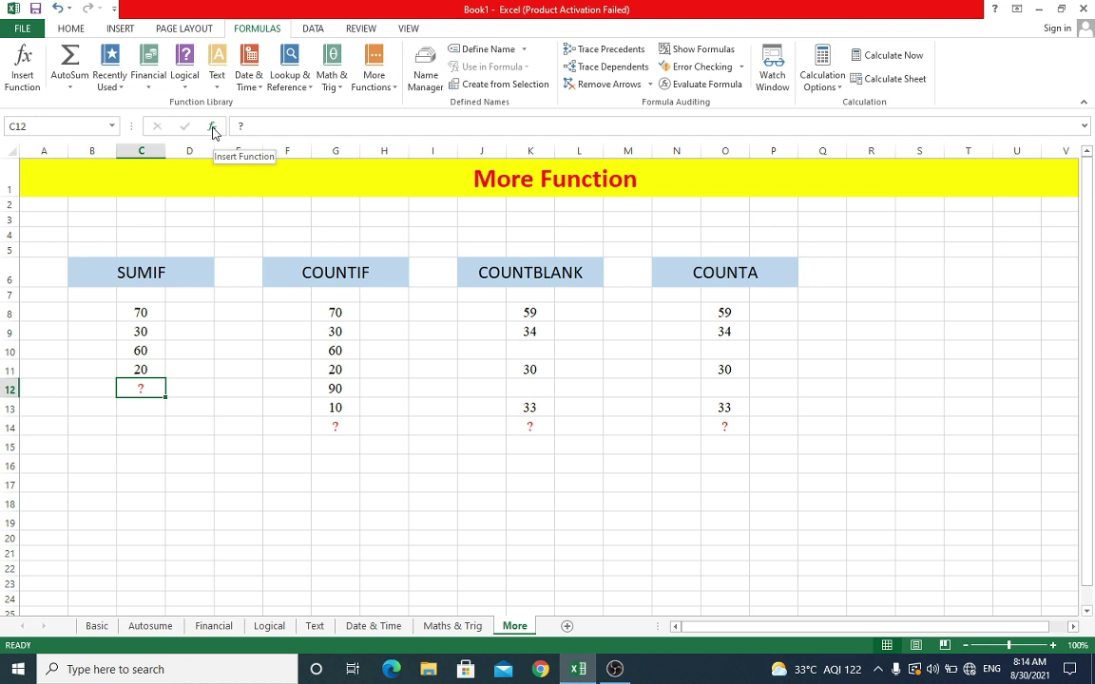
Enter =SUMIF(C8:C11,"<40") in C12 to total the values below 40.
click(214, 130)
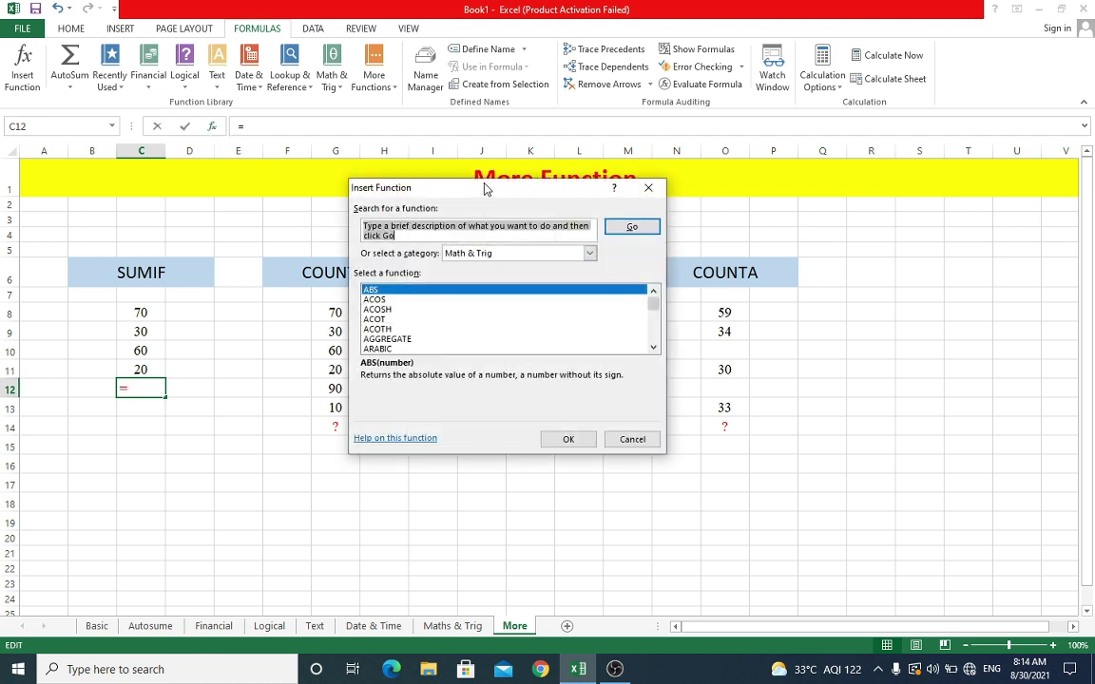
drag(485, 187, 487, 270)
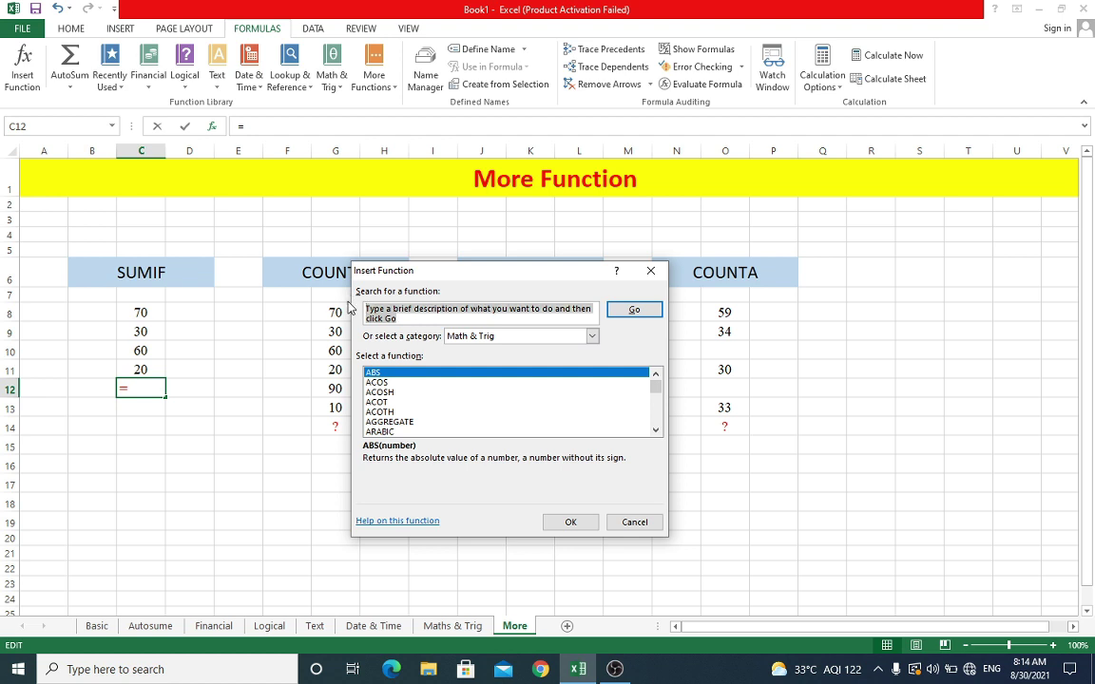
text(sumif)
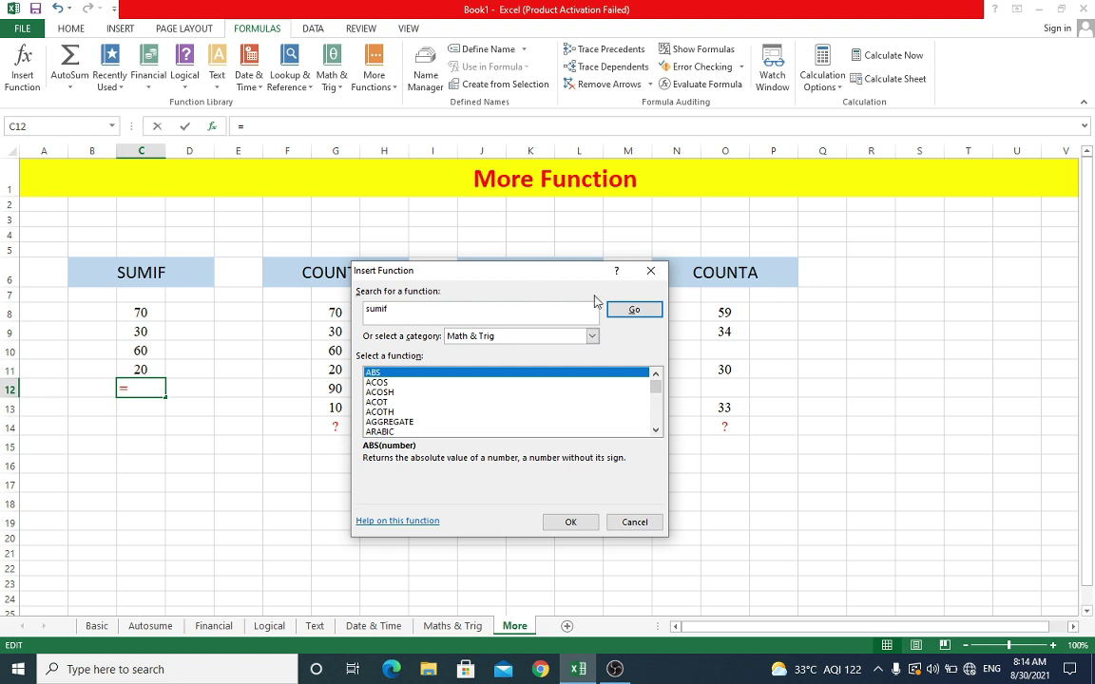
click(632, 310)
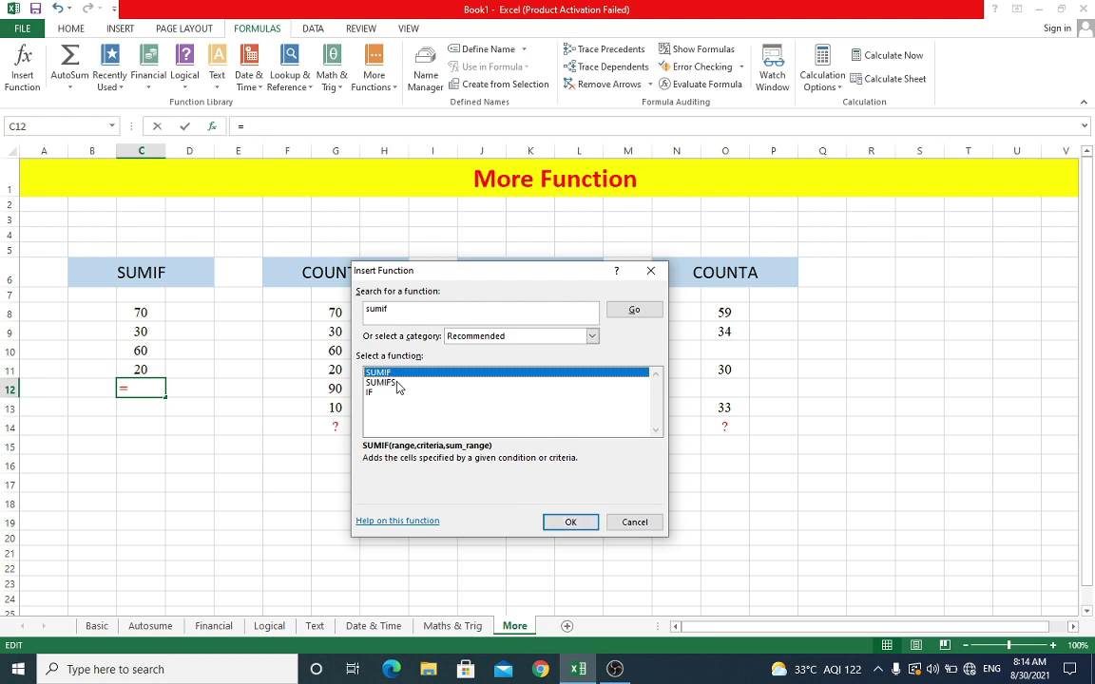
click(571, 522)
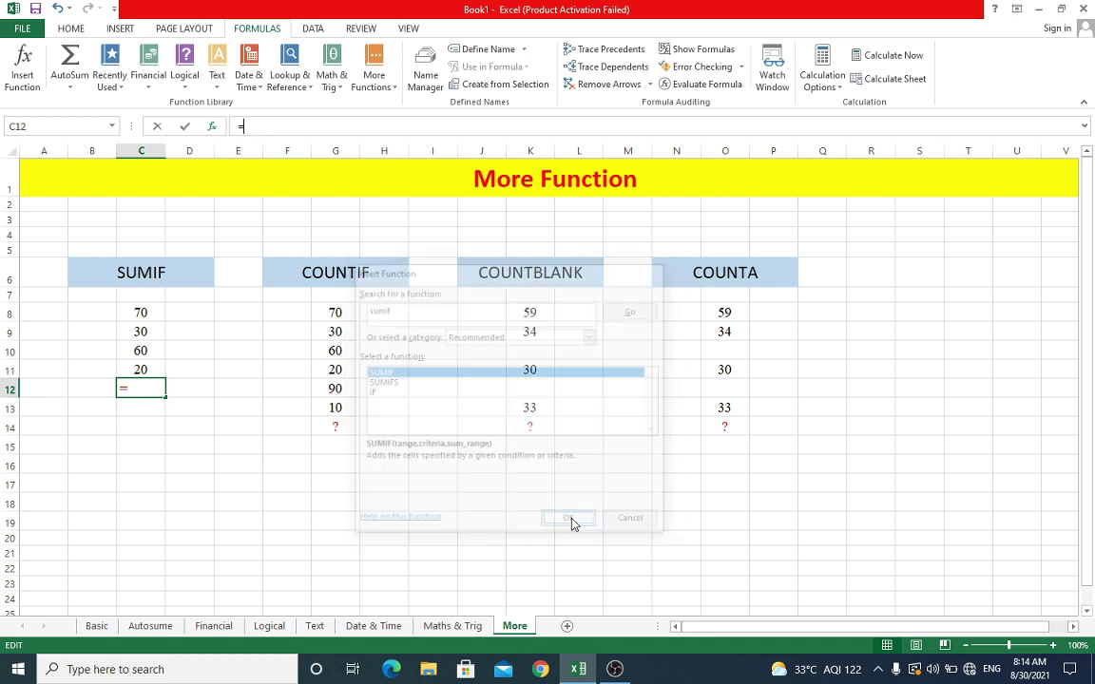
drag(508, 312, 494, 353)
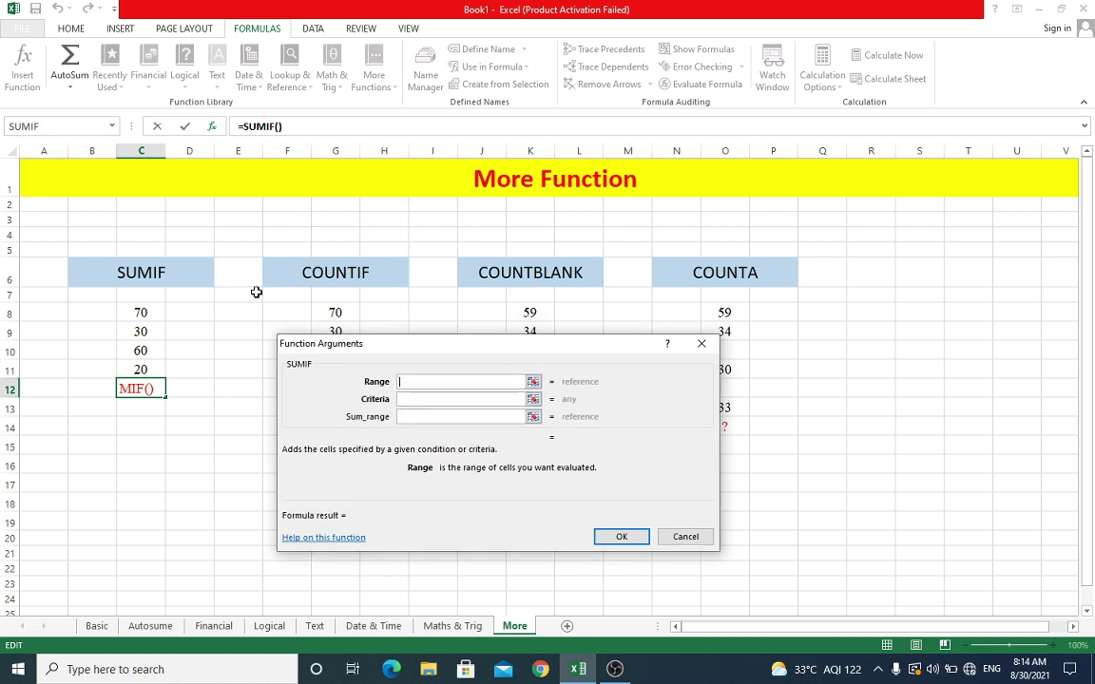
click(153, 312)
drag(153, 312, 155, 366)
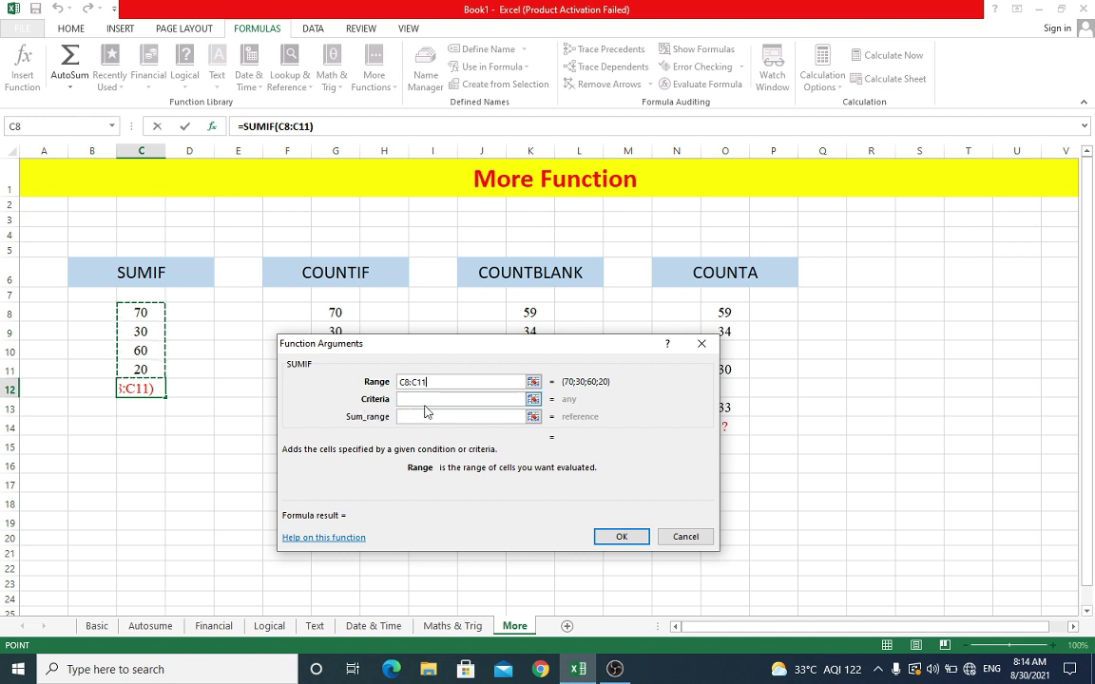
click(433, 400)
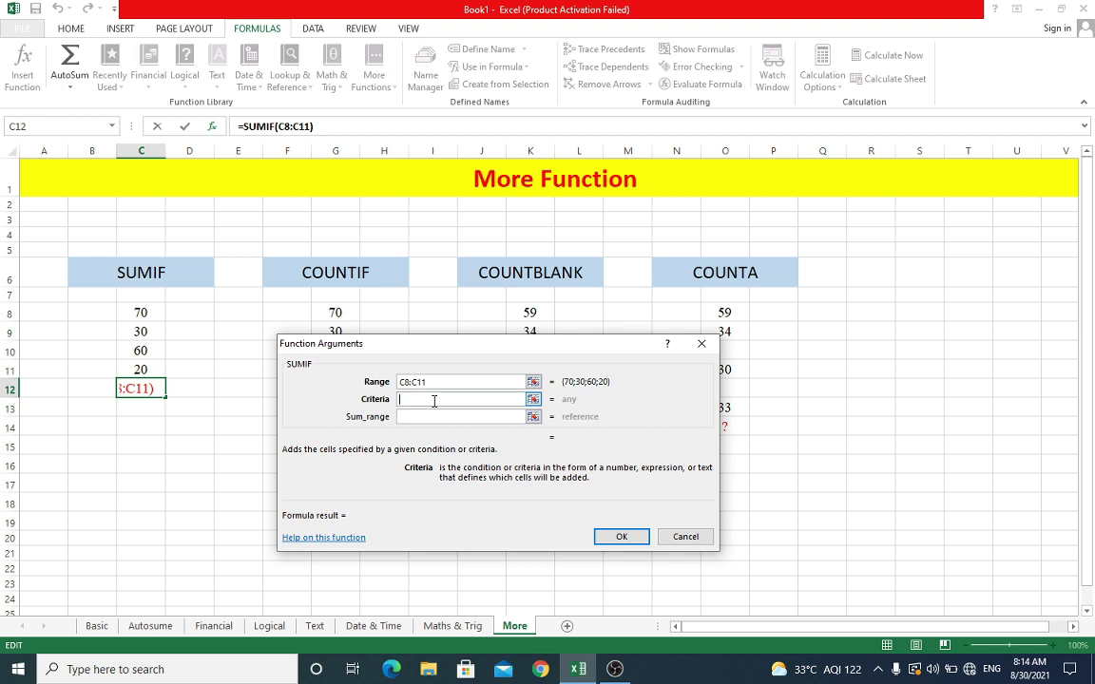
text(<)
text(40)
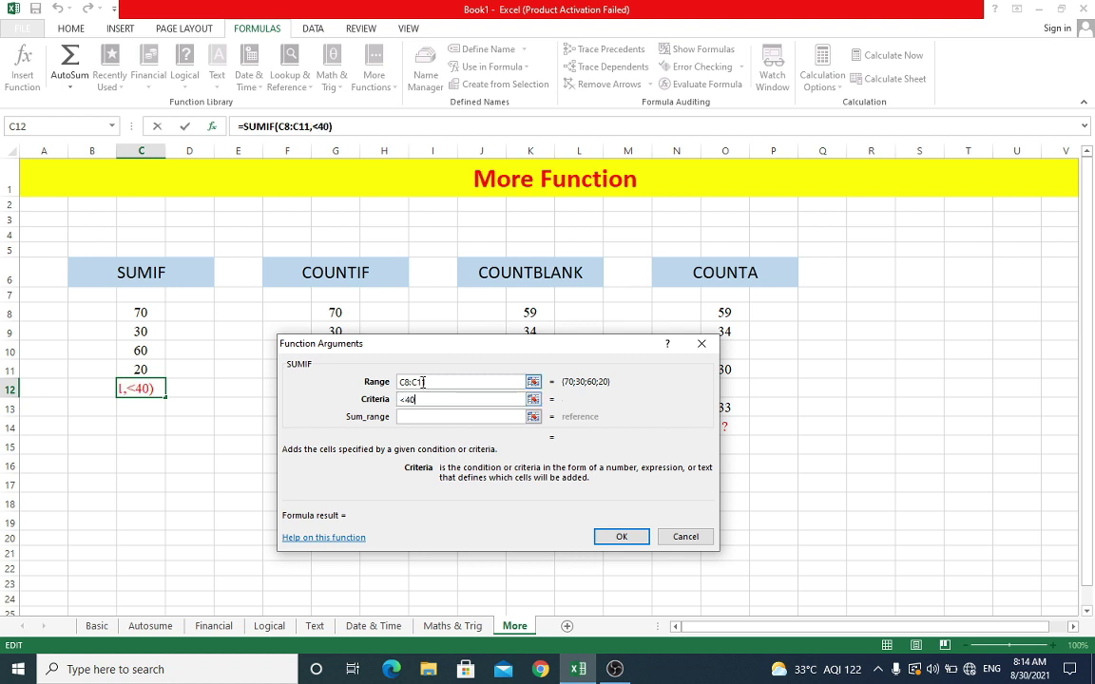
click(424, 416)
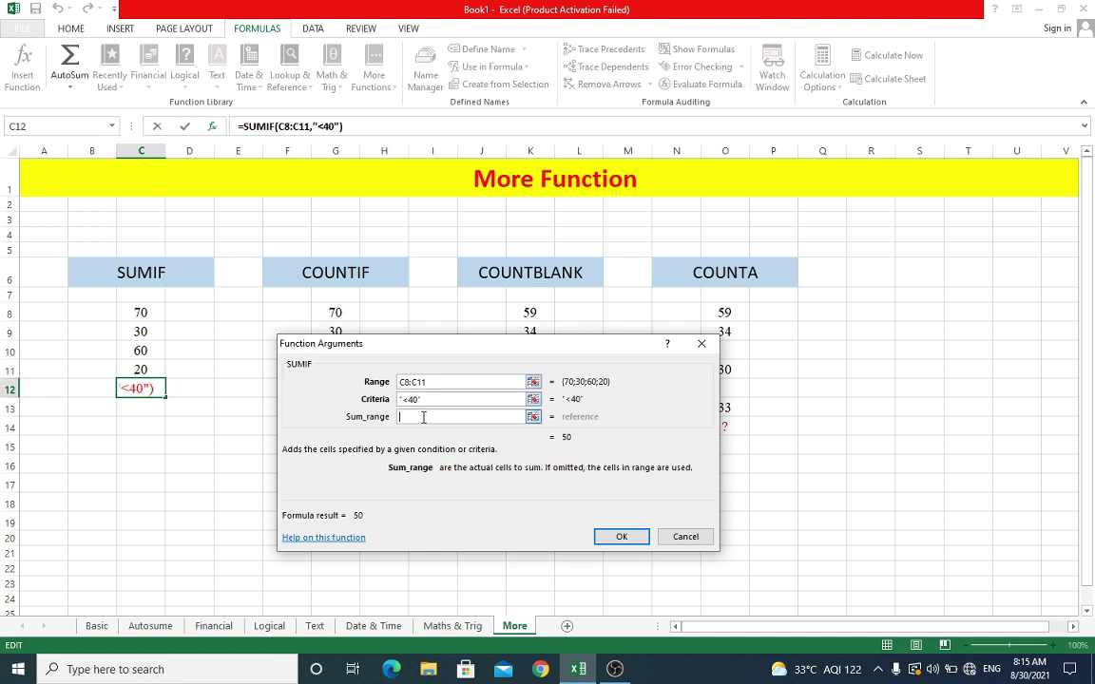
click(623, 536)
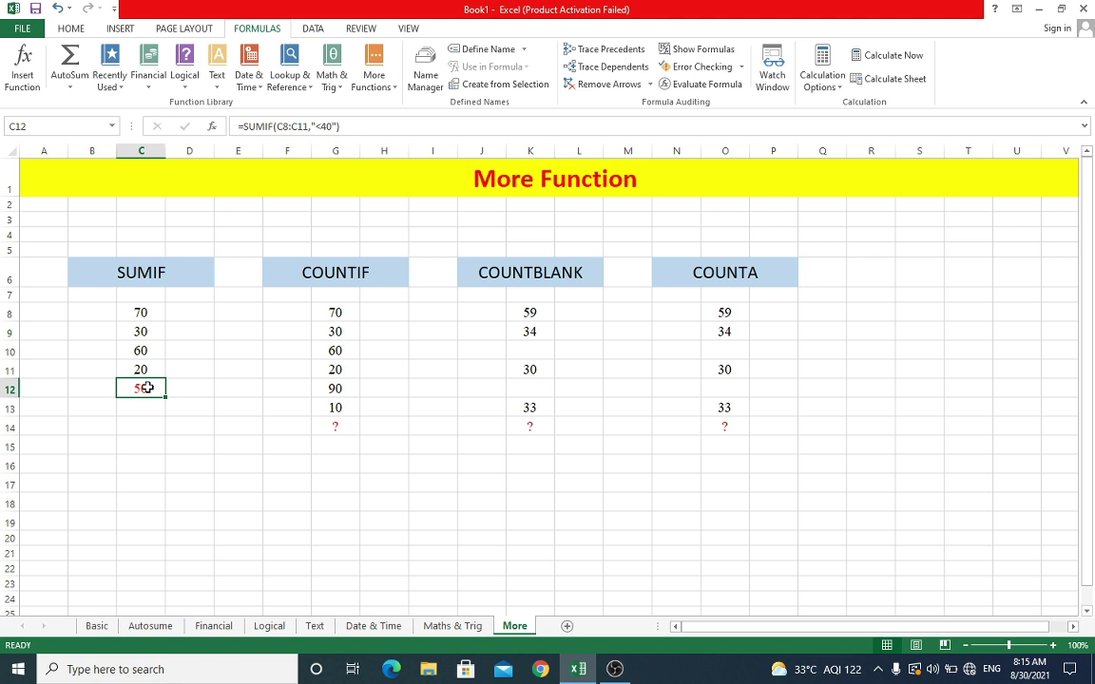
Check that the 30 and 20 in C8:C11 add up to the result 50 in C12.
drag(148, 314, 153, 371)
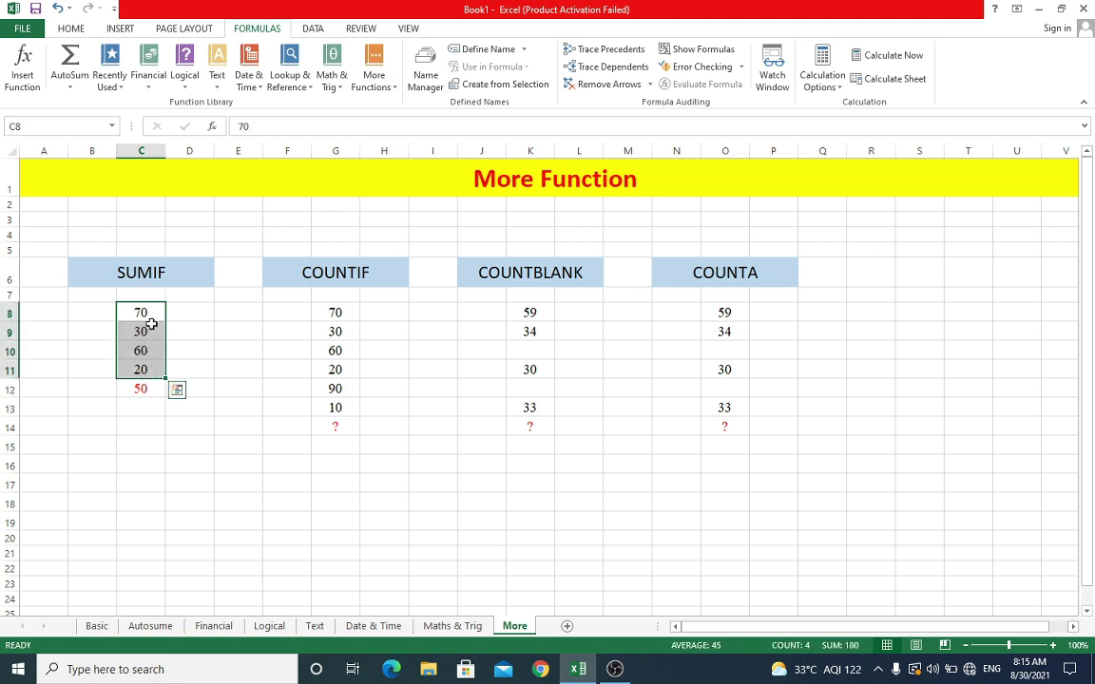
click(155, 330)
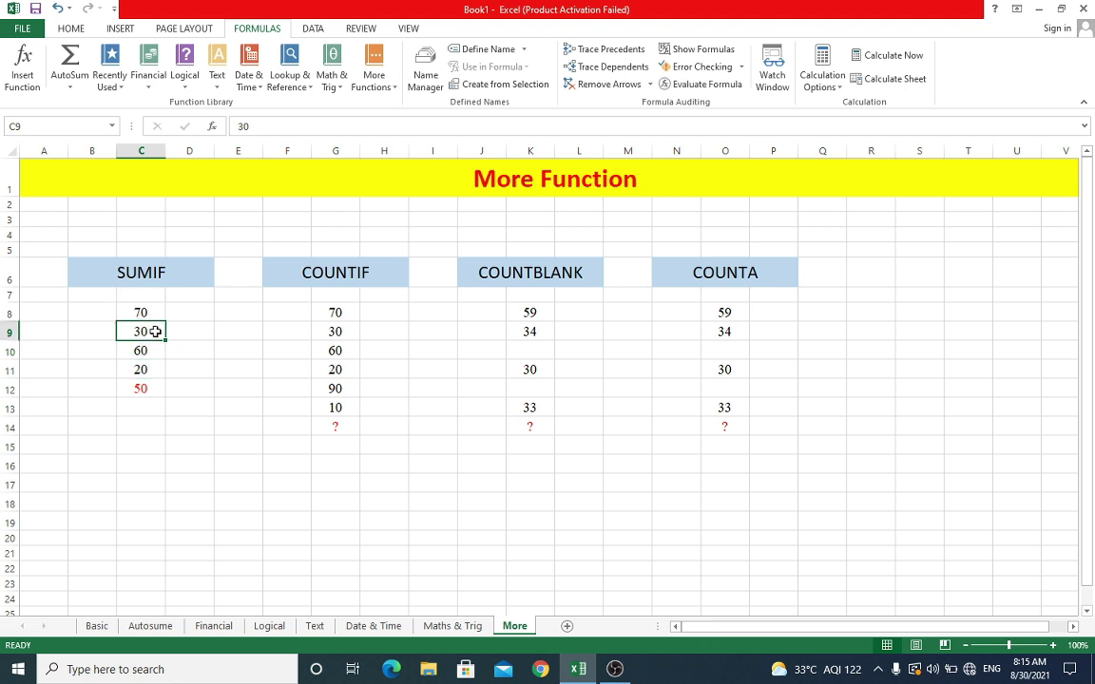
click(149, 369)
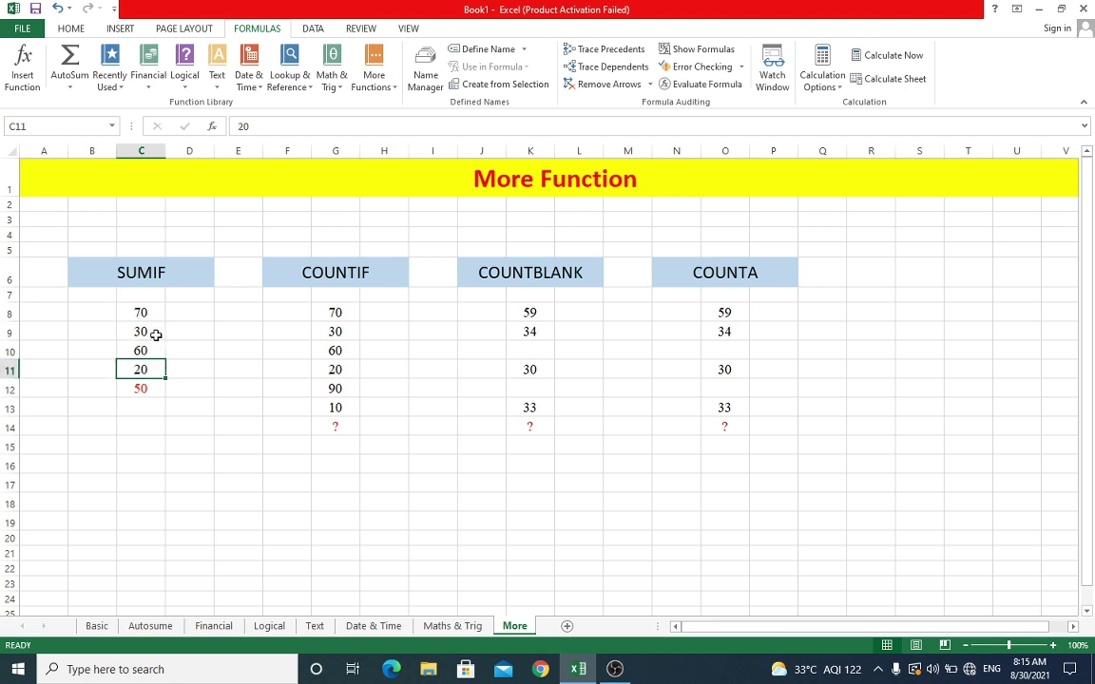
click(152, 333)
click(152, 368)
click(151, 335)
click(151, 369)
click(140, 388)
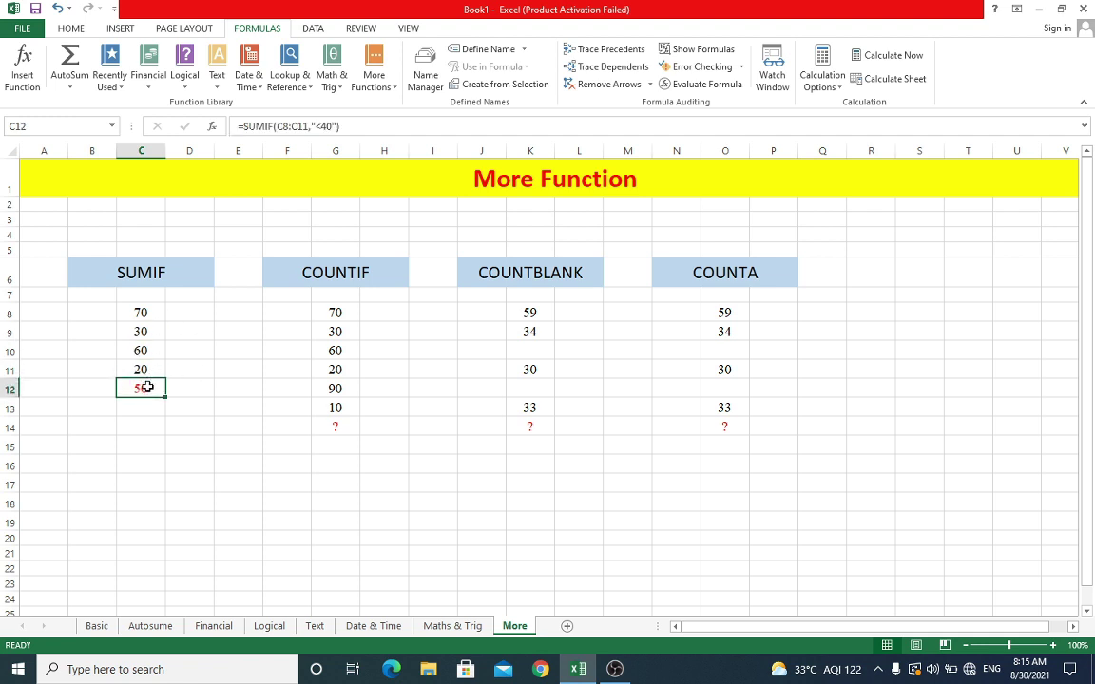
click(373, 276)
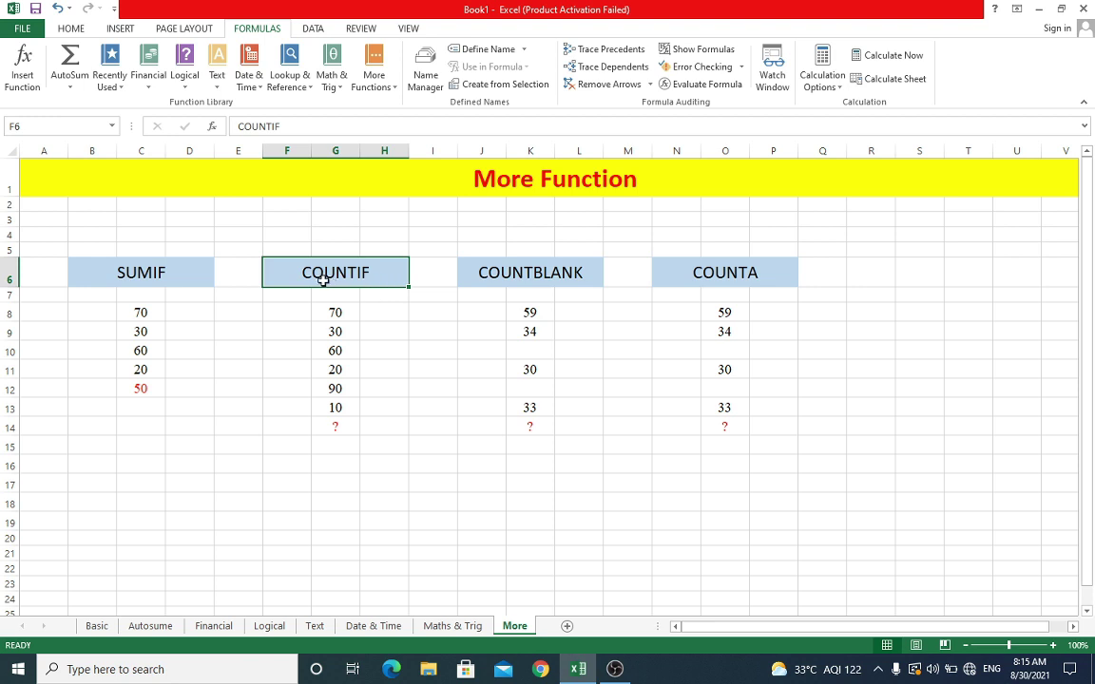
Enter =COUNTIF(G8:G13,"<40") in G14 to count the values below 40.
click(340, 425)
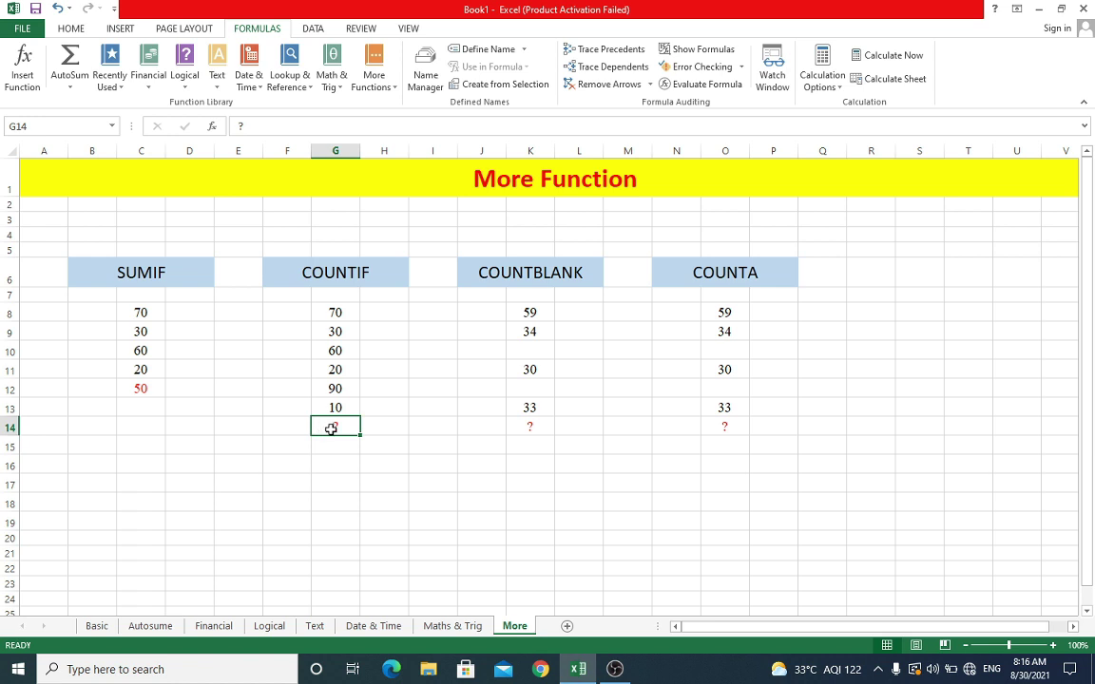
click(215, 132)
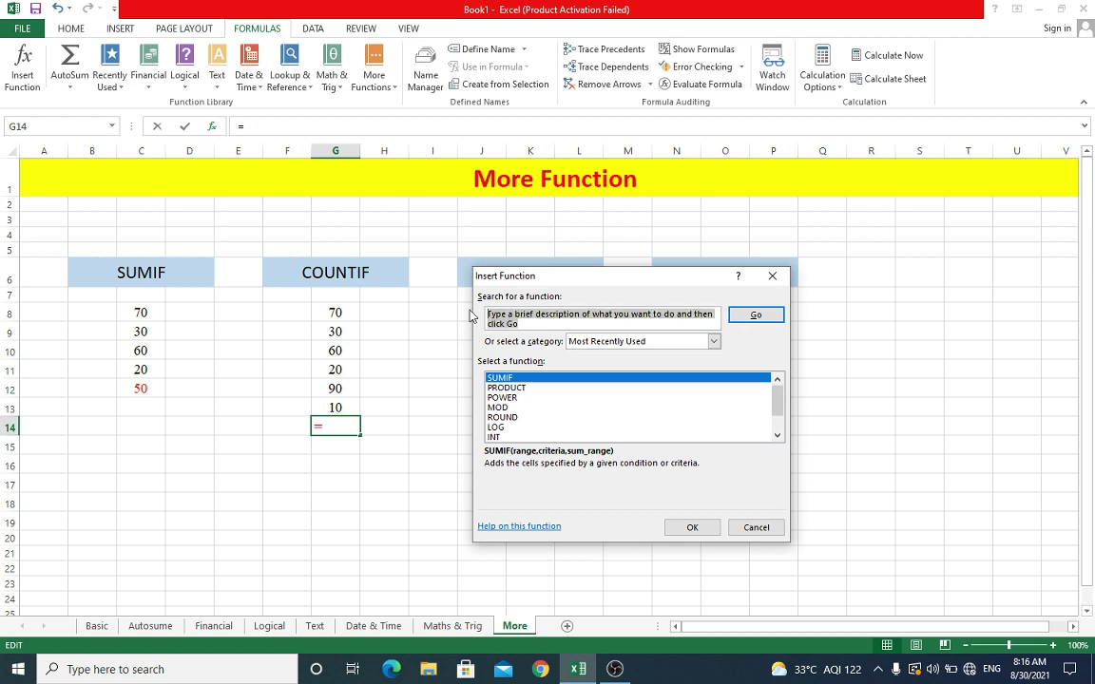
text(countif)
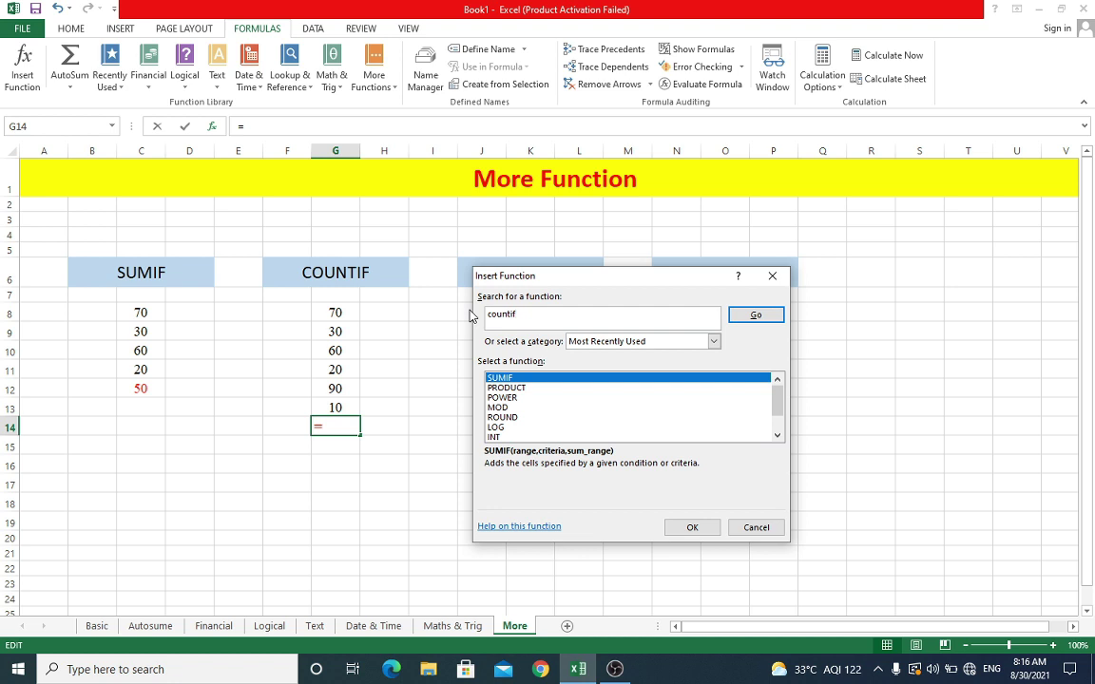
click(756, 314)
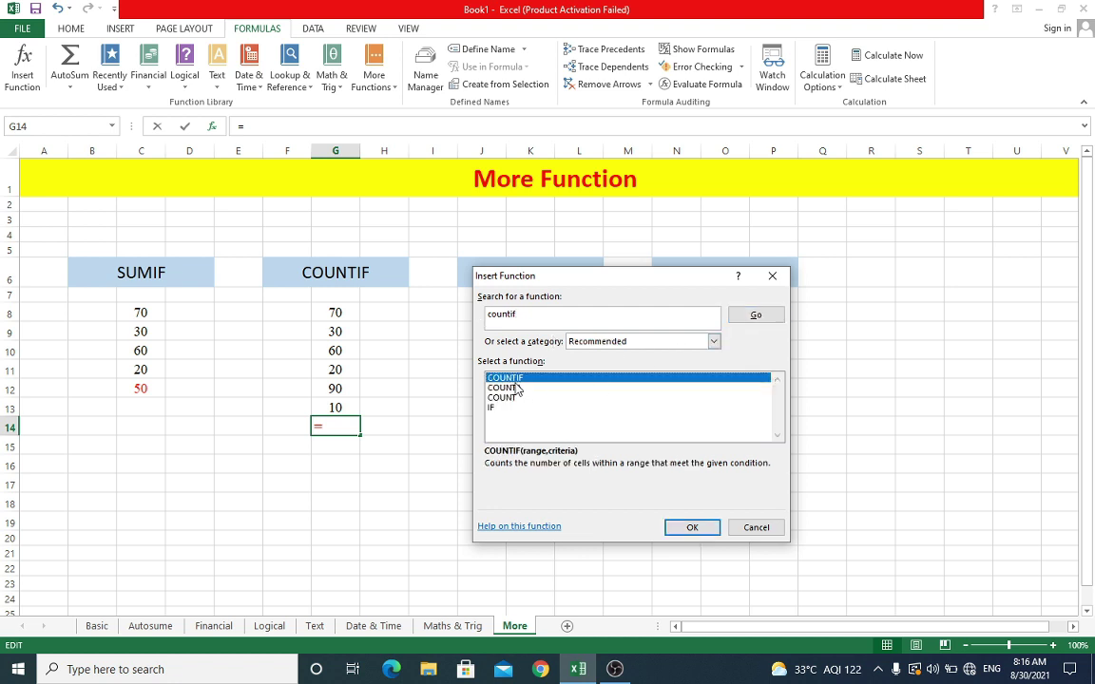
click(693, 529)
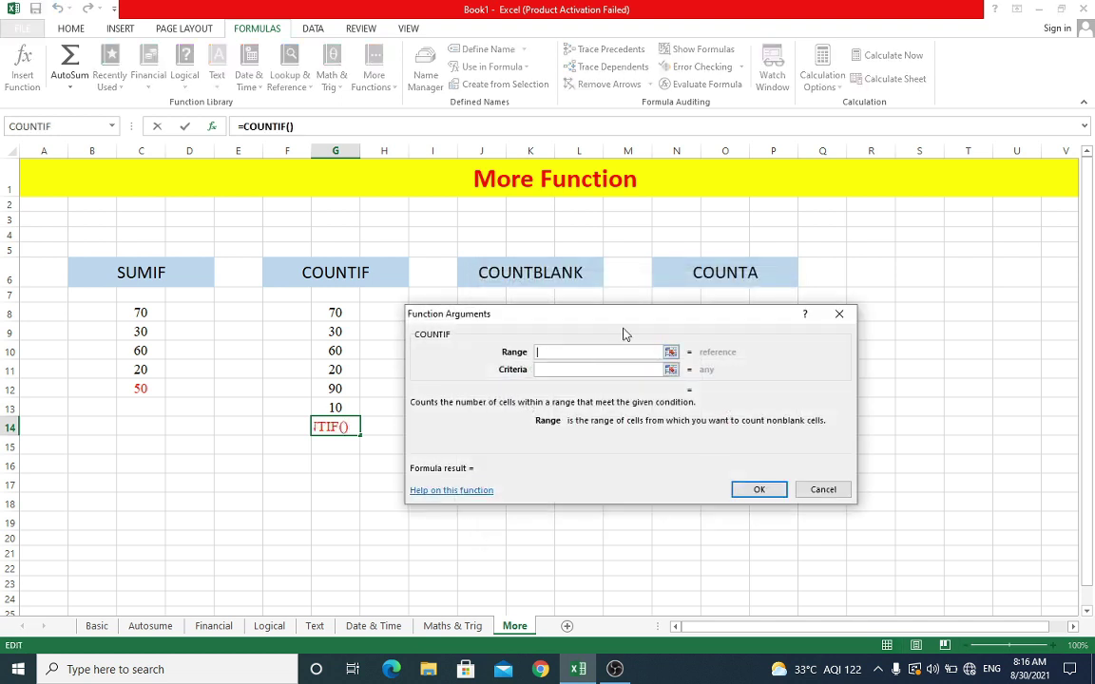
drag(619, 326, 615, 350)
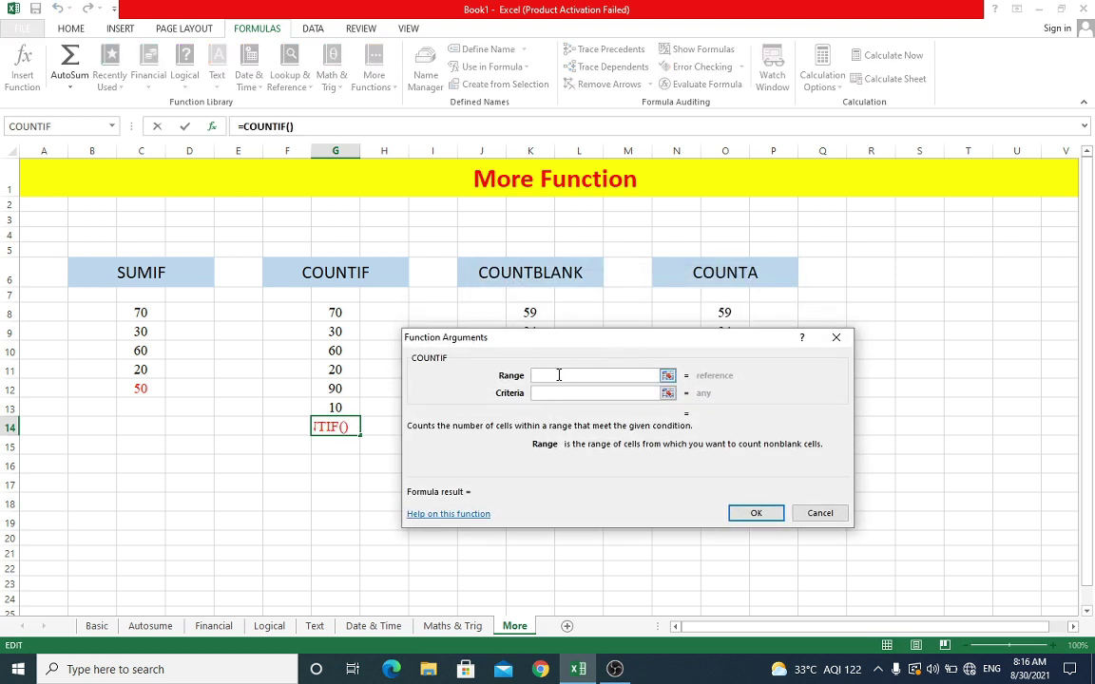
drag(346, 309, 349, 407)
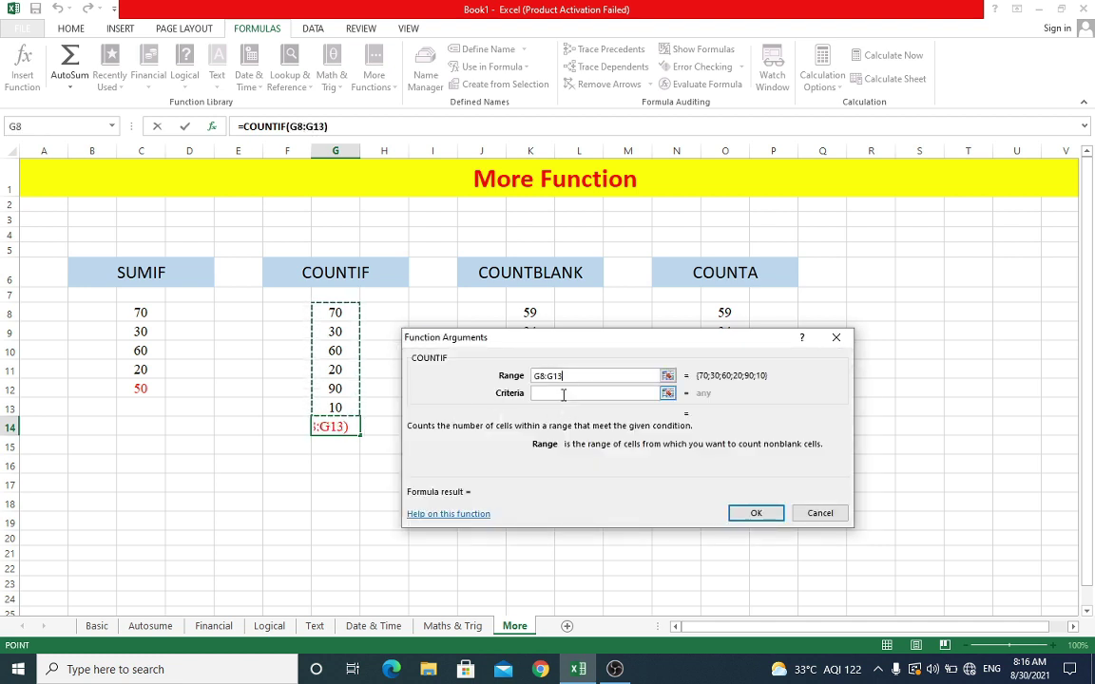
click(562, 394)
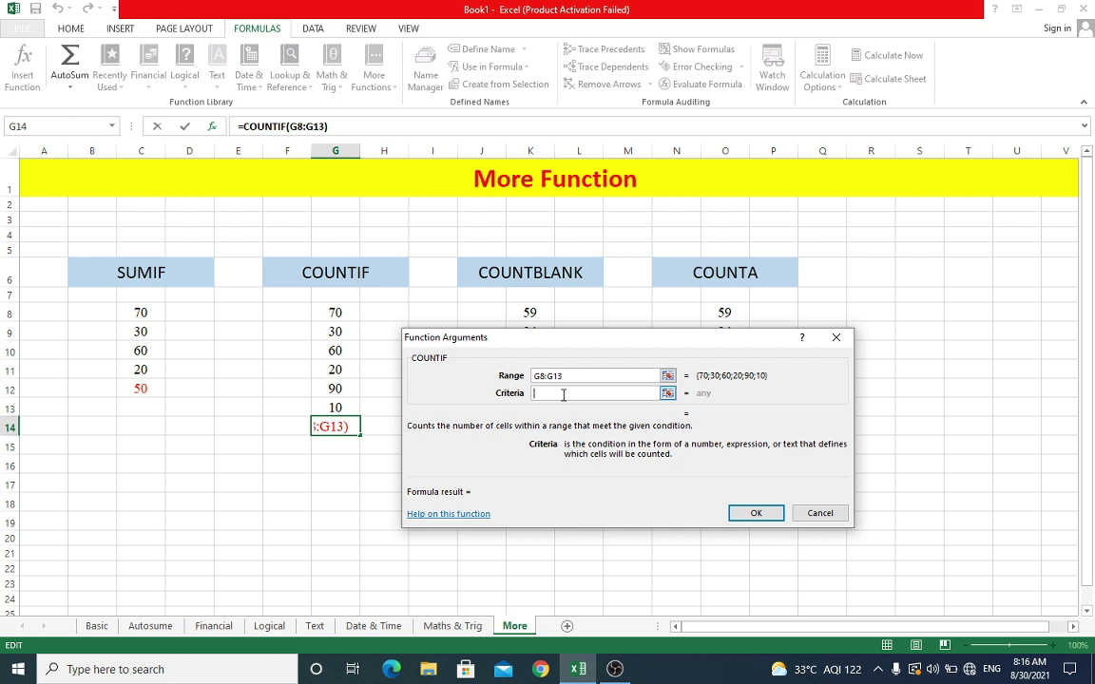
text(<40)
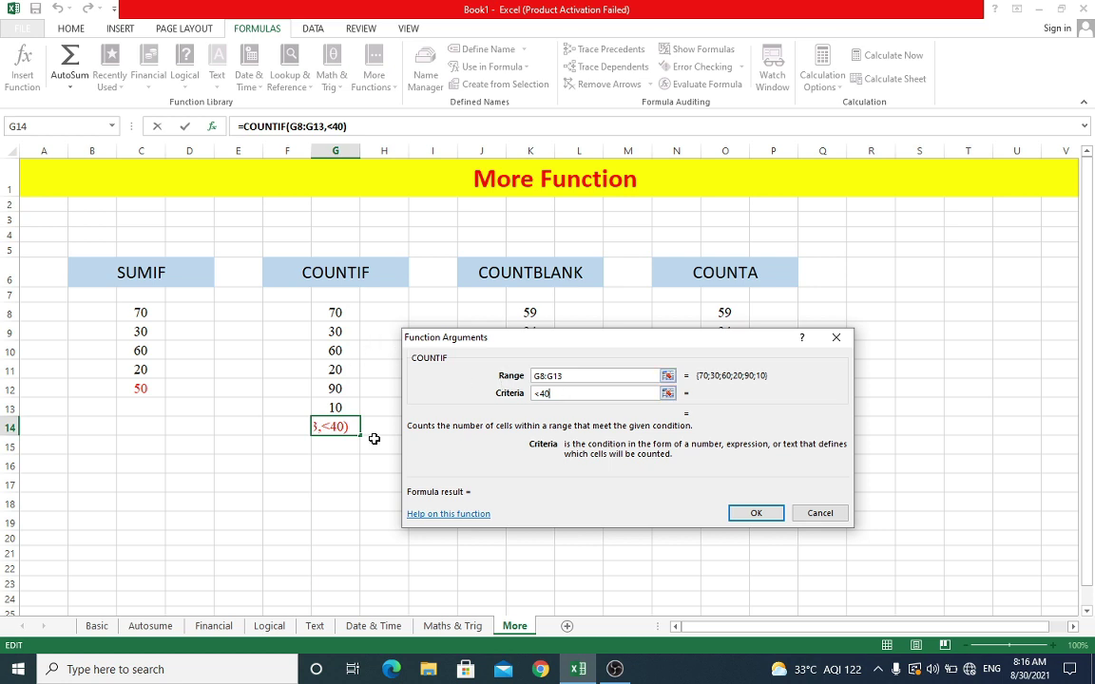
click(755, 514)
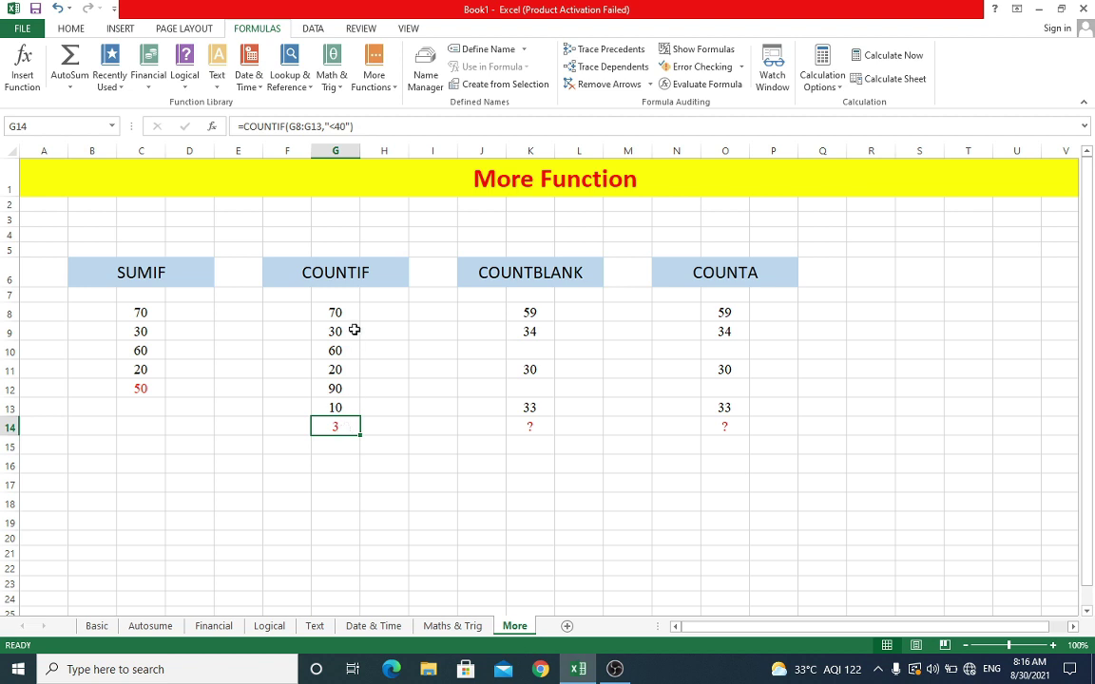
Review the G8:G13 values against the COUNTIF result 3 in G14.
drag(348, 314, 349, 408)
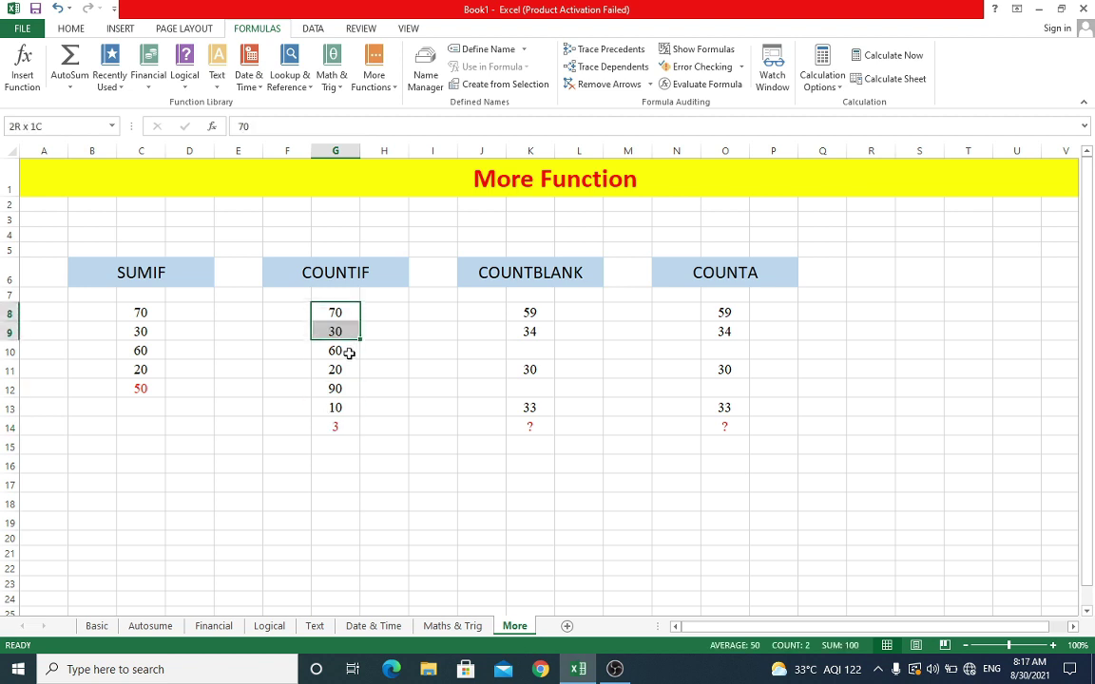
click(346, 426)
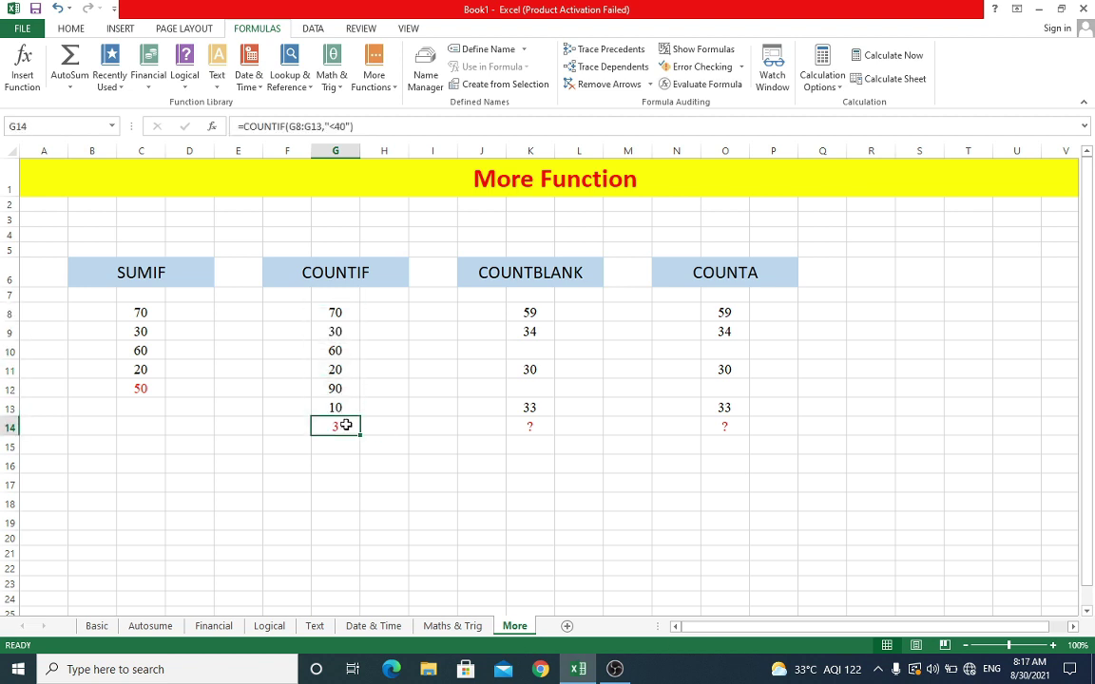
click(551, 276)
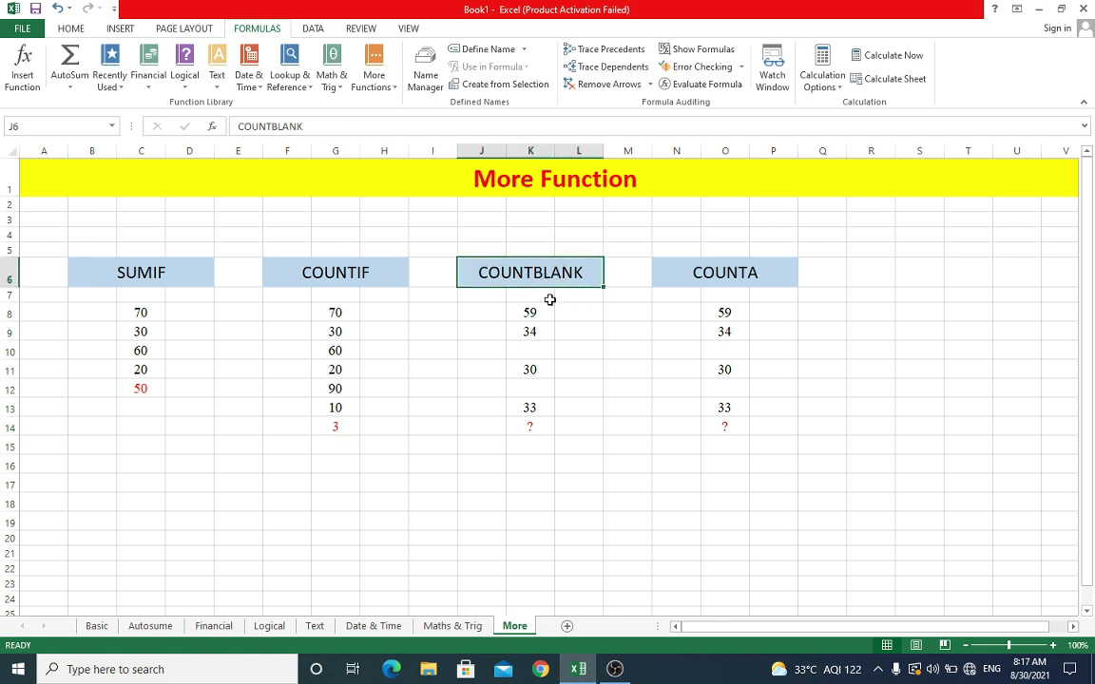
Enter =COUNTBLANK(K8:K13) in K14 to count the empty cells K10 and K12.
click(540, 350)
click(538, 386)
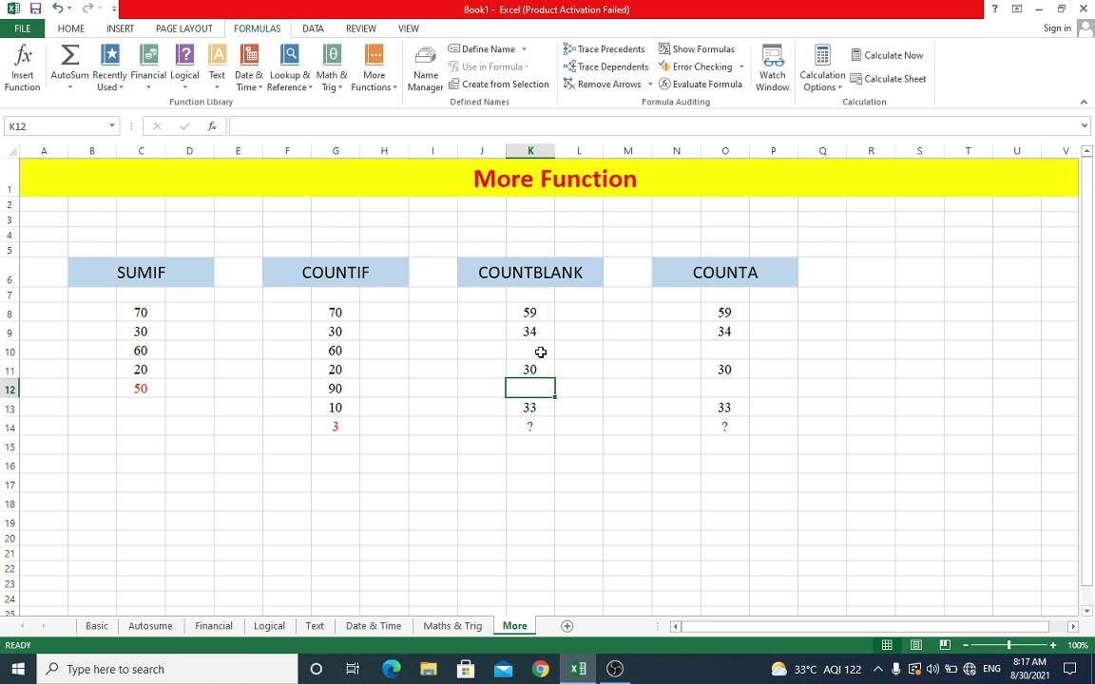
click(533, 425)
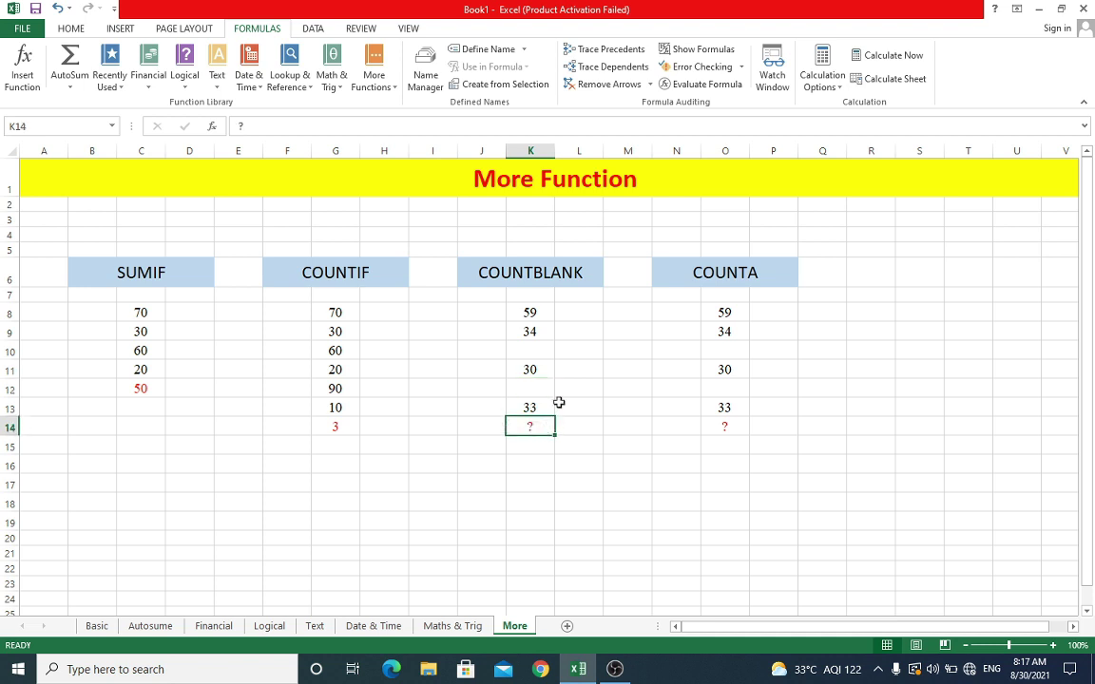
click(212, 126)
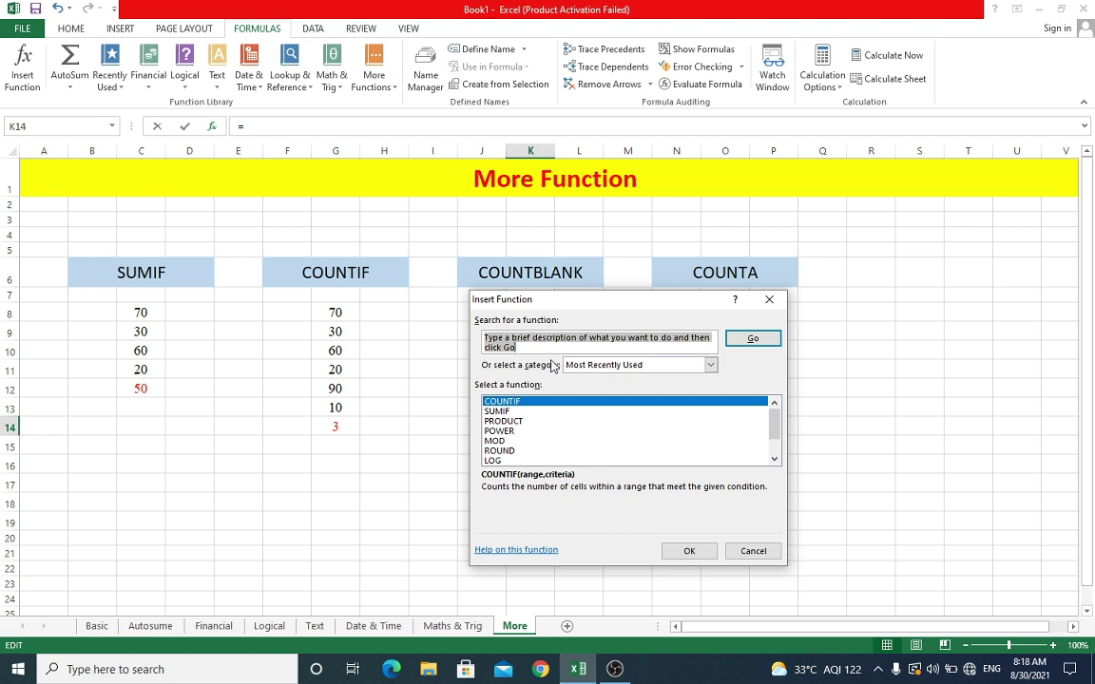
text(countblank)
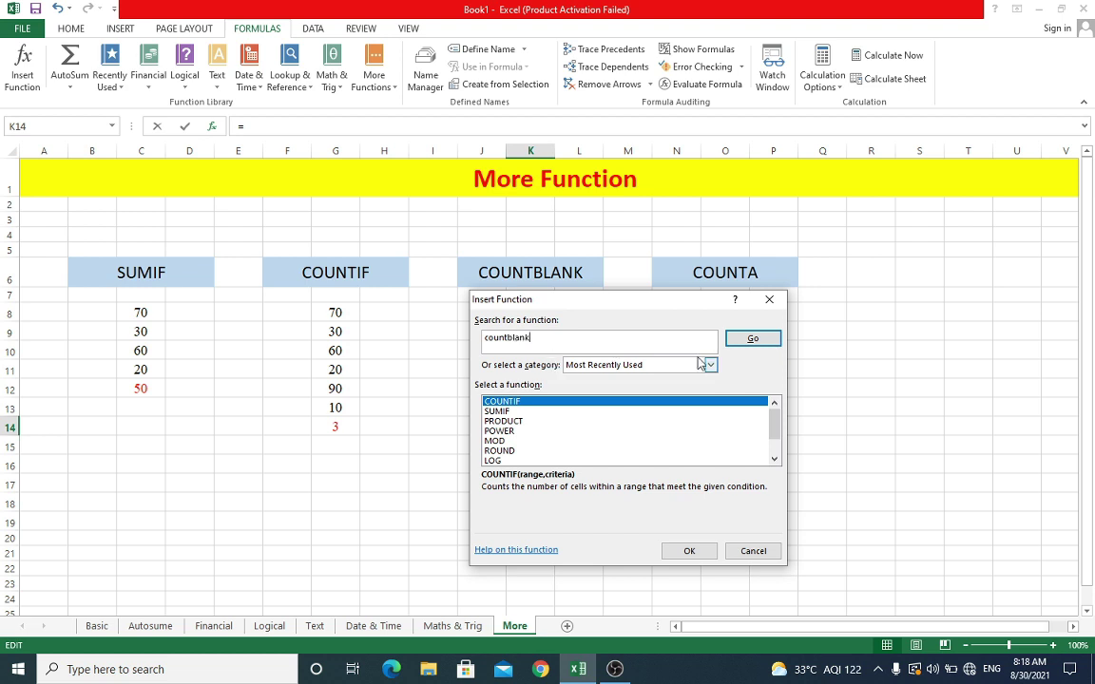
click(757, 343)
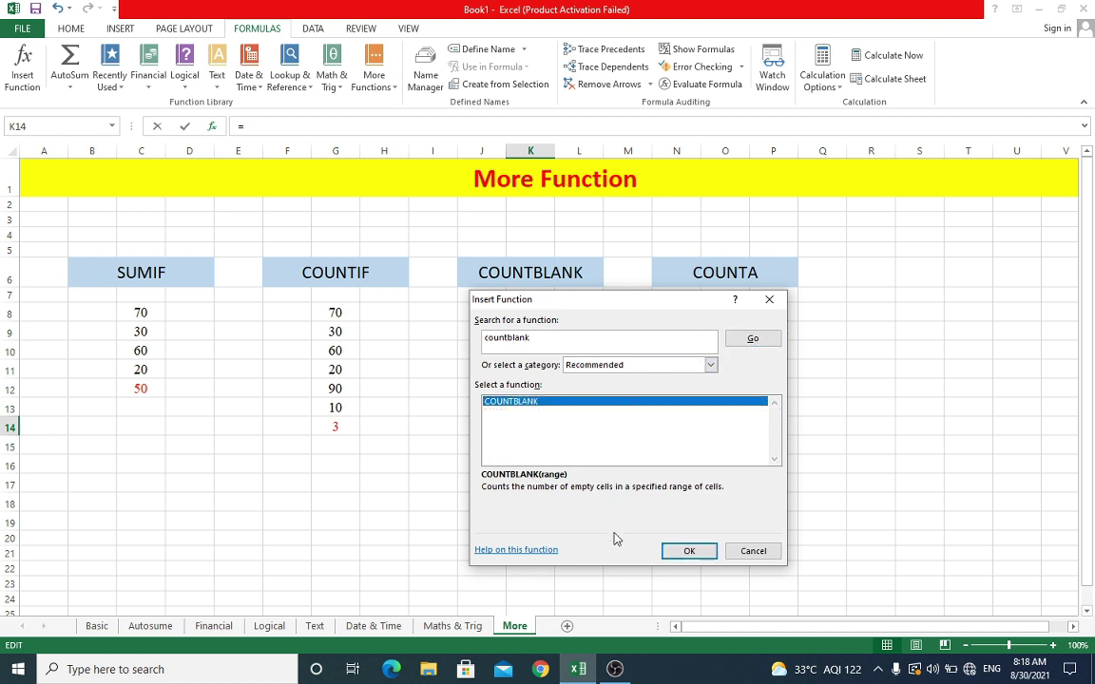
click(672, 552)
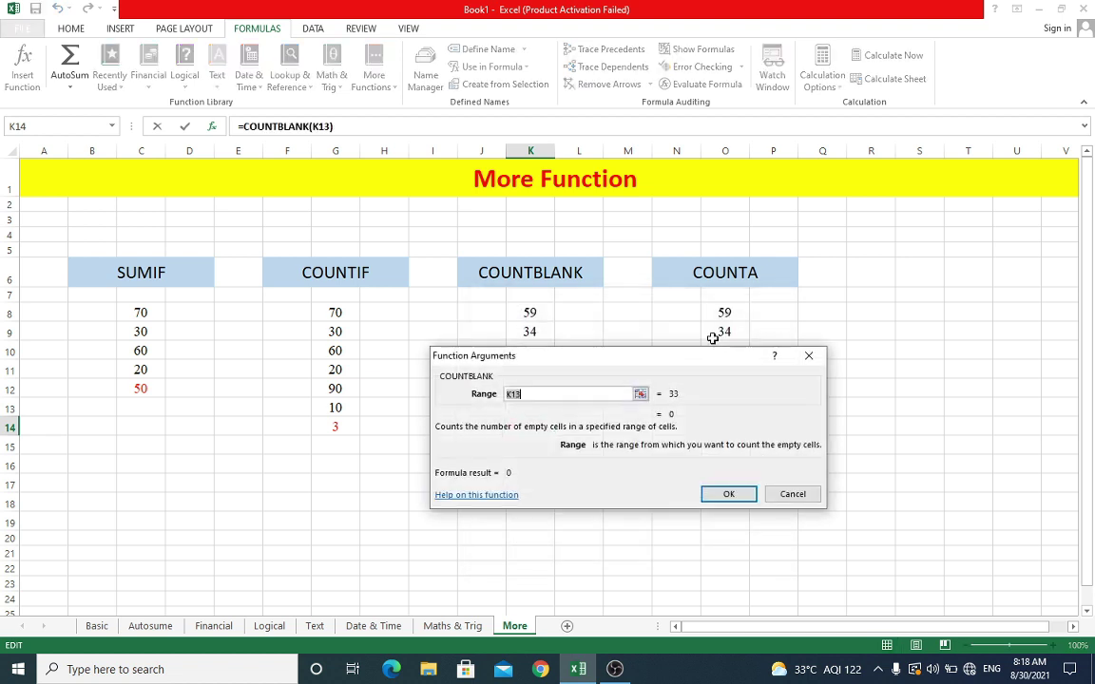
mouse_move(666, 361)
mouse_down()
mouse_move(655, 444)
mouse_move(612, 477)
mouse_up()
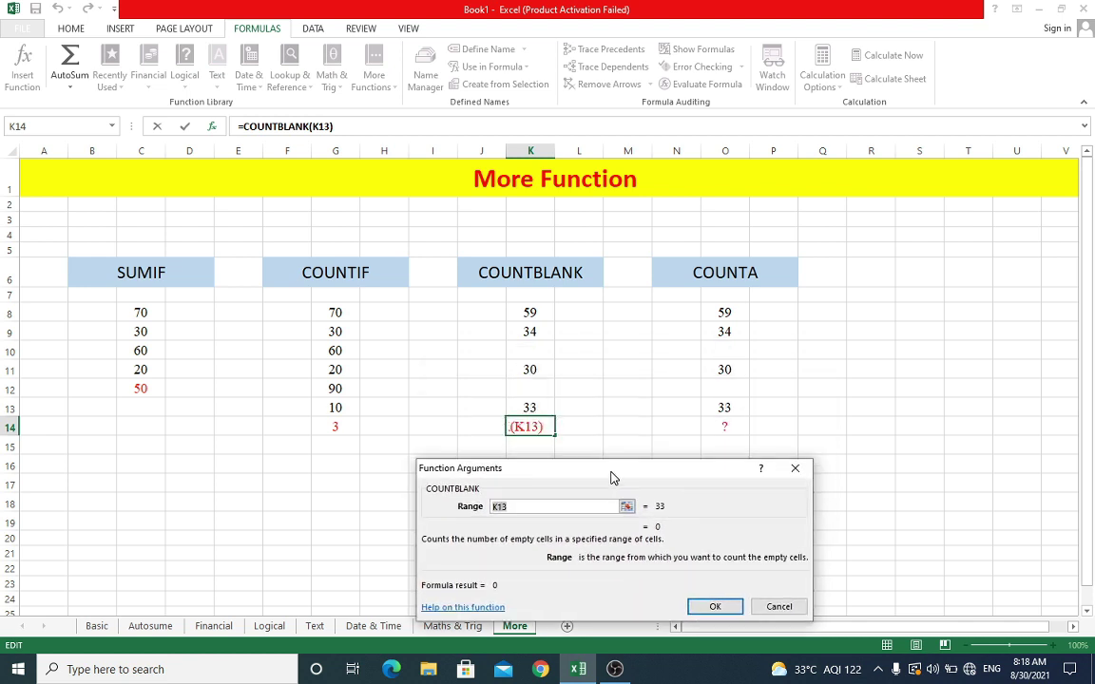
shift+click(556, 314)
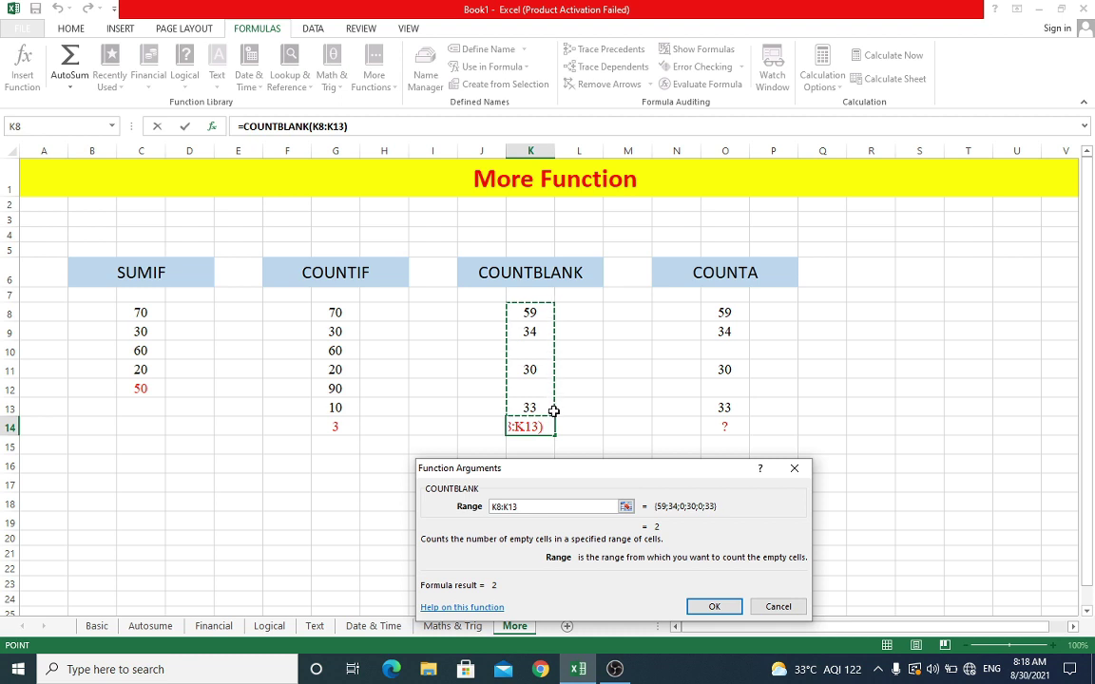
click(713, 608)
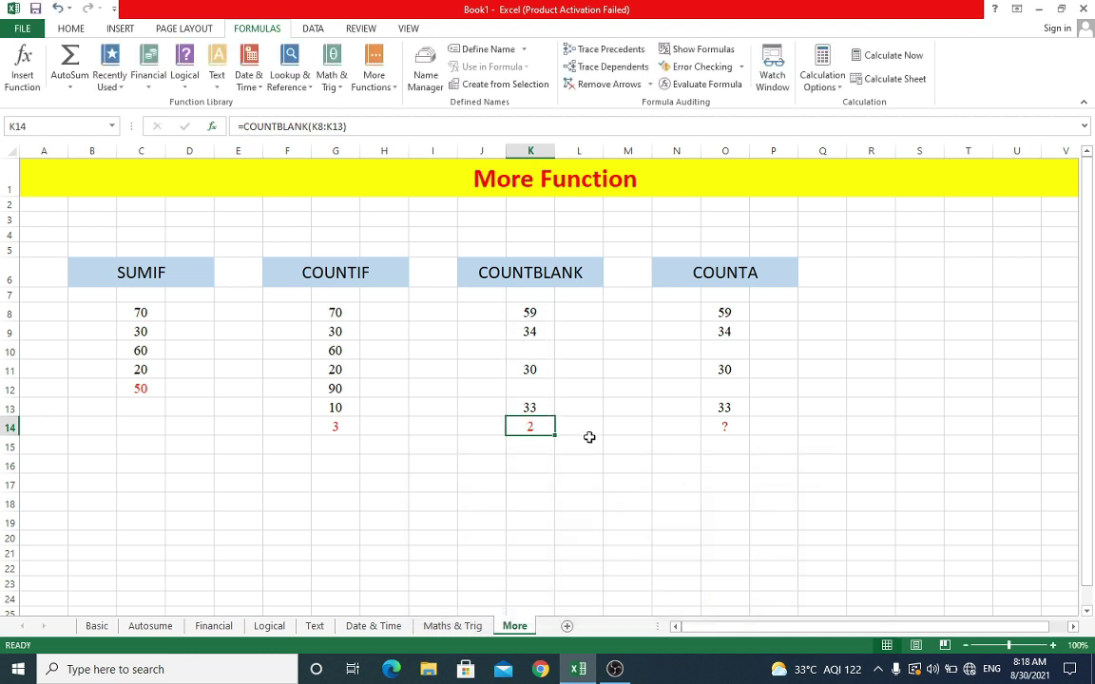
Verify the two empty cells match the COUNTBLANK result 2 in K14.
click(533, 349)
click(535, 385)
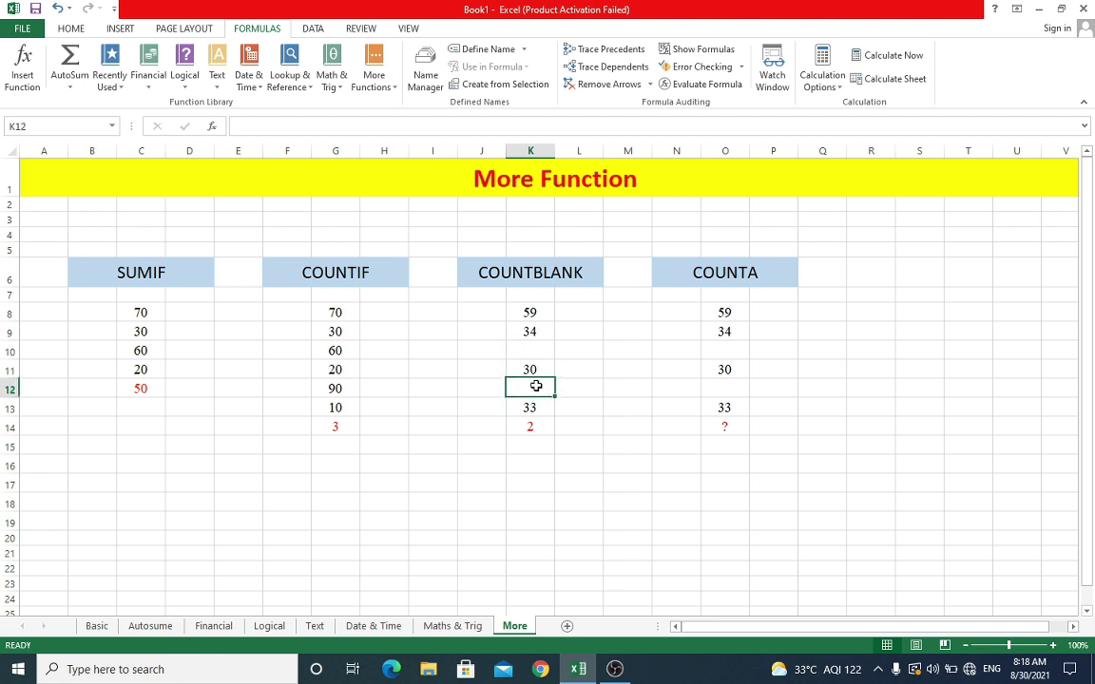
click(552, 431)
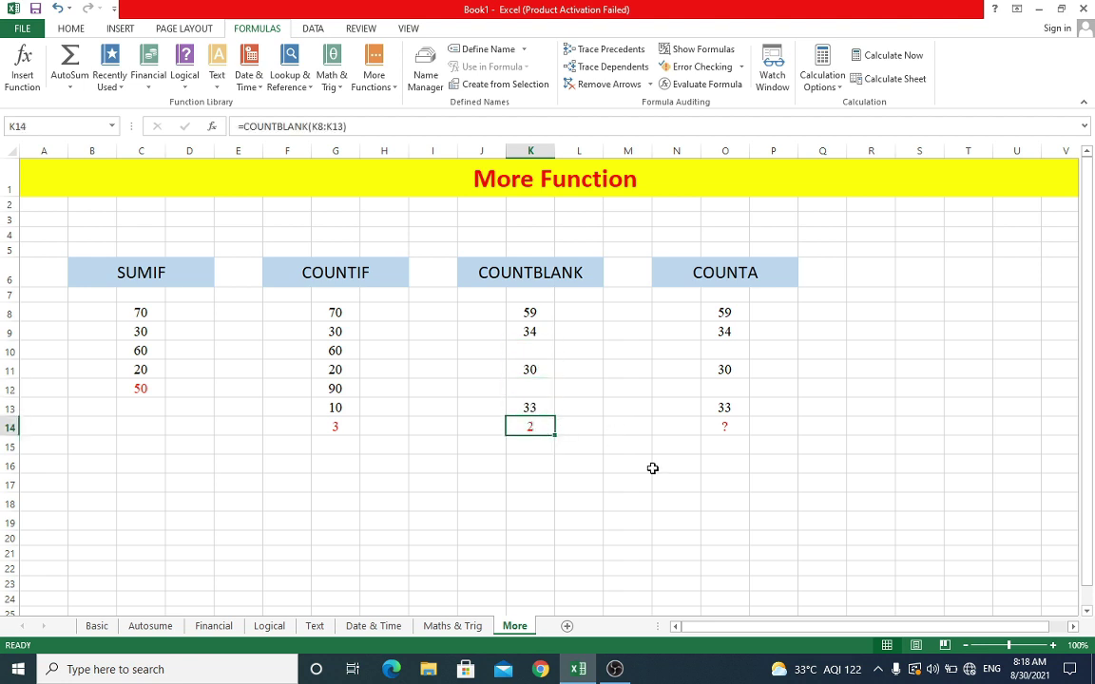
click(738, 275)
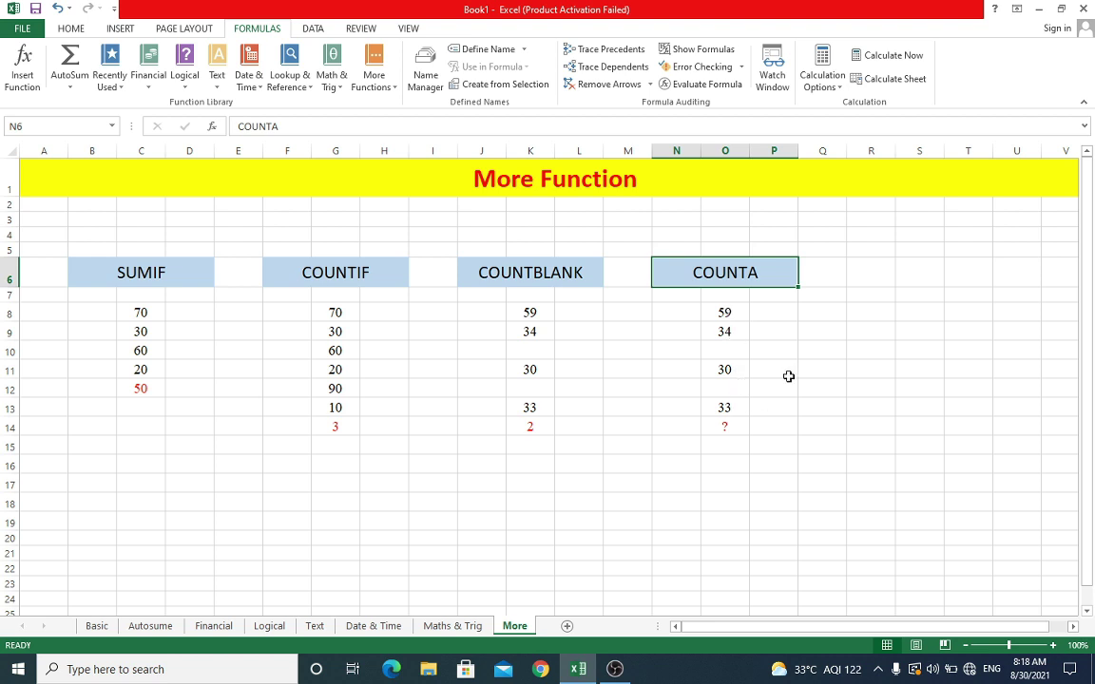
Enter =COUNTA(O8:O13) in O14 to count the non-empty cells.
click(737, 429)
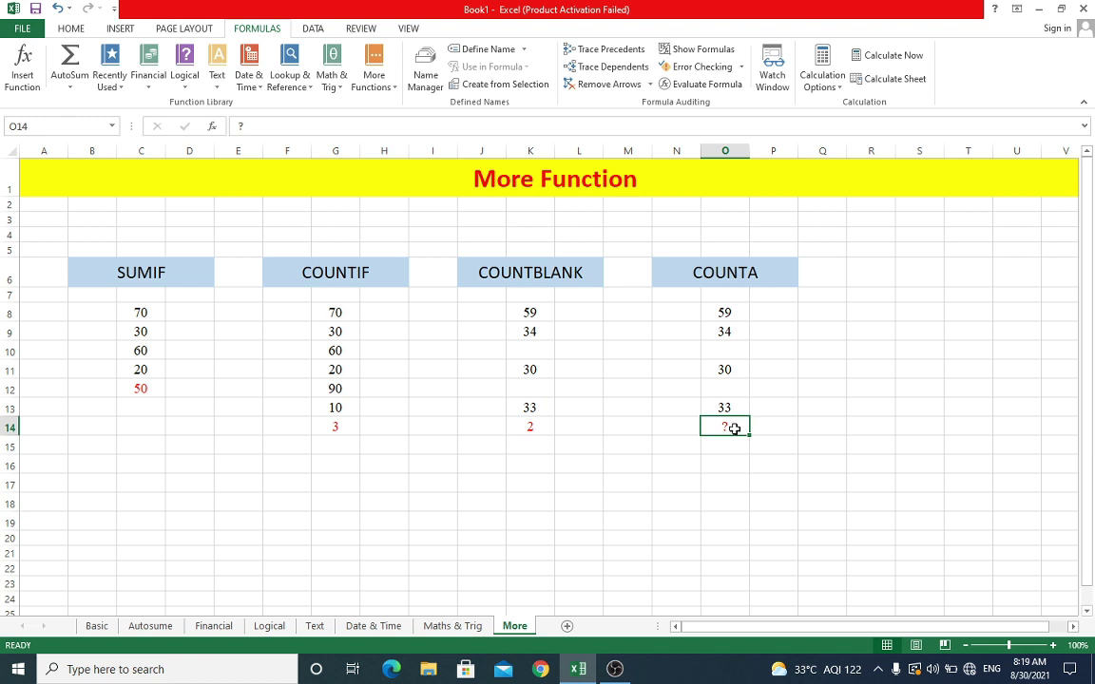
click(207, 125)
drag(551, 385, 454, 301)
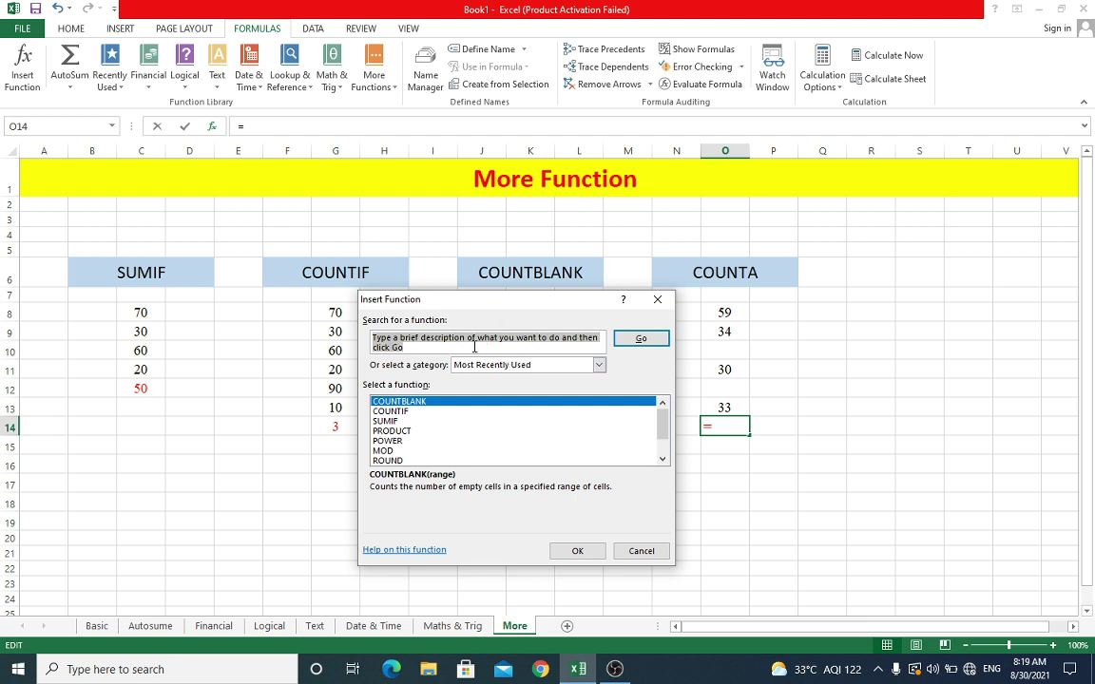
text(co)
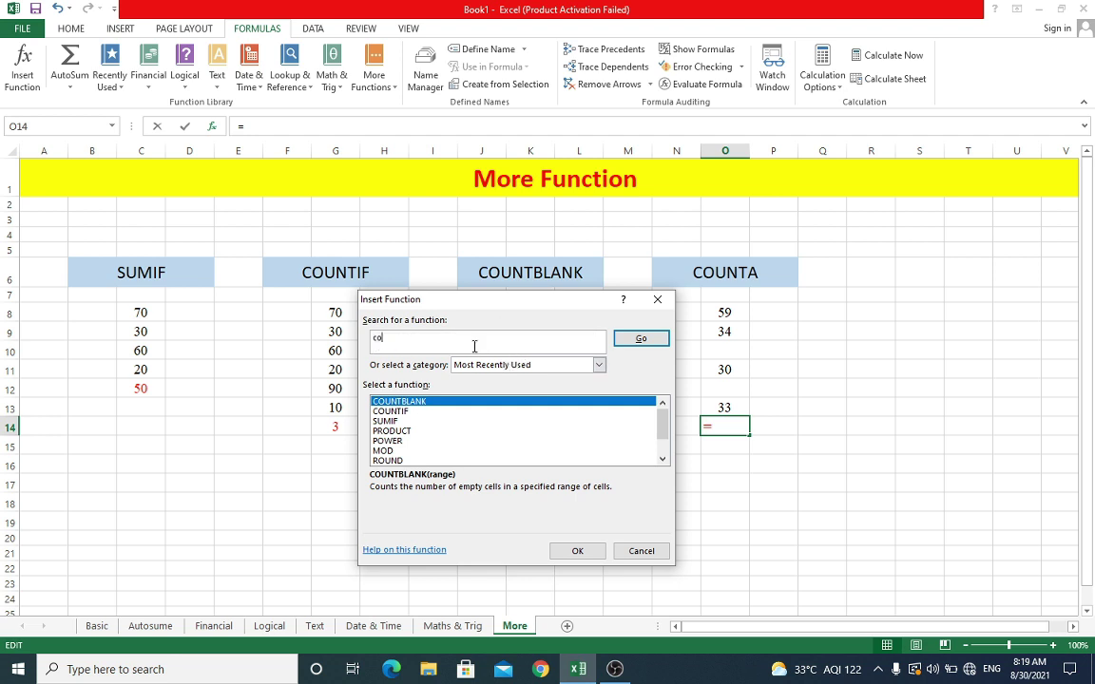
text(unta)
click(639, 338)
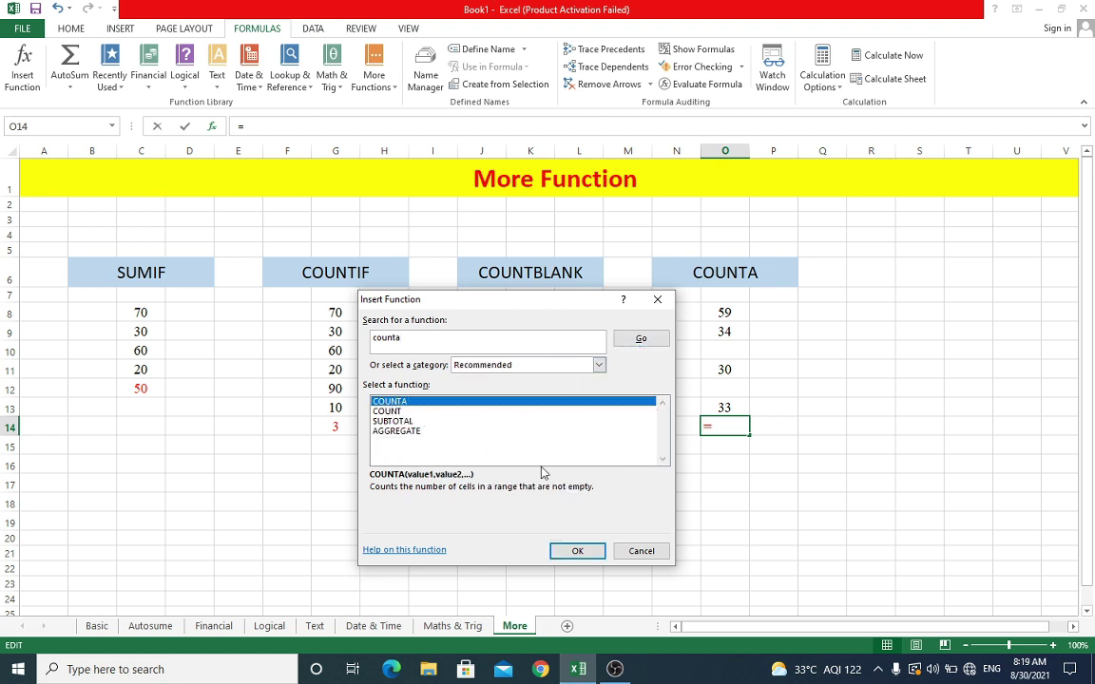
click(577, 551)
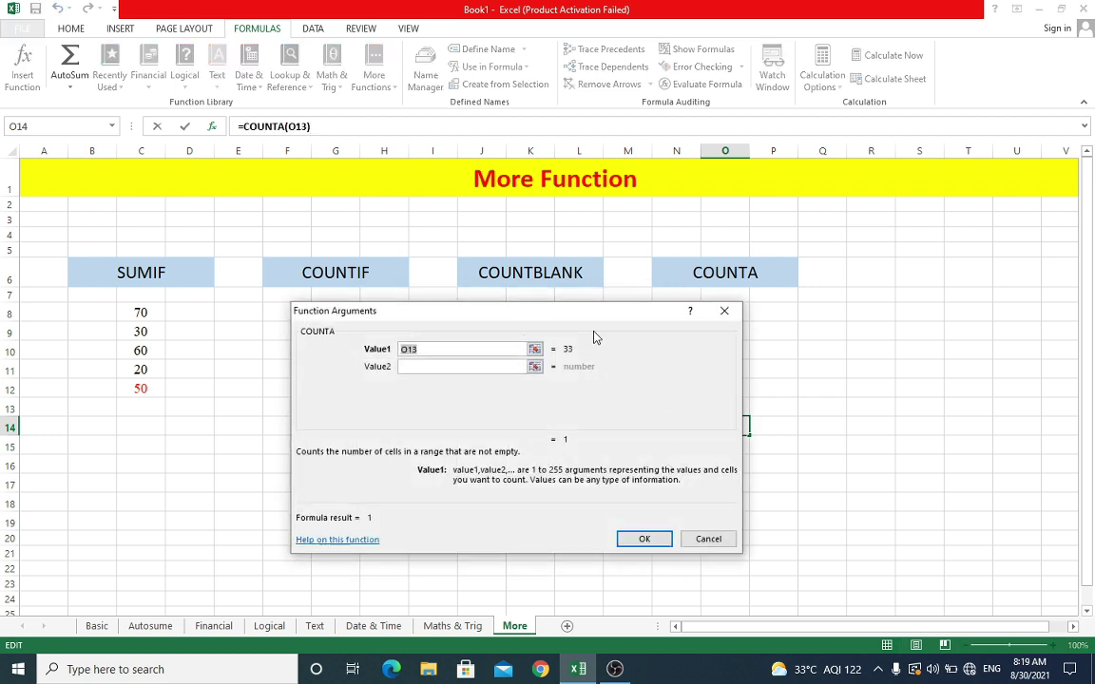
drag(585, 325, 492, 320)
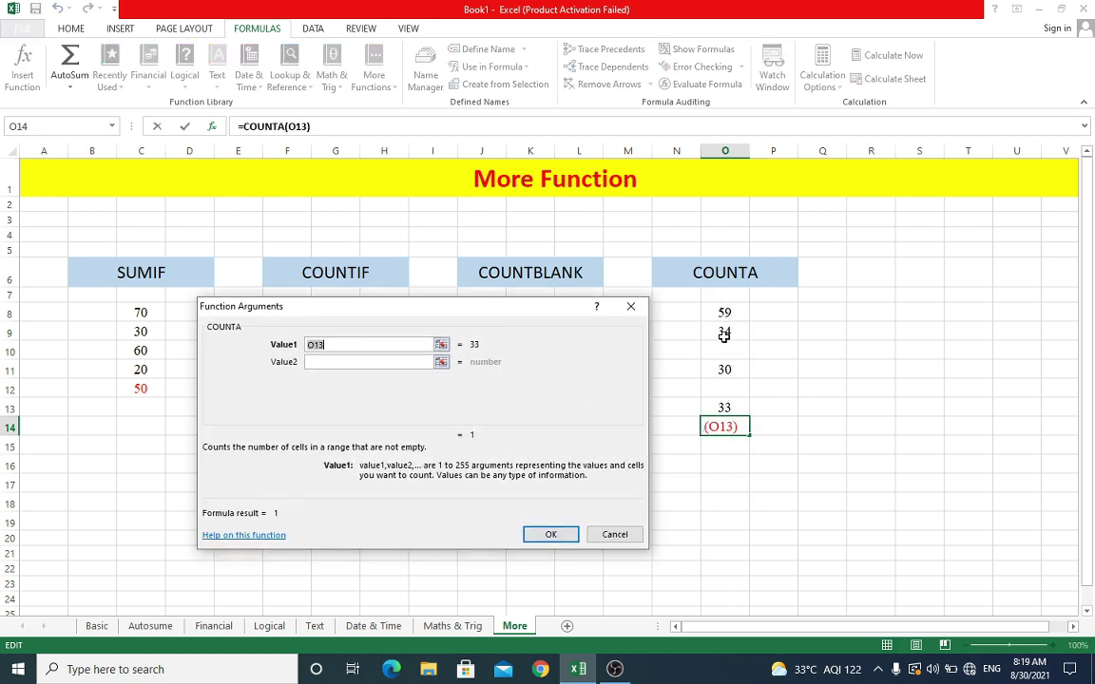
drag(725, 313, 725, 408)
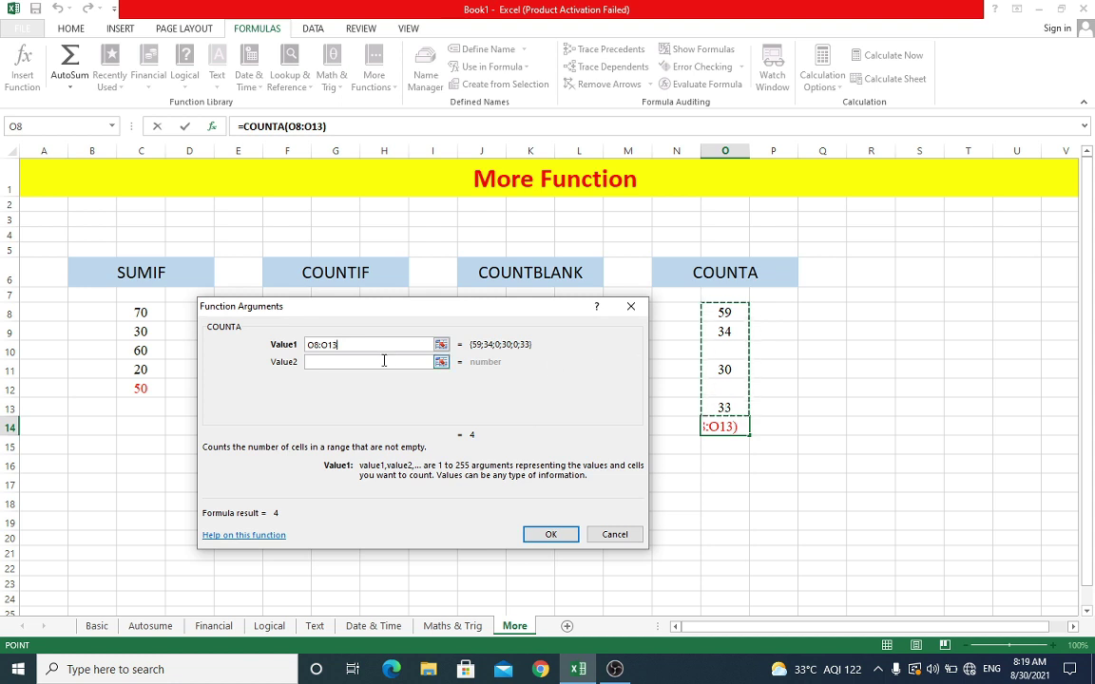
click(563, 533)
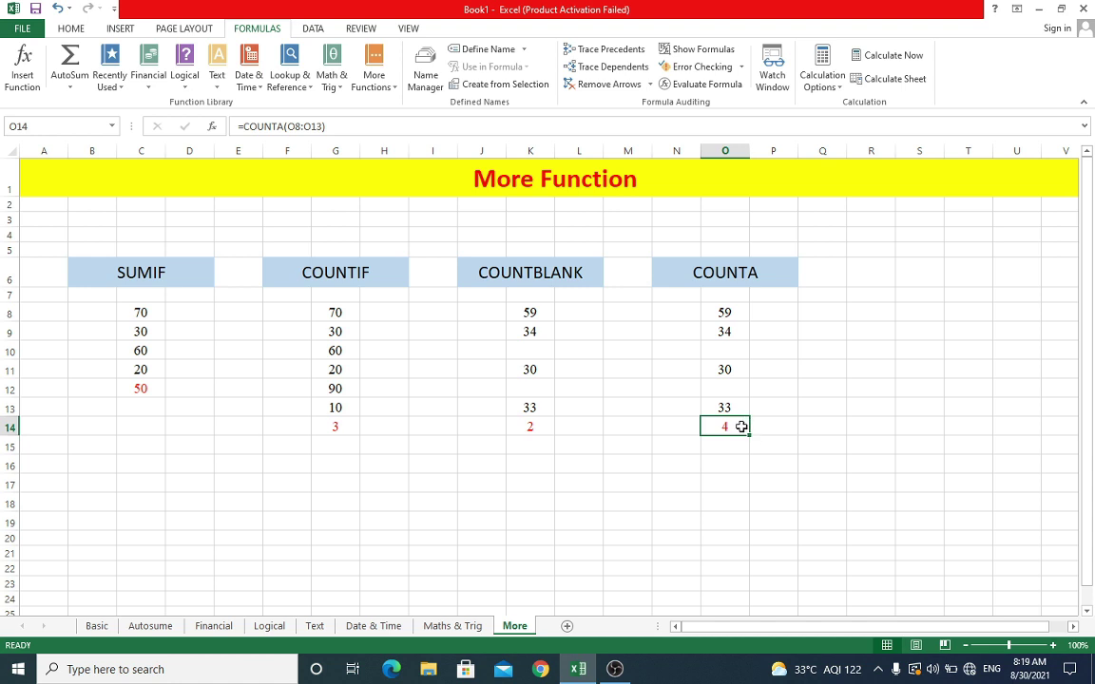
Review O8:O13 against the COUNTA result 4 in O14.
drag(743, 312, 734, 407)
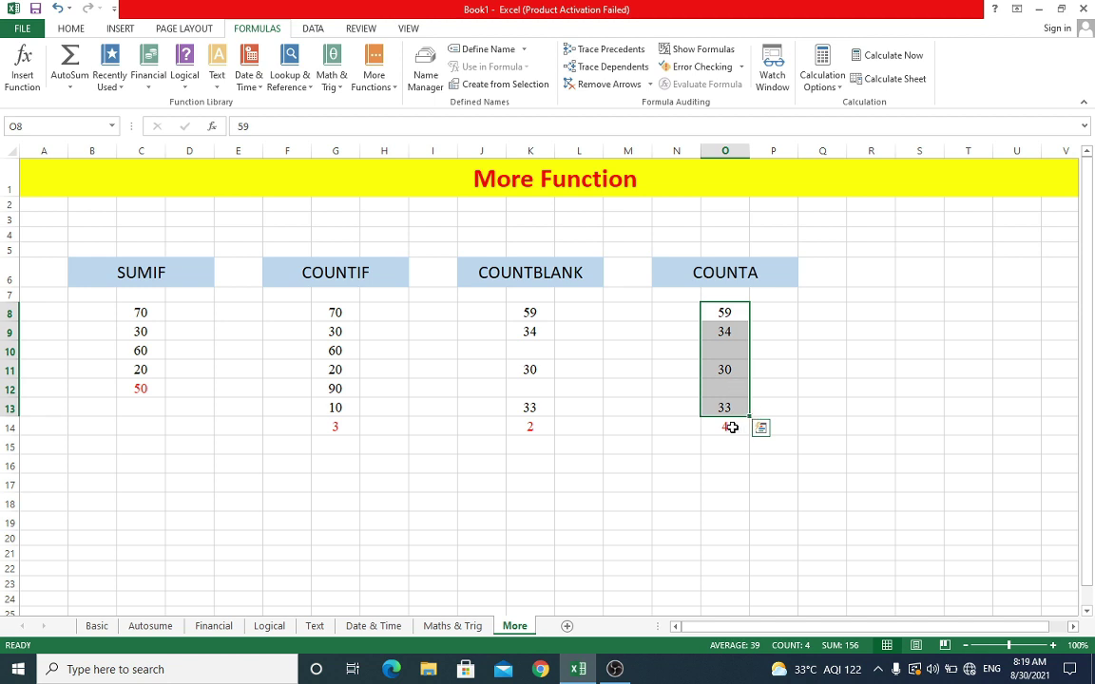
click(732, 428)
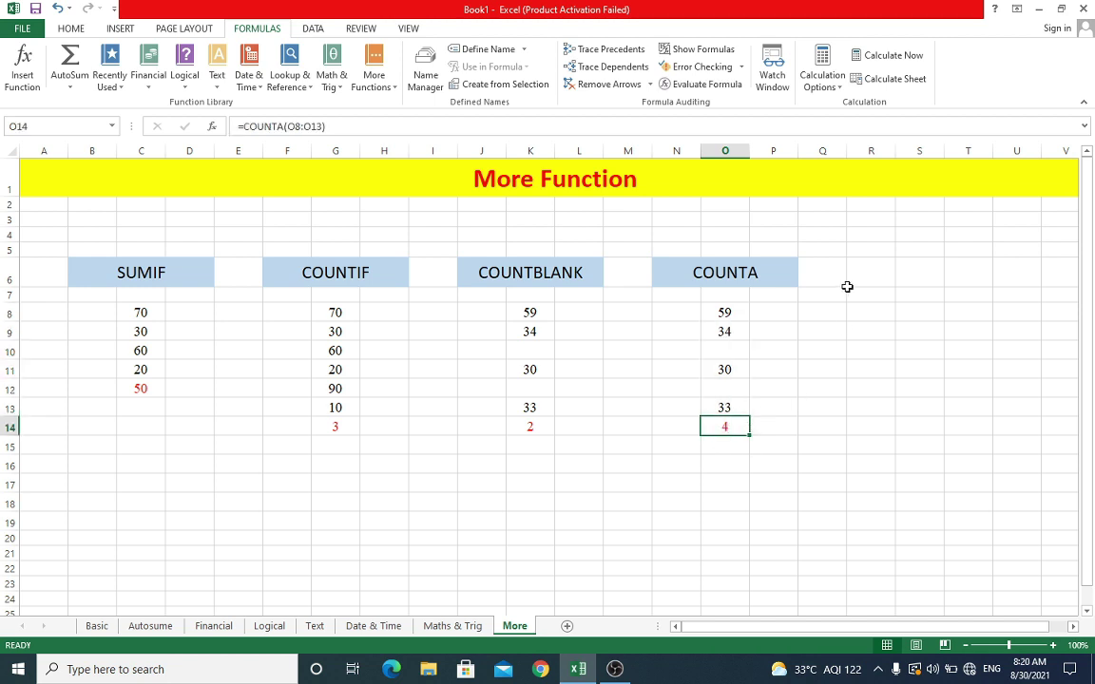
click(608, 175)
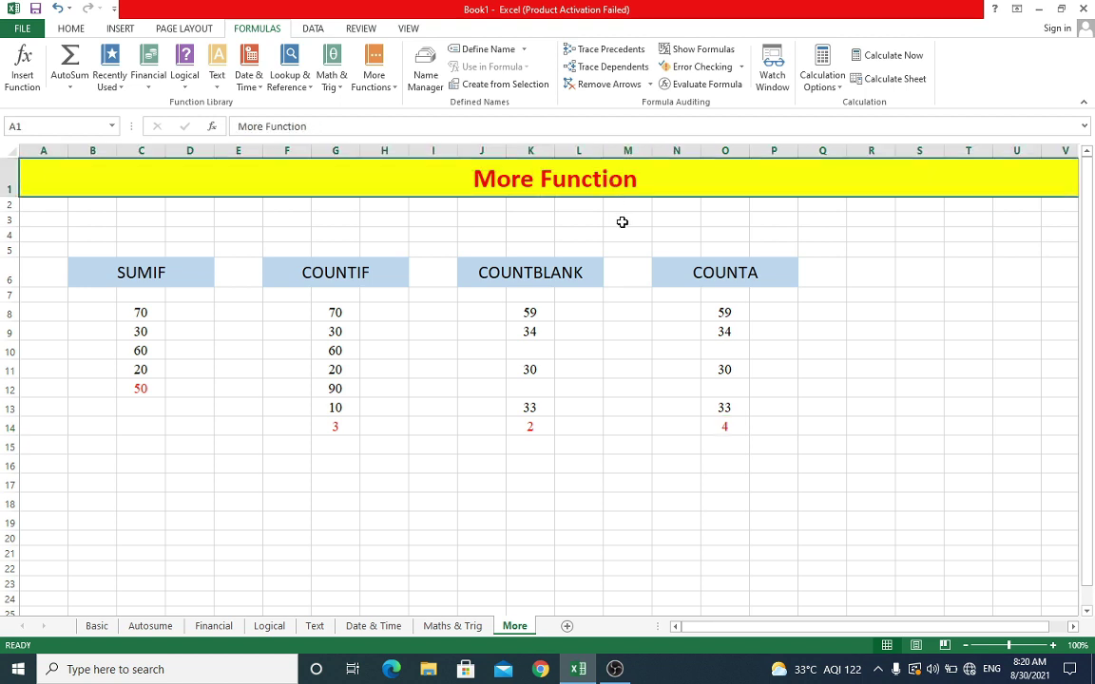